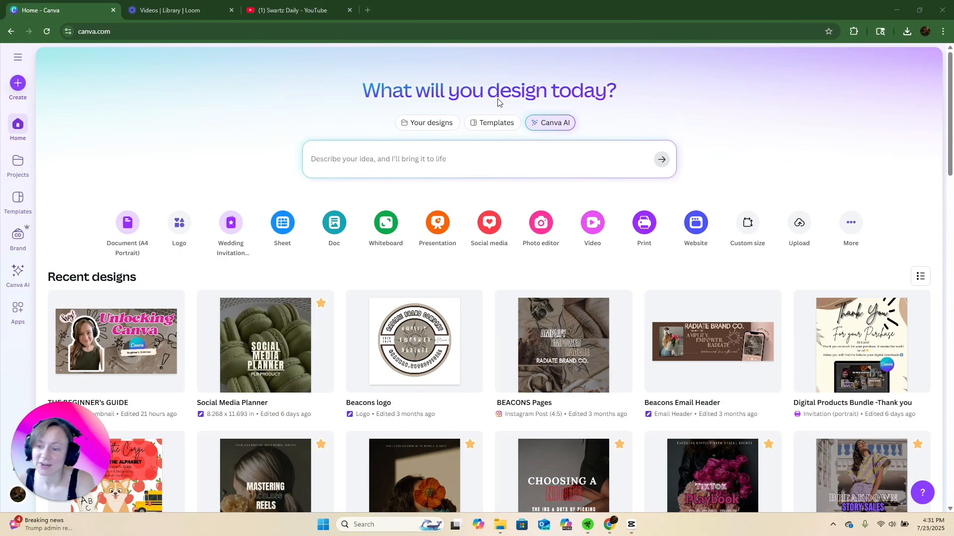
Open the recent design THE BEGINNER'S GUIDE, view both of its thumbnail pages, and close it
click(147, 346)
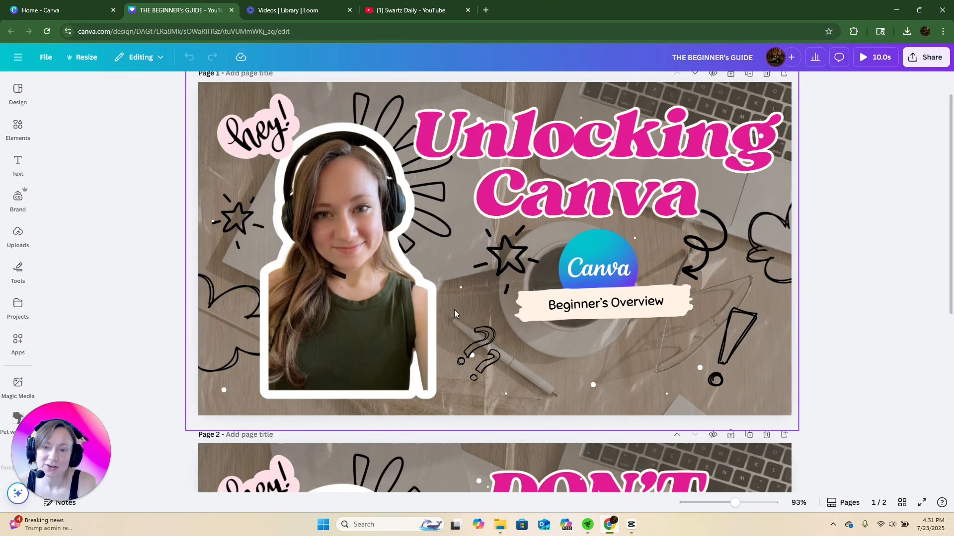
scroll(389, 326, down, 6)
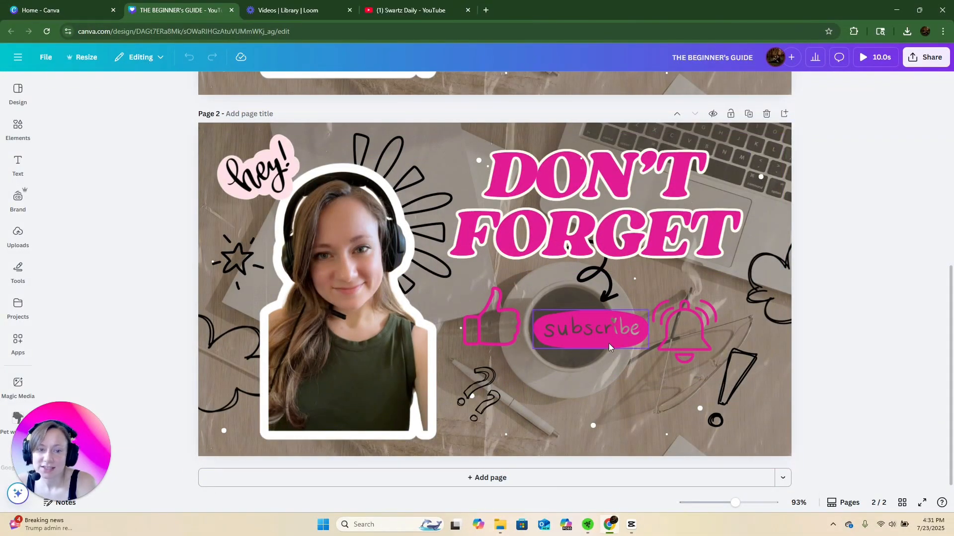
click(585, 332)
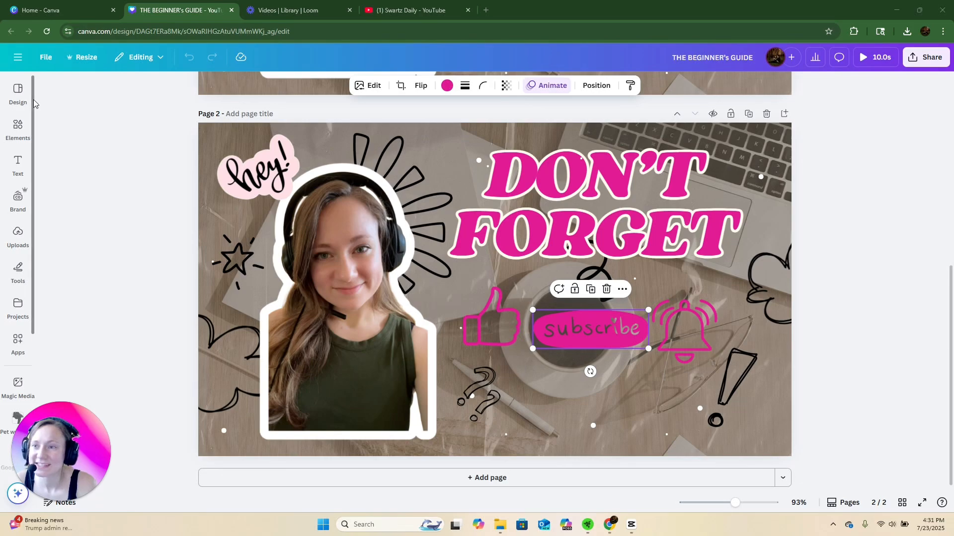
click(232, 10)
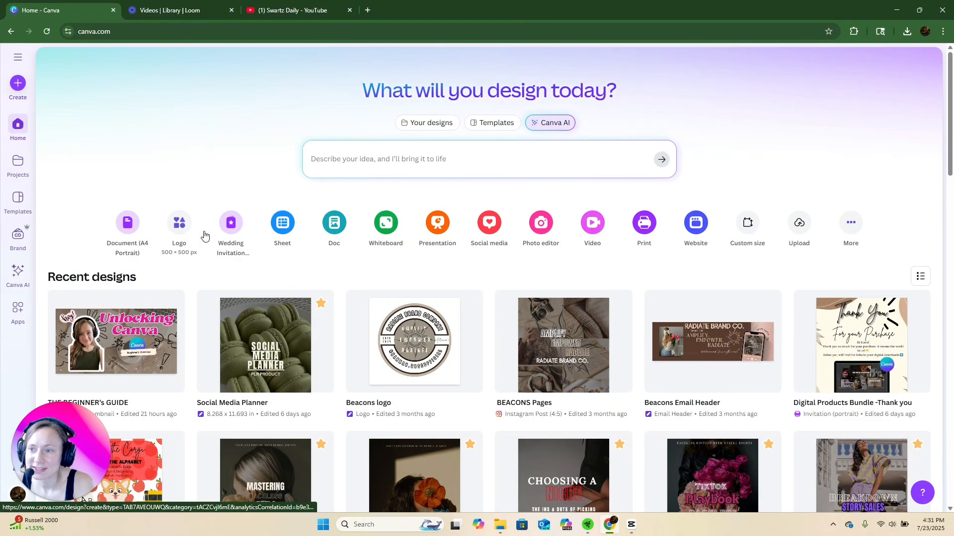
Create a new blank YouTube Thumbnail design by searching the design types for "youtube"
click(20, 84)
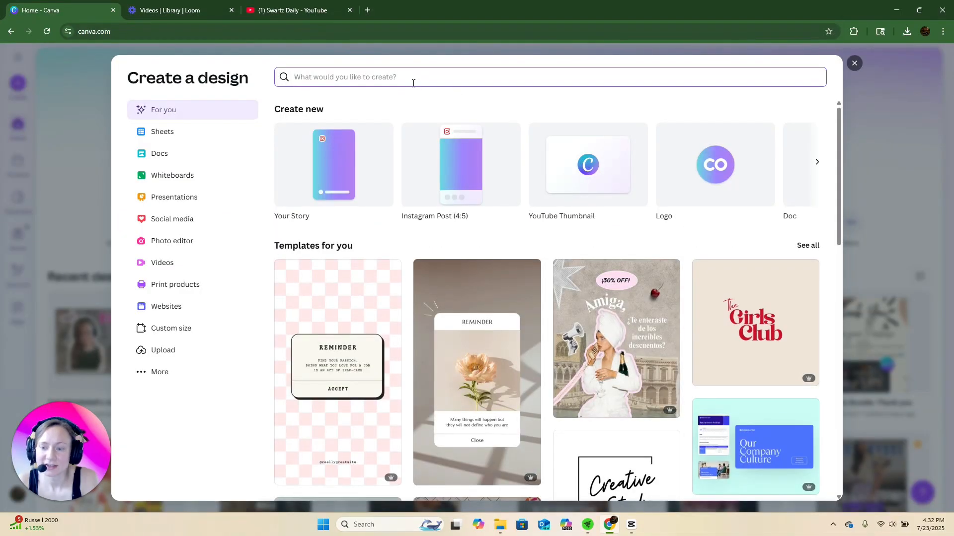
text(youtube)
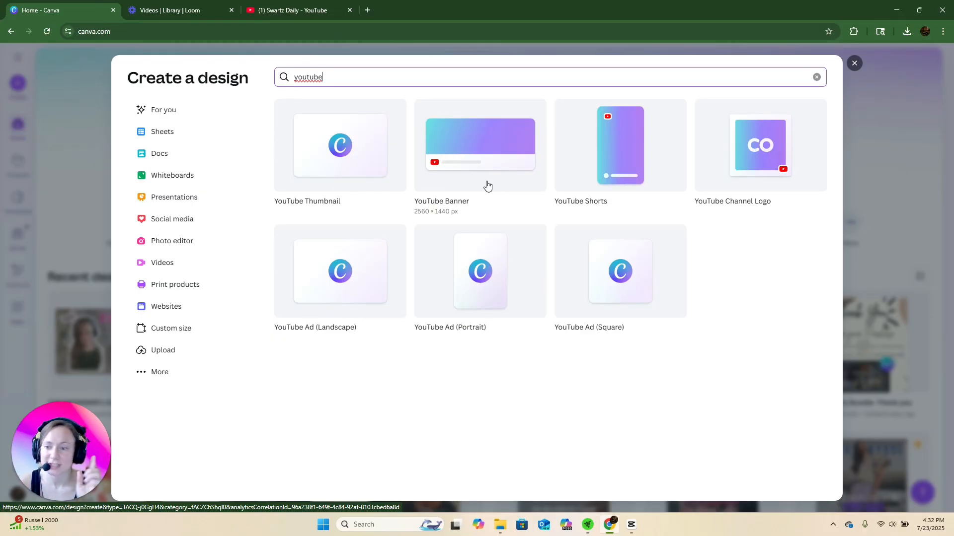
click(350, 160)
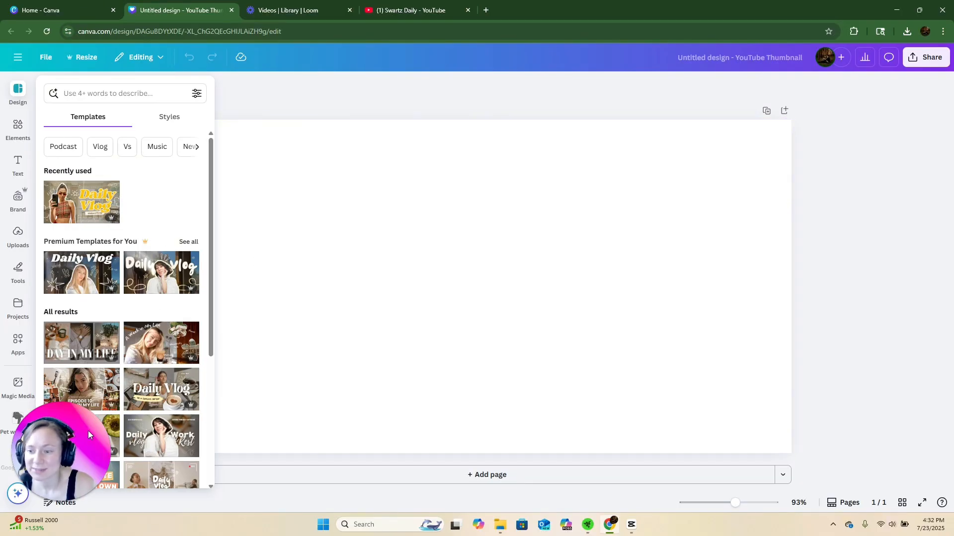
Browse the thumbnail templates and apply the Beige Red Refined Scrapbook Daily Vlog YouTube Thumbnail to the page
drag(87, 430, 888, 394)
scroll(131, 397, down, 1)
scroll(131, 397, down, 3)
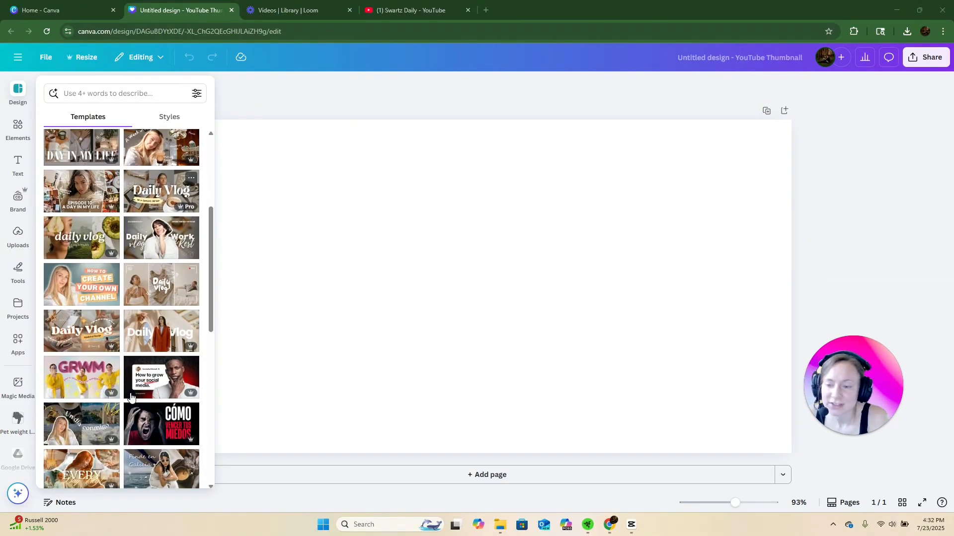
scroll(130, 397, down, 4)
scroll(131, 398, down, 3)
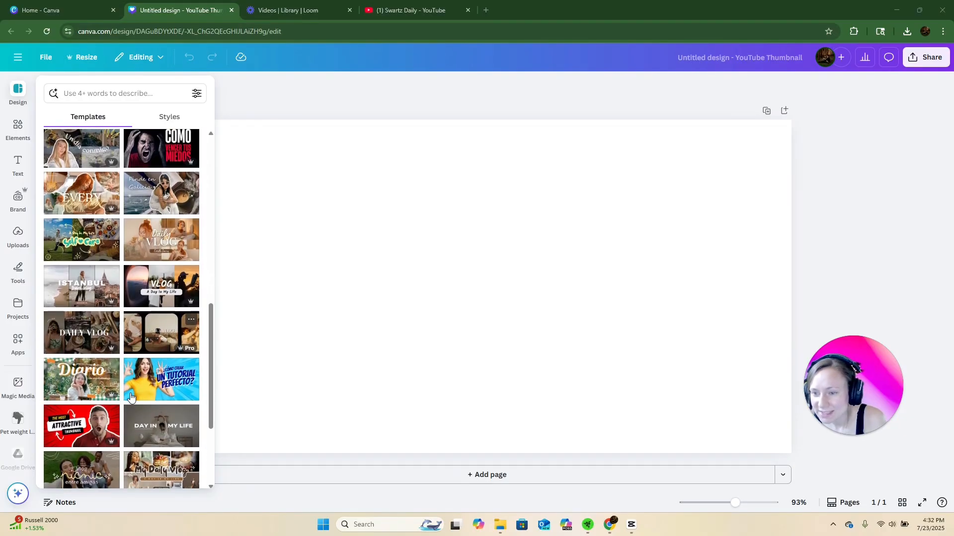
scroll(131, 398, down, 1)
scroll(130, 398, down, 1)
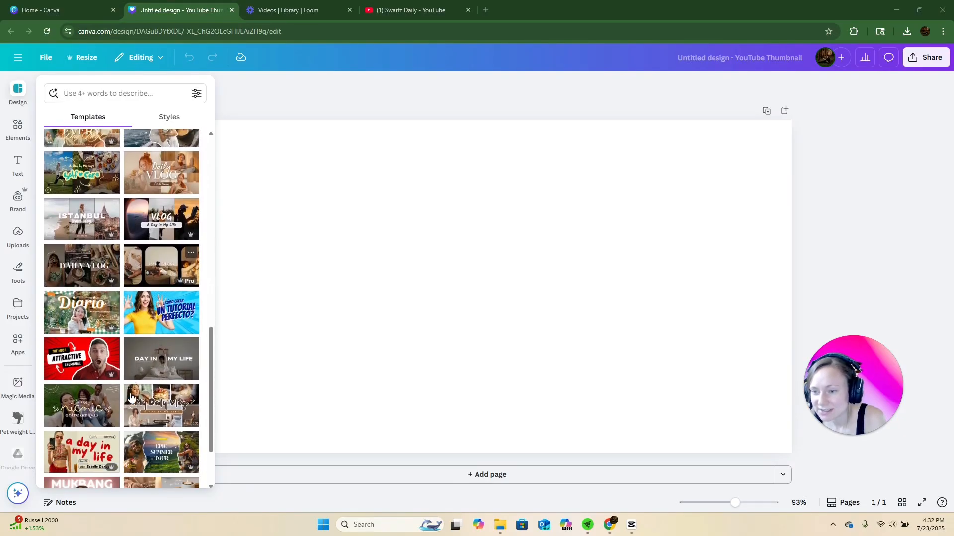
scroll(111, 334, down, 1)
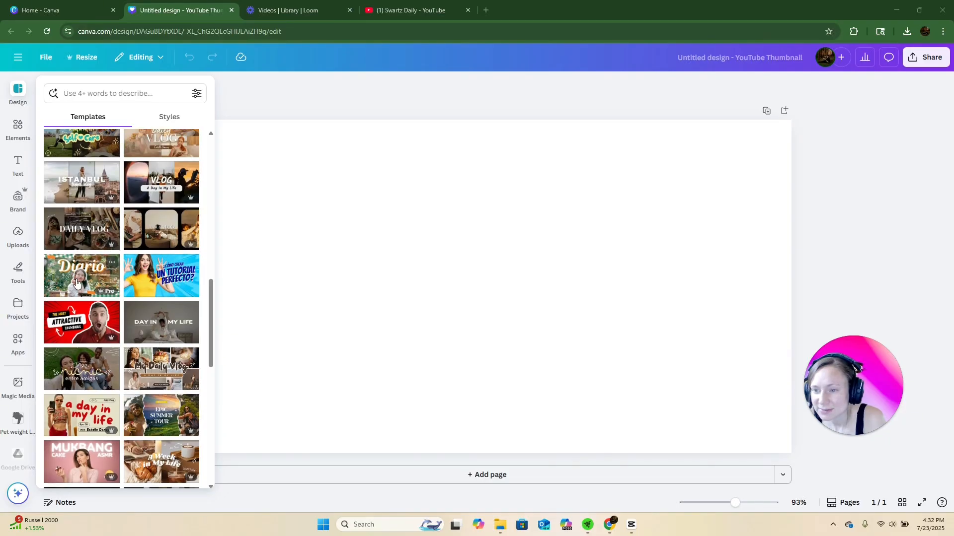
click(80, 412)
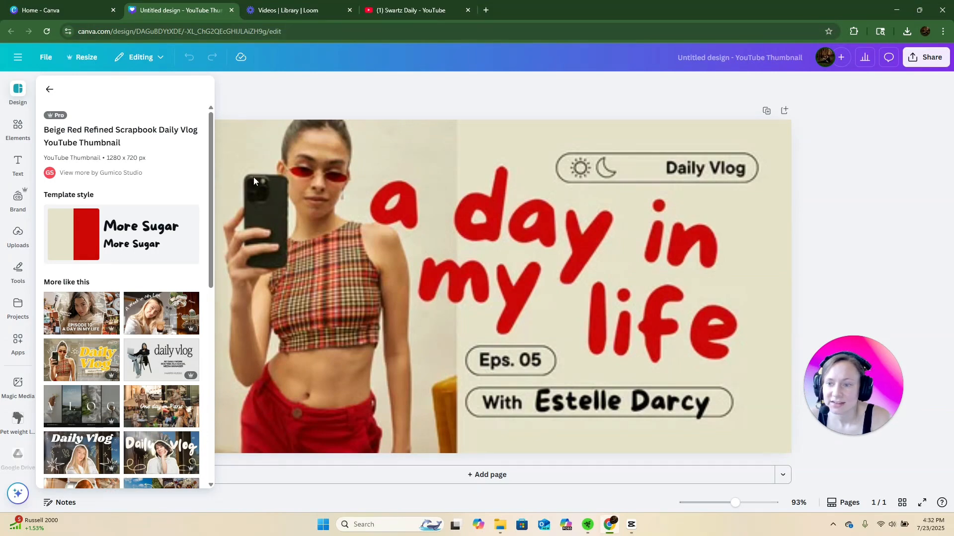
Shuffle the template style applied to the page and return to the template list
click(134, 243)
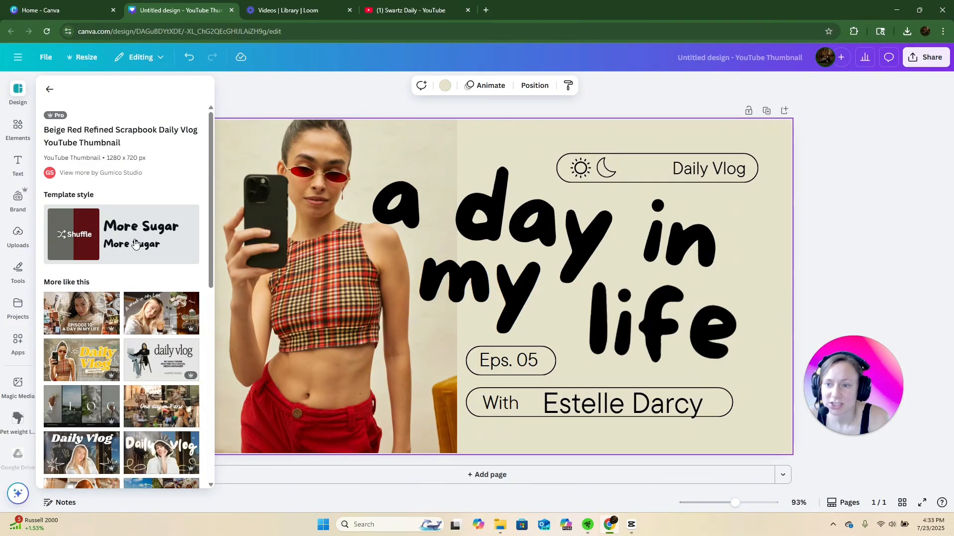
click(135, 244)
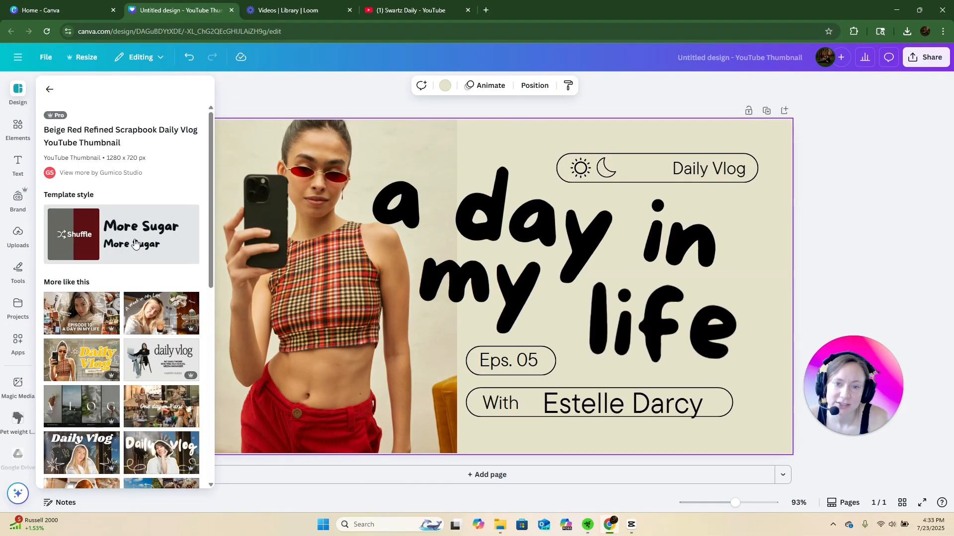
click(75, 243)
click(74, 244)
click(50, 90)
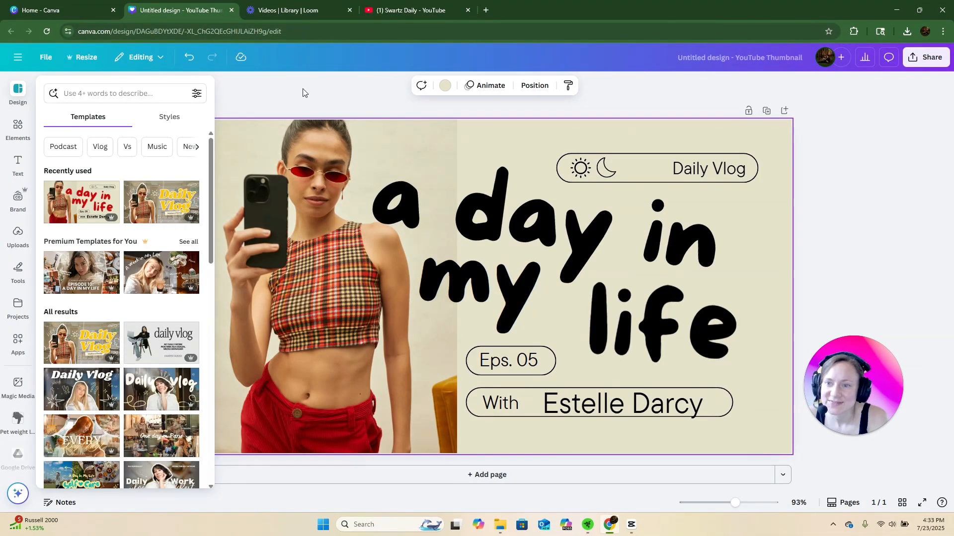
Crop the woman's photo narrower on its right side and reposition it on the left half of the page
click(305, 93)
click(323, 289)
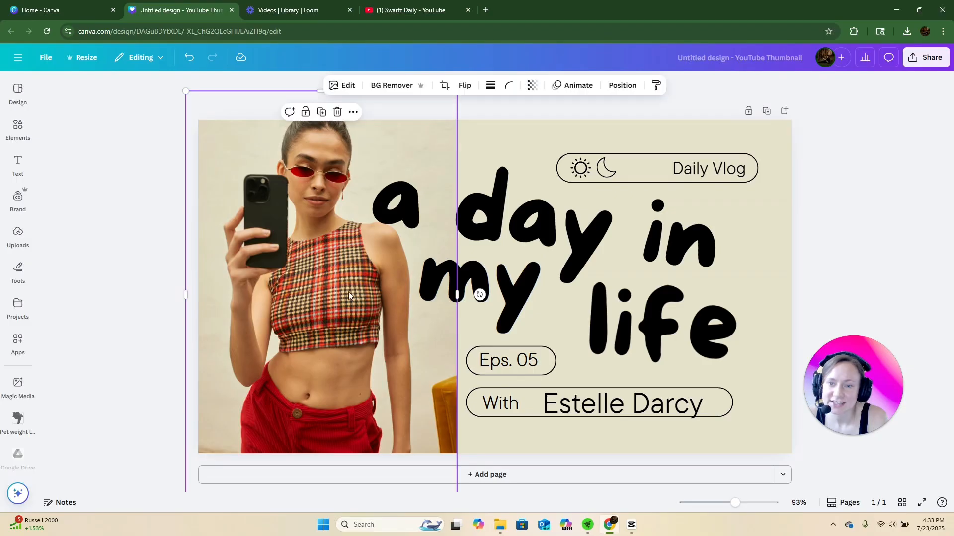
mouse_move(333, 300)
mouse_down()
mouse_move(298, 300)
mouse_move(334, 296)
mouse_move(324, 293)
mouse_up()
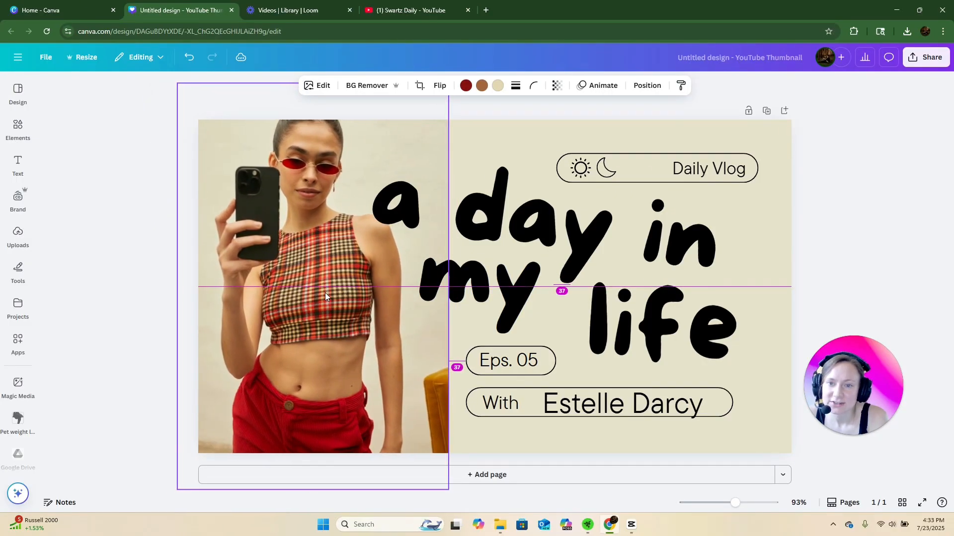
click(419, 87)
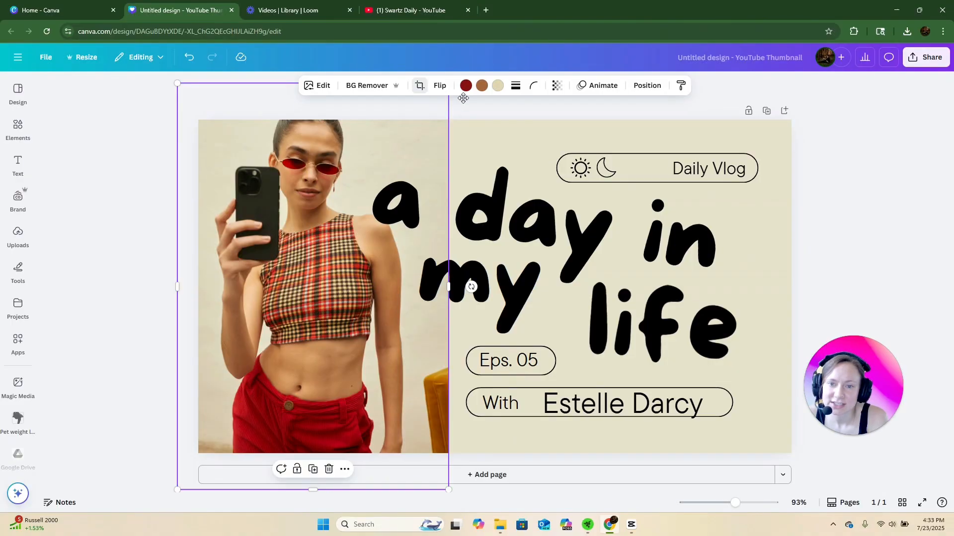
drag(477, 83, 440, 88)
key(Return)
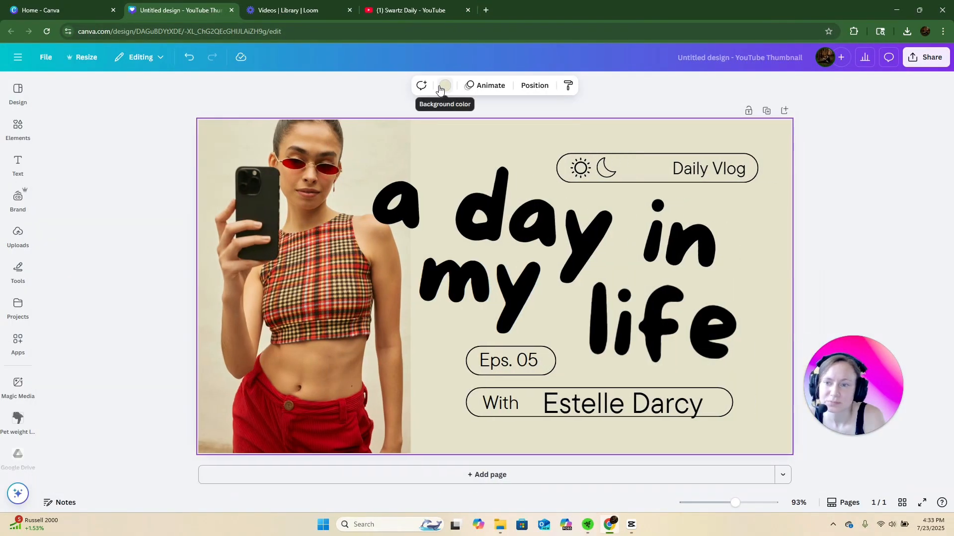
click(317, 293)
mouse_move(358, 297)
mouse_down()
mouse_move(366, 321)
mouse_move(367, 298)
mouse_move(345, 264)
mouse_move(384, 273)
mouse_move(364, 273)
mouse_move(371, 284)
mouse_up()
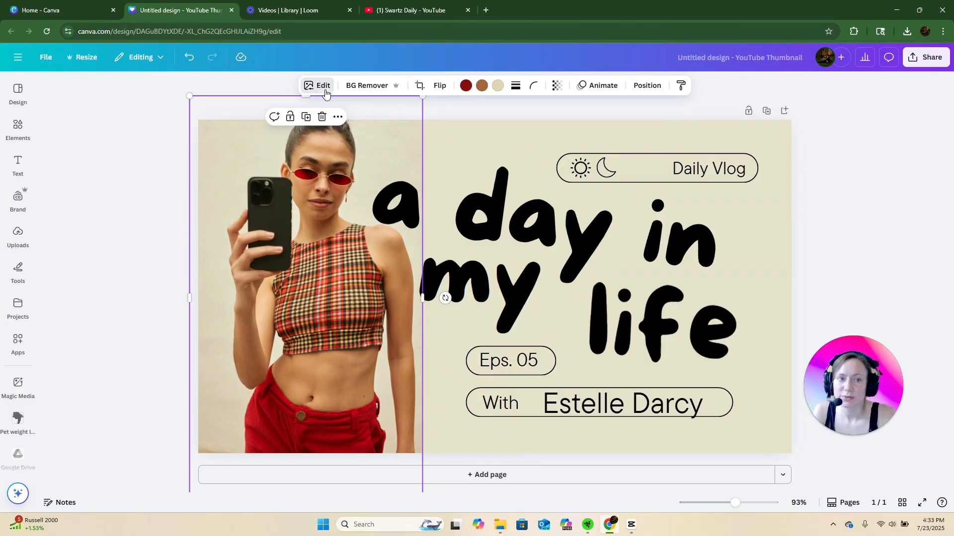
Remove the background from the woman's photo and add an Outline shadow with size 74
click(323, 86)
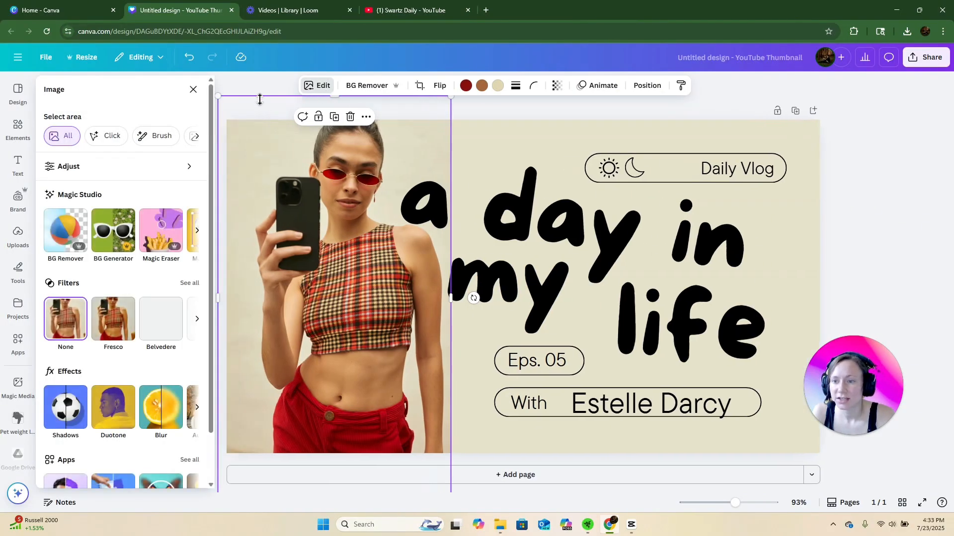
click(365, 86)
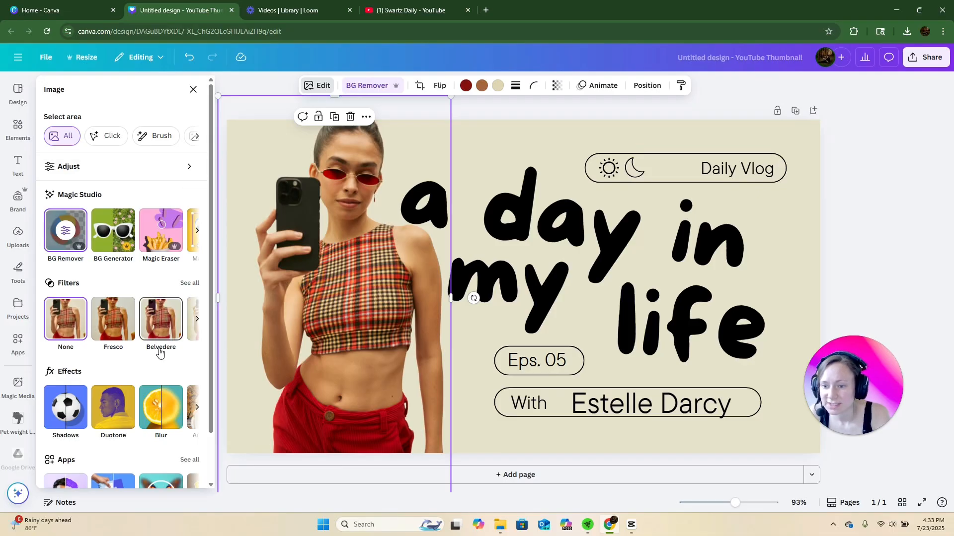
scroll(166, 388, down, 1)
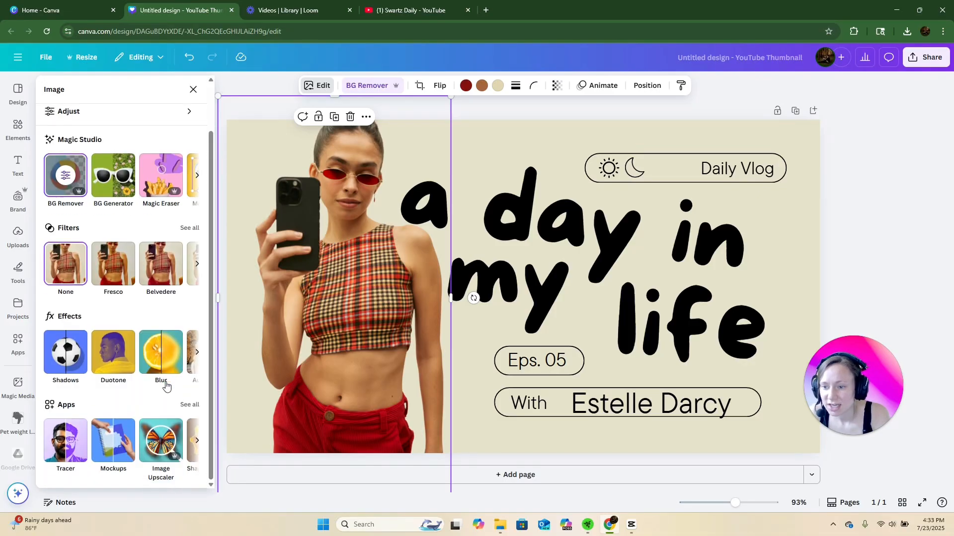
click(69, 360)
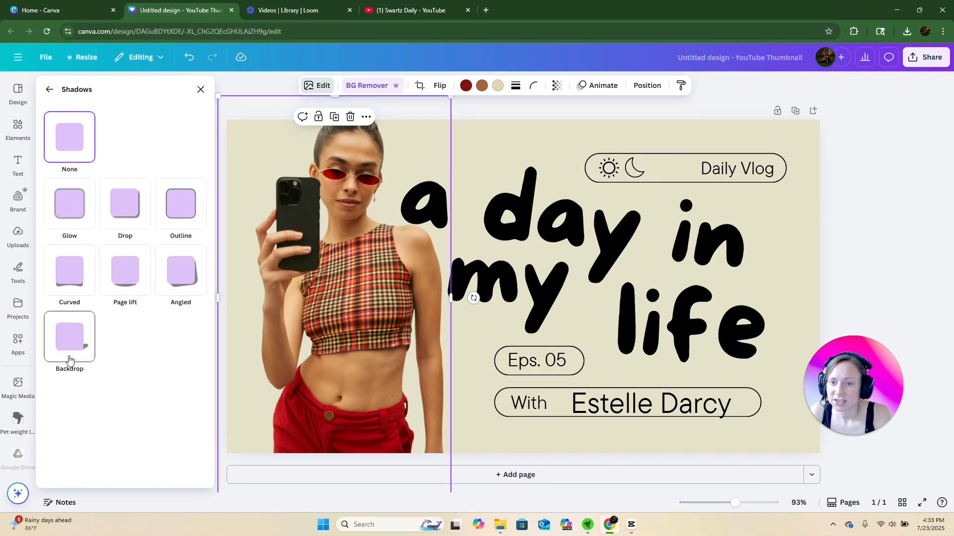
click(186, 202)
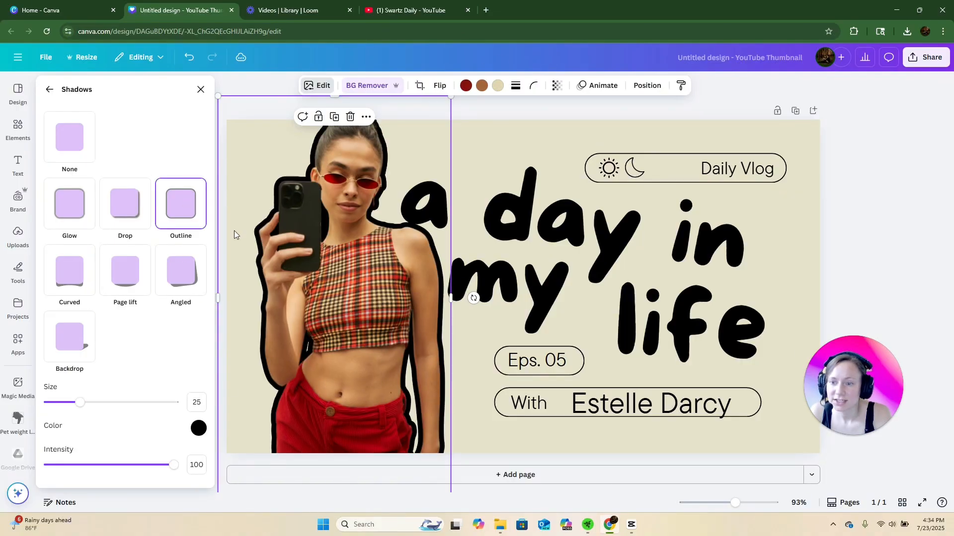
drag(80, 402, 142, 407)
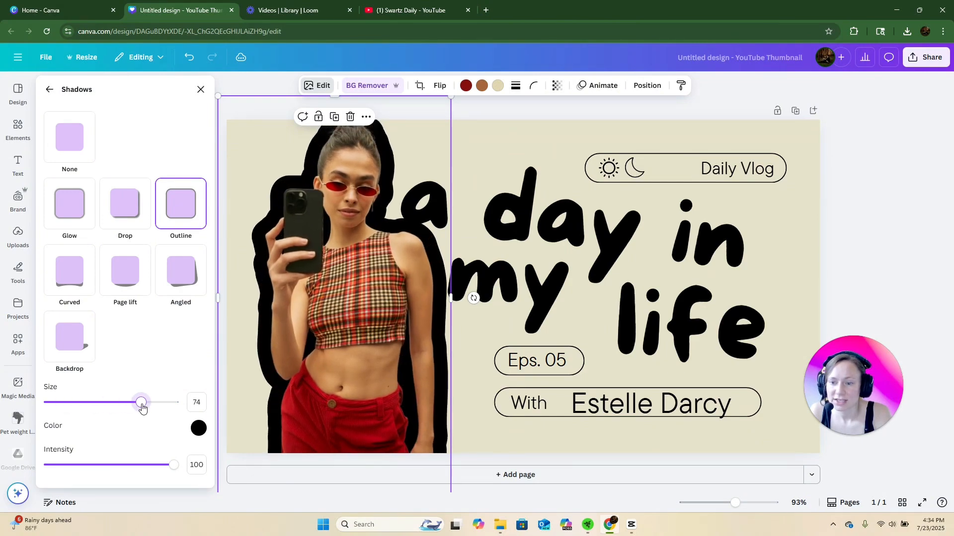
click(198, 429)
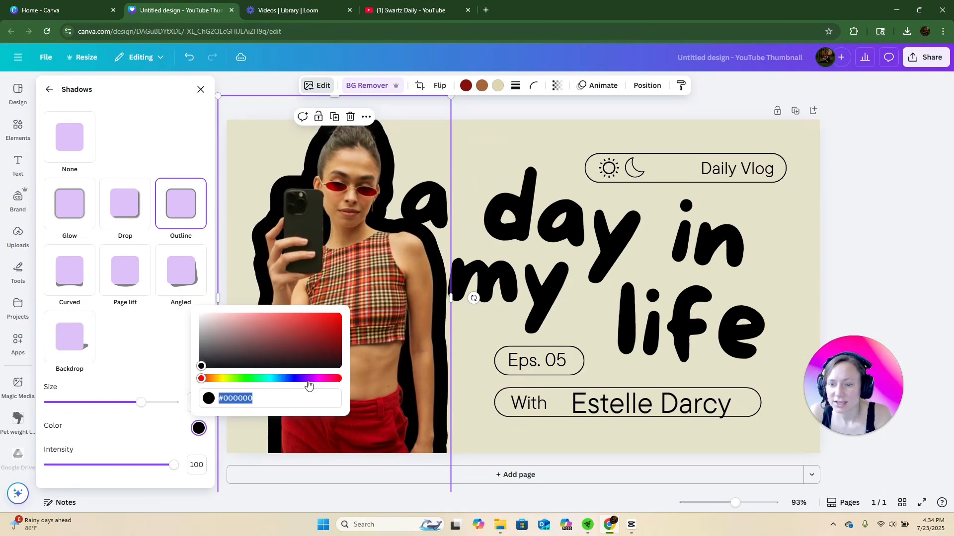
drag(201, 379, 340, 381)
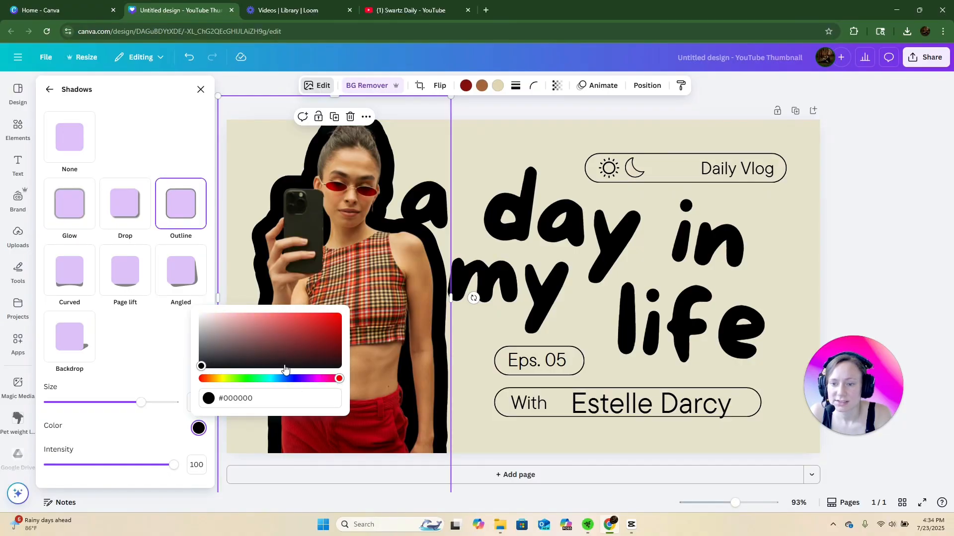
click(251, 283)
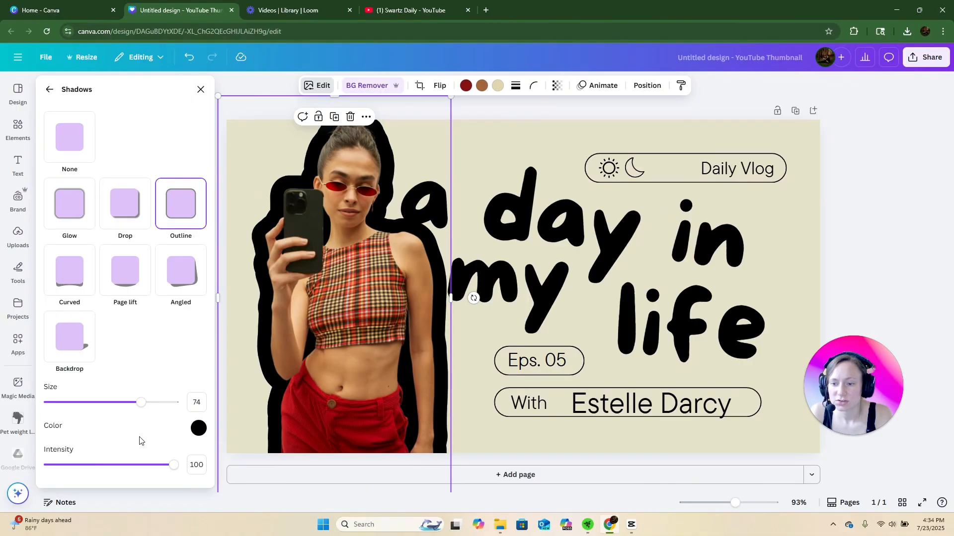
Set the outline colour around the woman's photo to red #EF0000
click(200, 432)
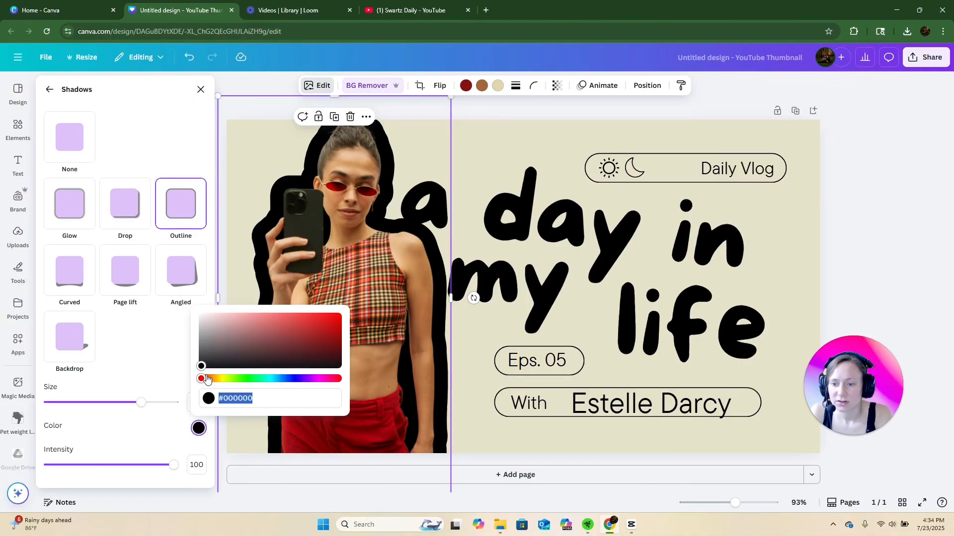
drag(336, 350, 351, 321)
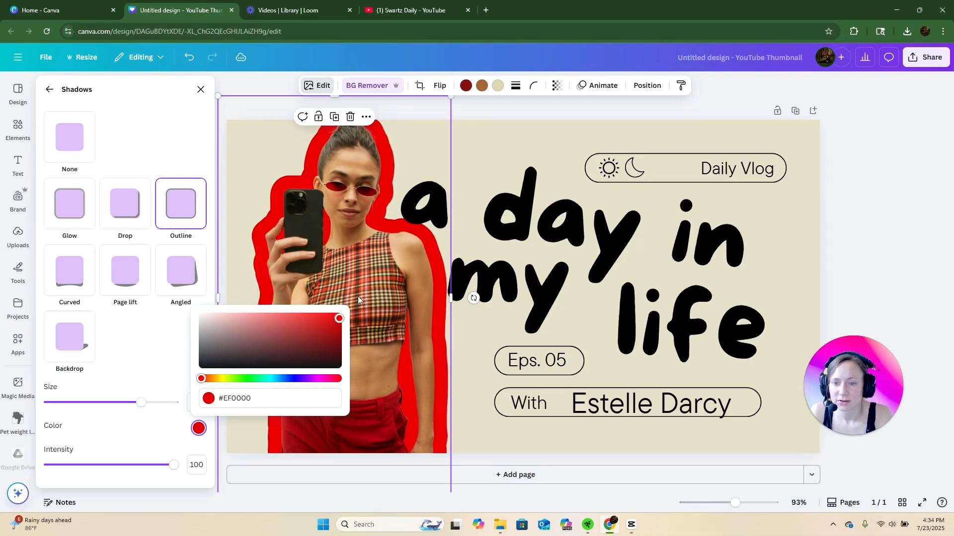
click(381, 249)
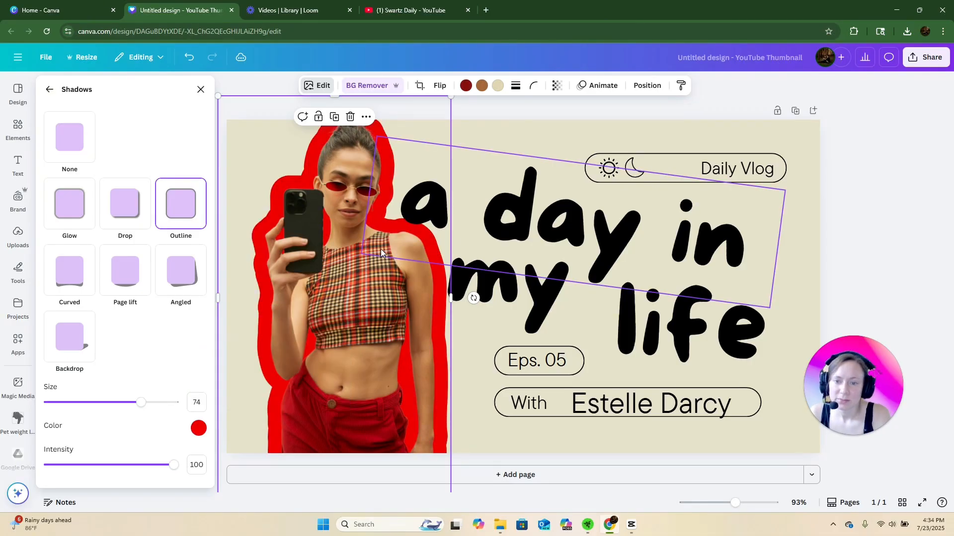
Shrink the outlined cutout to about 404 by 702 and place it fully within the page's left side
click(362, 335)
drag(376, 357, 353, 350)
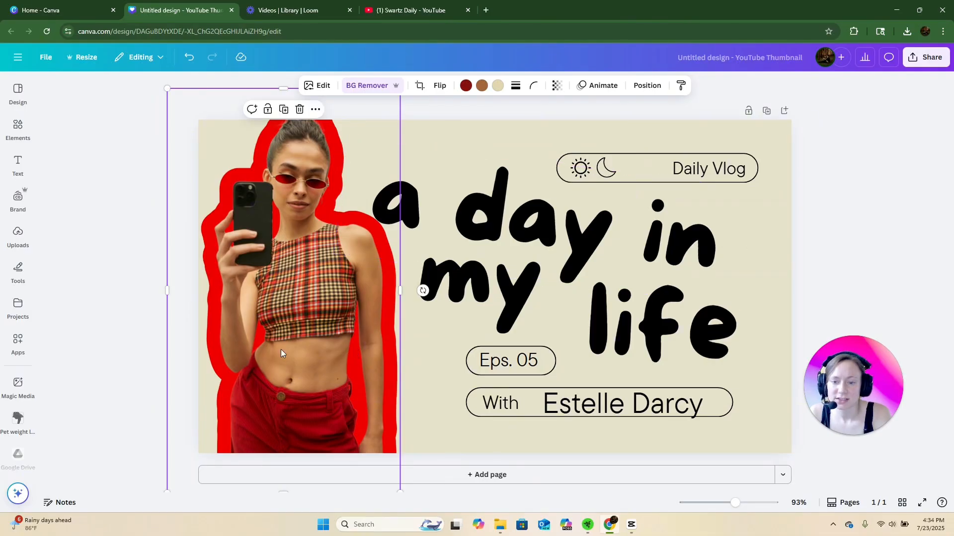
drag(199, 136, 217, 163)
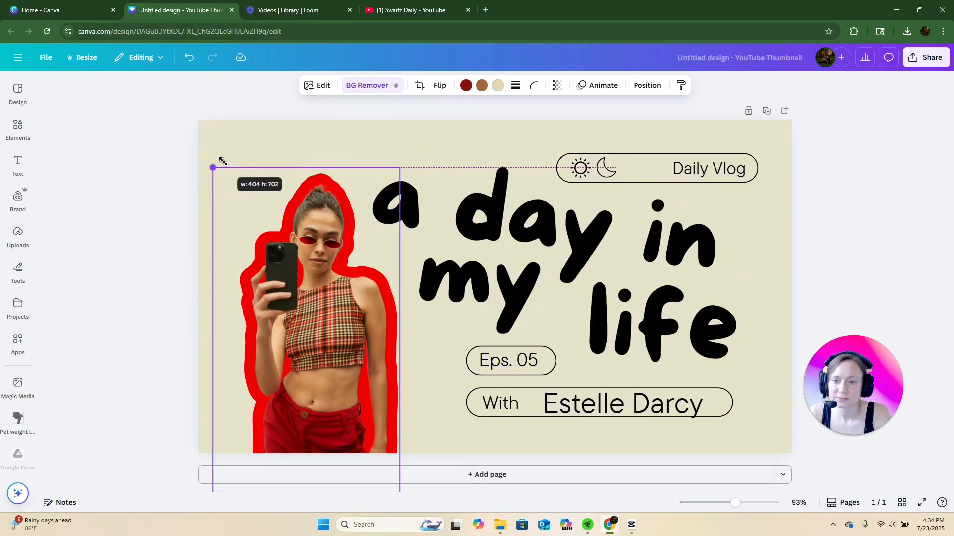
drag(329, 294, 307, 253)
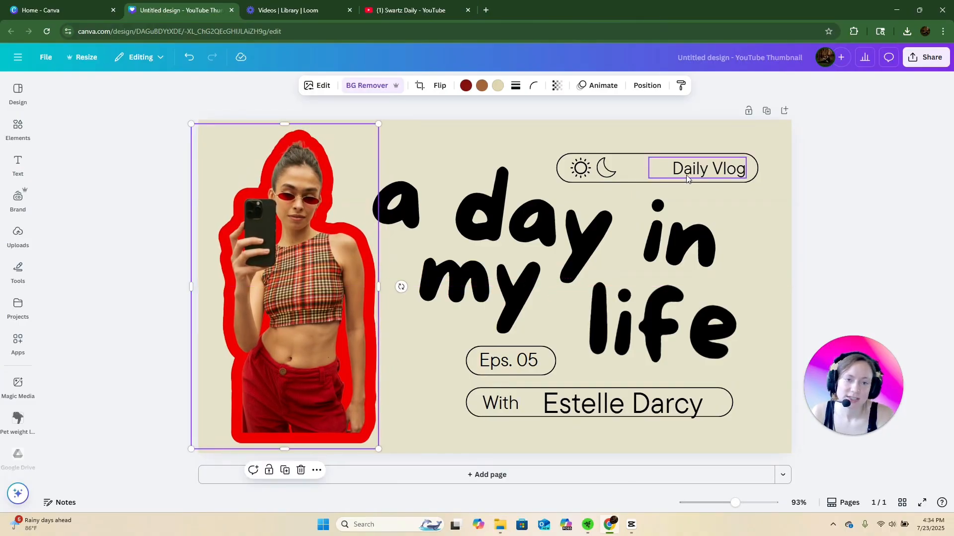
Change the font of the "Daily Vlog" text to More Sugar
click(687, 175)
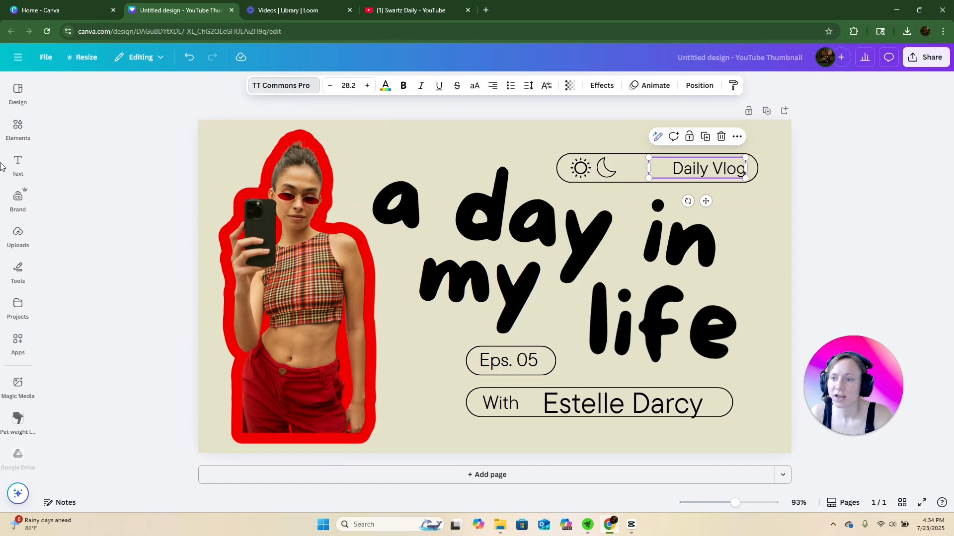
click(284, 86)
click(98, 205)
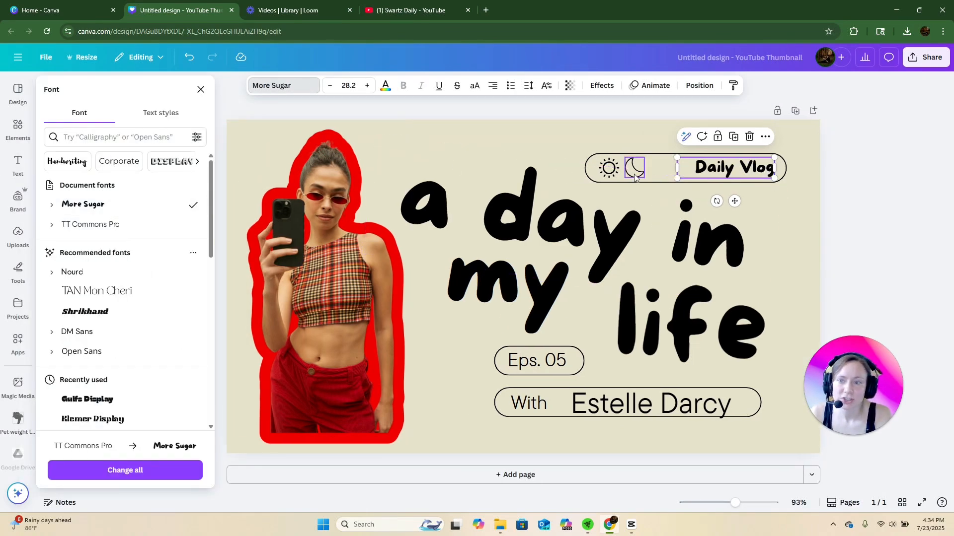
Move the title texts "my", "a day in" and "life" up and to the left on the page
click(652, 296)
mouse_move(520, 296)
mouse_down()
mouse_move(515, 313)
mouse_move(521, 302)
mouse_up()
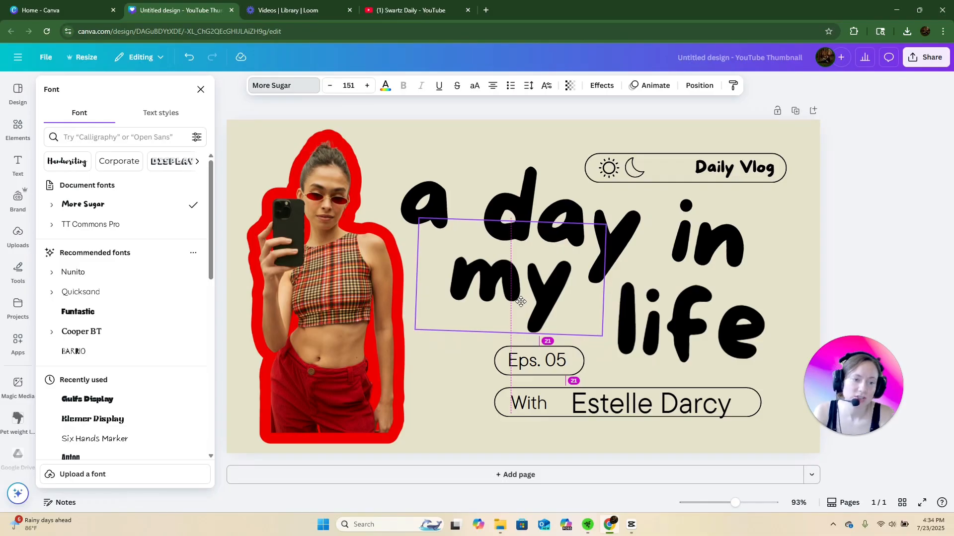
drag(521, 302, 521, 309)
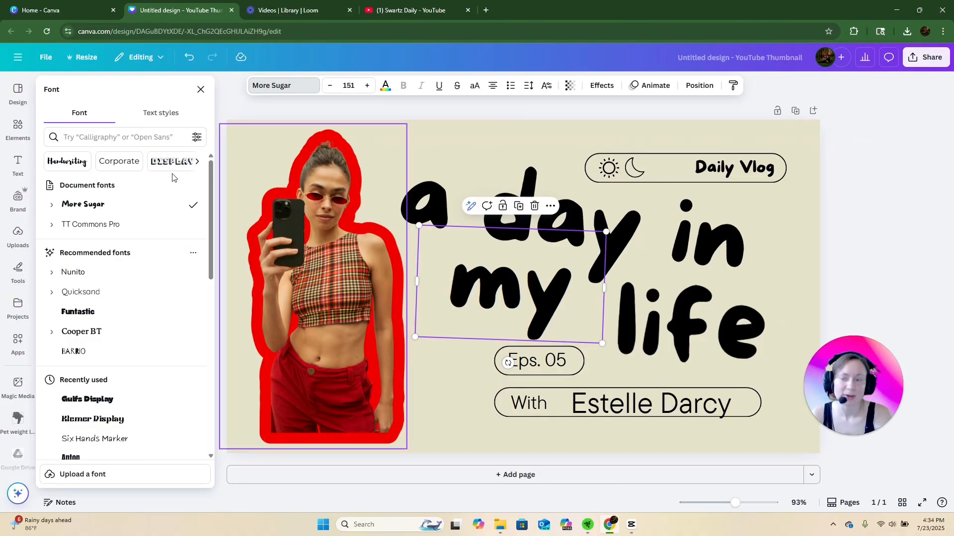
click(19, 171)
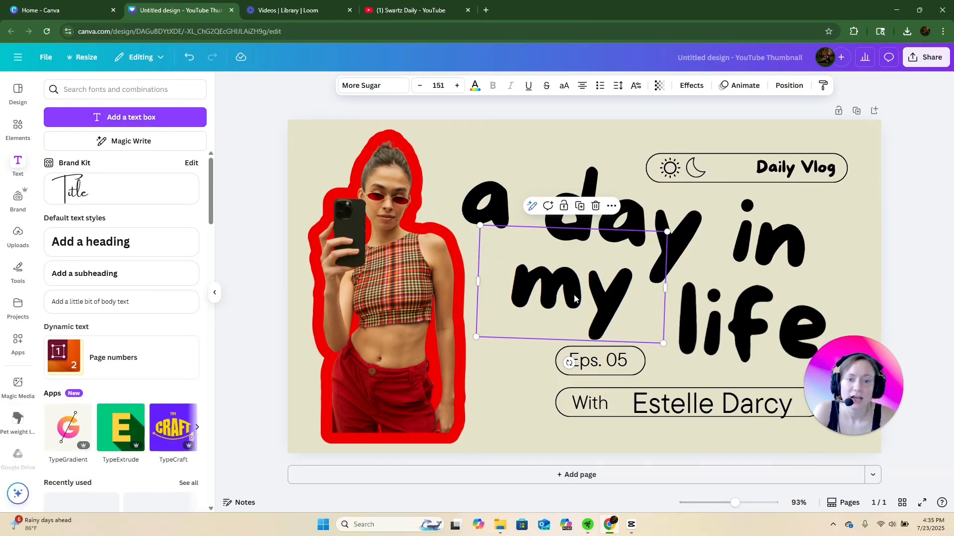
drag(575, 302, 542, 305)
drag(726, 234, 679, 203)
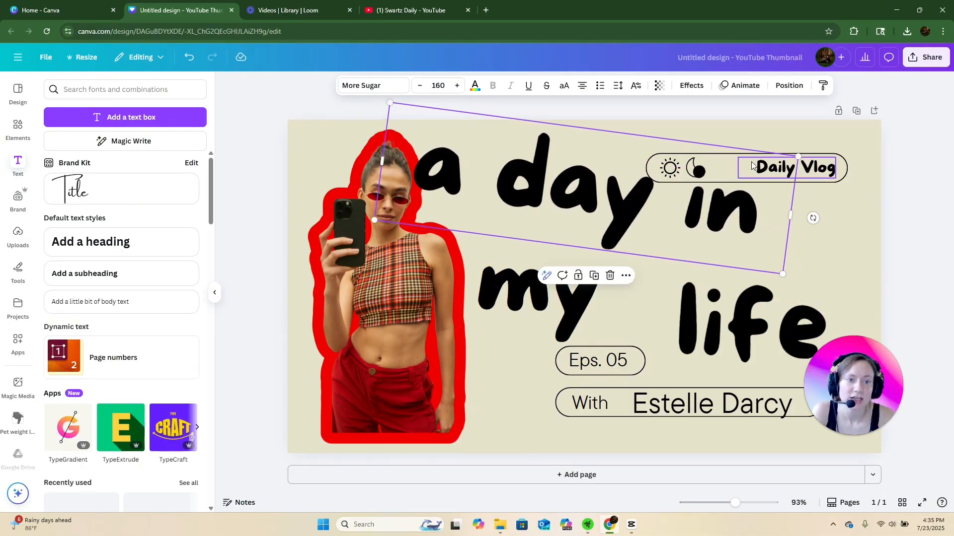
click(553, 314)
drag(553, 314, 552, 269)
drag(711, 314, 665, 264)
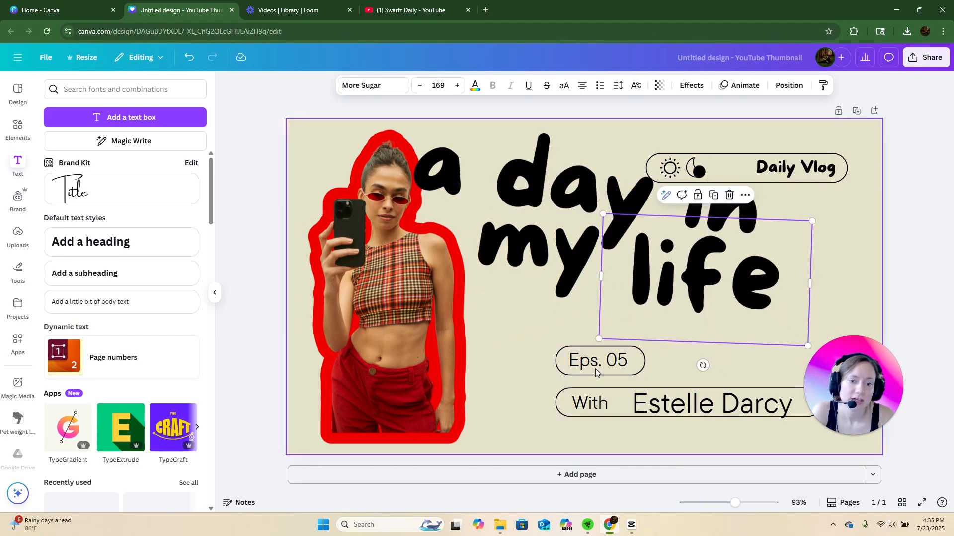
Shift the three title texts together down and to the right, and return the woman's cutout to the page's left side
click(490, 338)
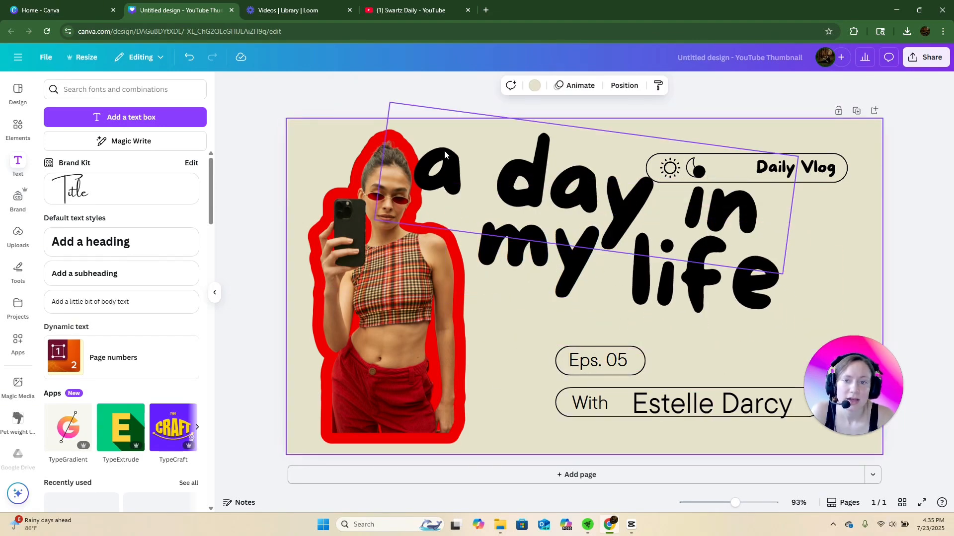
drag(442, 97, 666, 280)
mouse_move(654, 243)
mouse_down()
mouse_move(668, 249)
mouse_move(651, 243)
mouse_up()
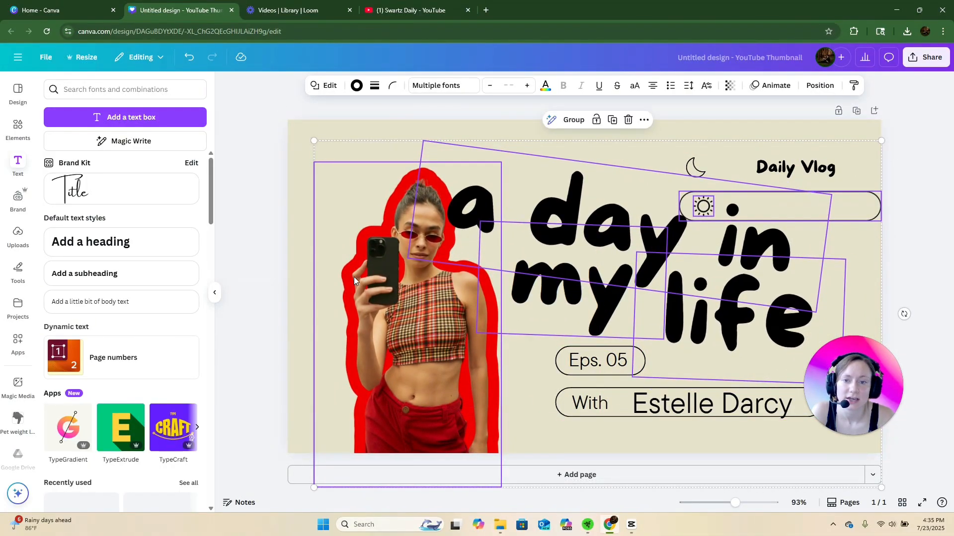
click(355, 291)
drag(410, 323, 378, 289)
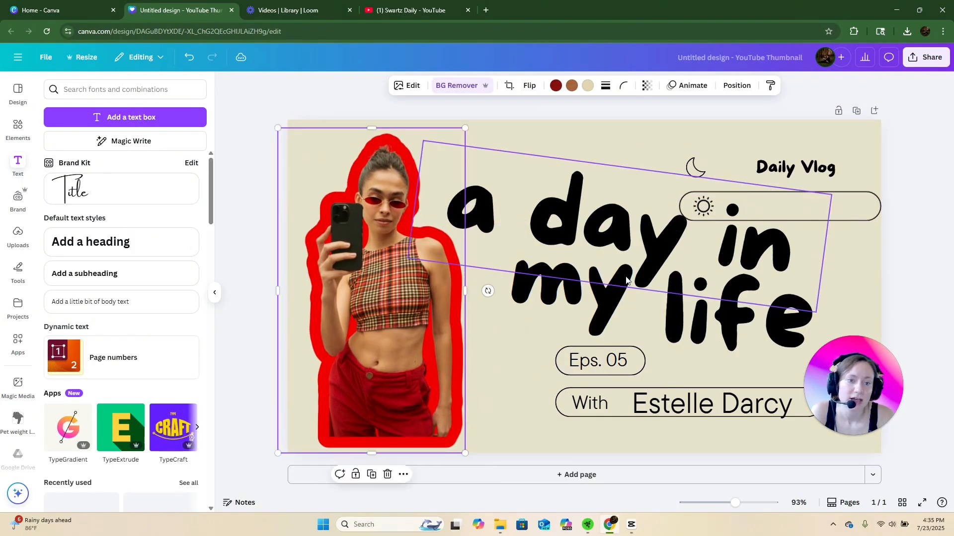
Place the rounded frame around "Daily Vlog" at about X 813, Y 71, and put the sun icon inside it, right of the moon
click(820, 198)
click(837, 89)
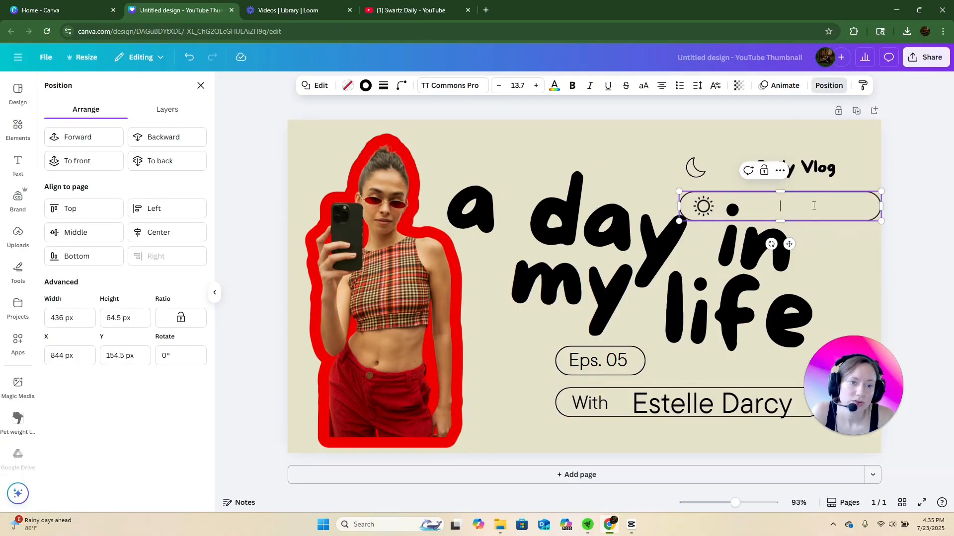
drag(783, 193, 770, 159)
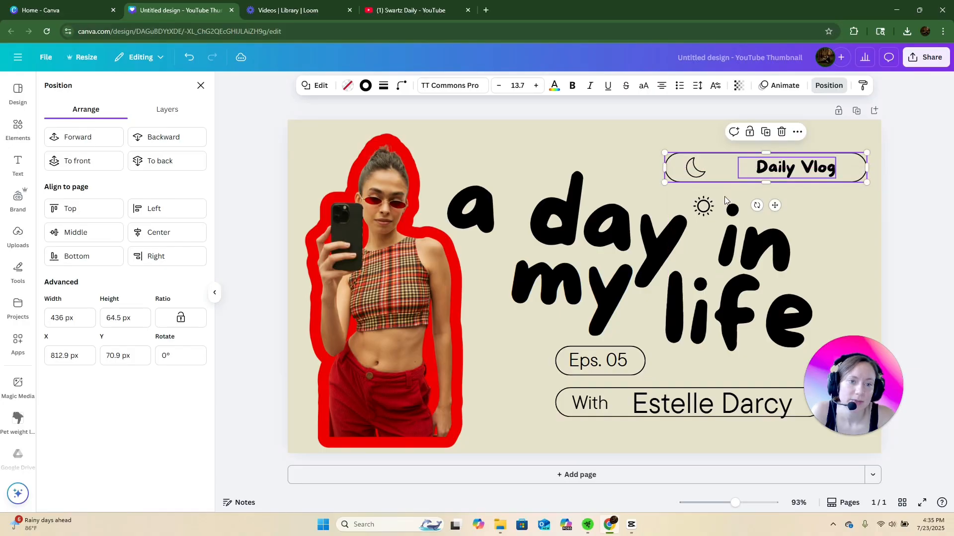
drag(704, 206, 719, 166)
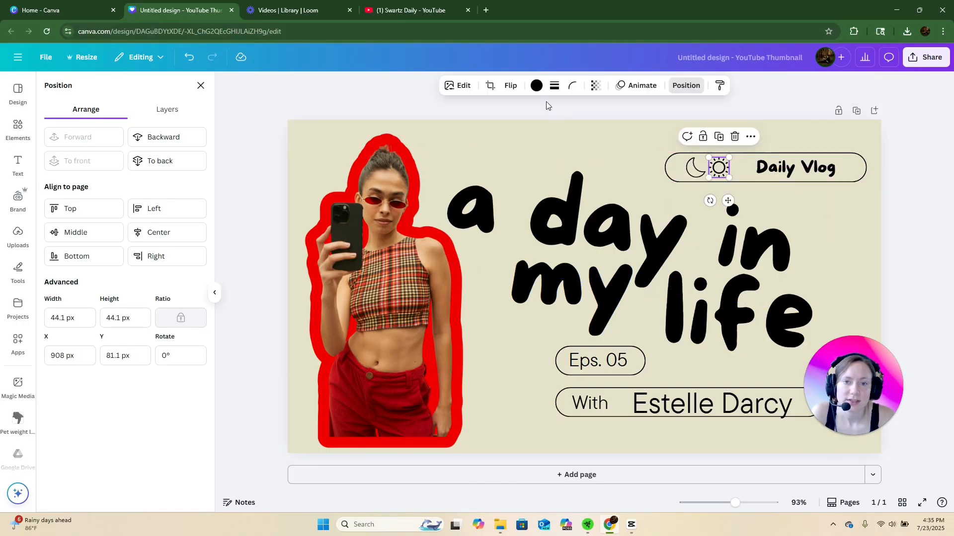
Try the bright red default colour on the sun icon and on the moon icon's first colour
click(538, 87)
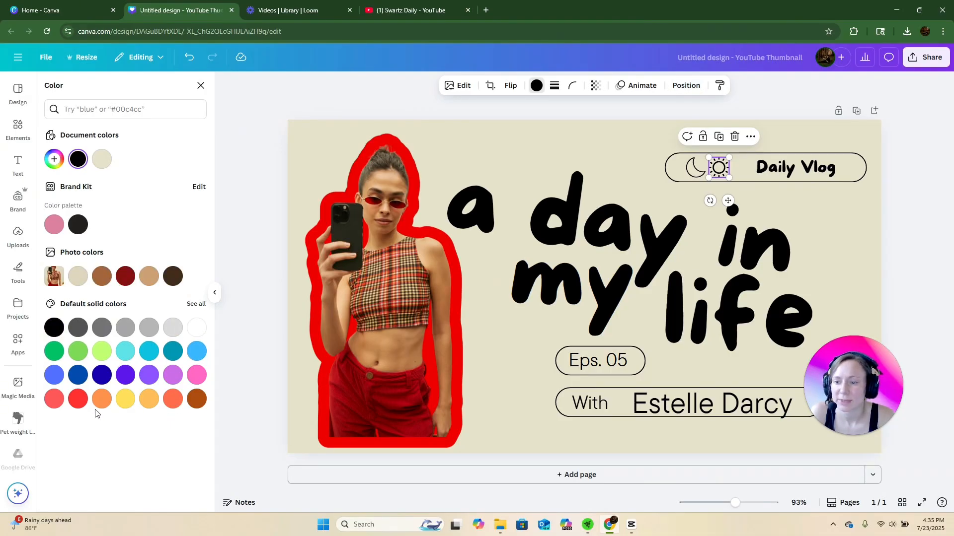
click(77, 401)
click(696, 167)
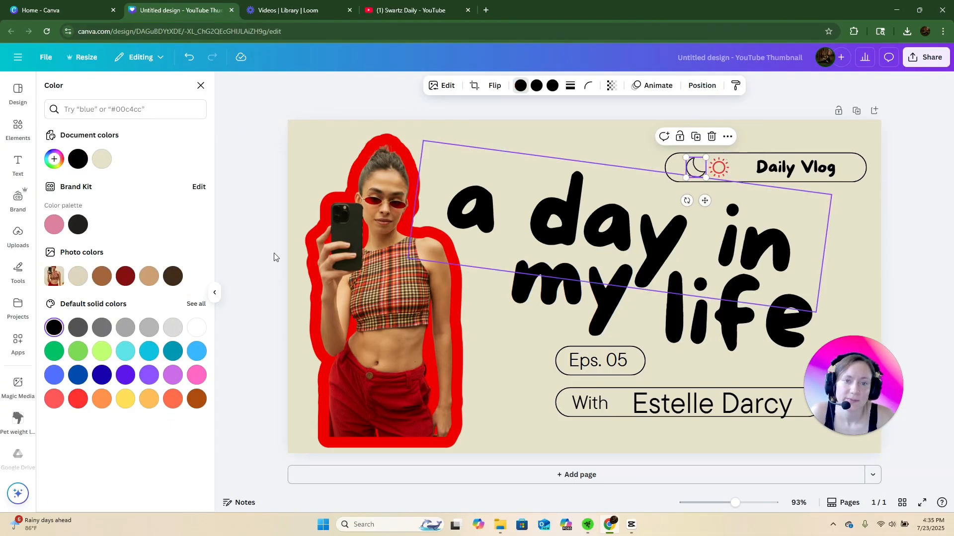
click(78, 399)
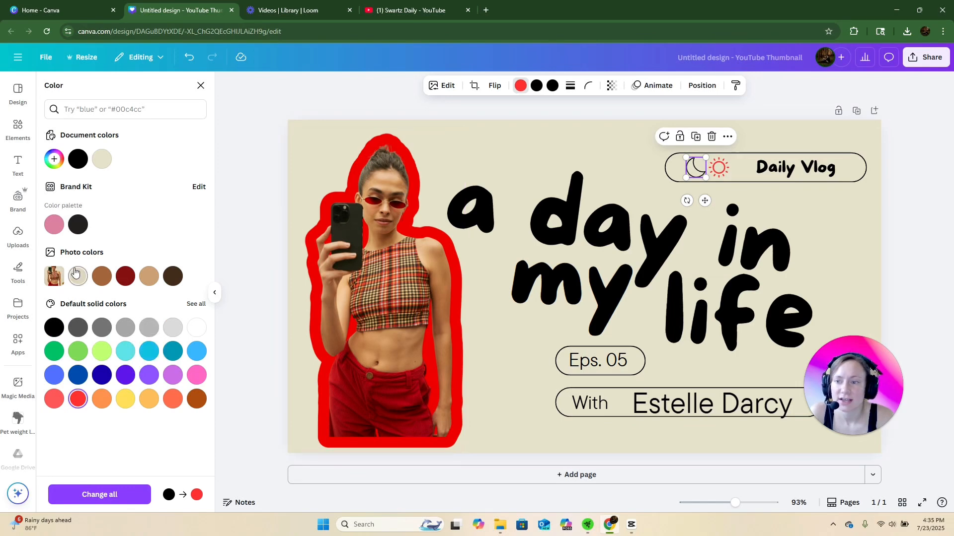
Recolour all three colours of the moon icon and the sun icon dark red from the photo colours
click(125, 276)
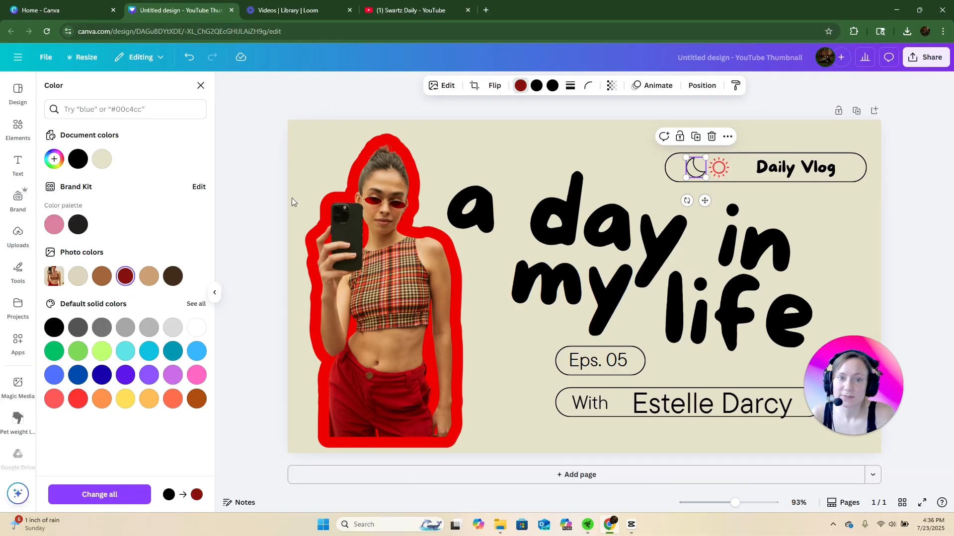
click(536, 86)
click(125, 279)
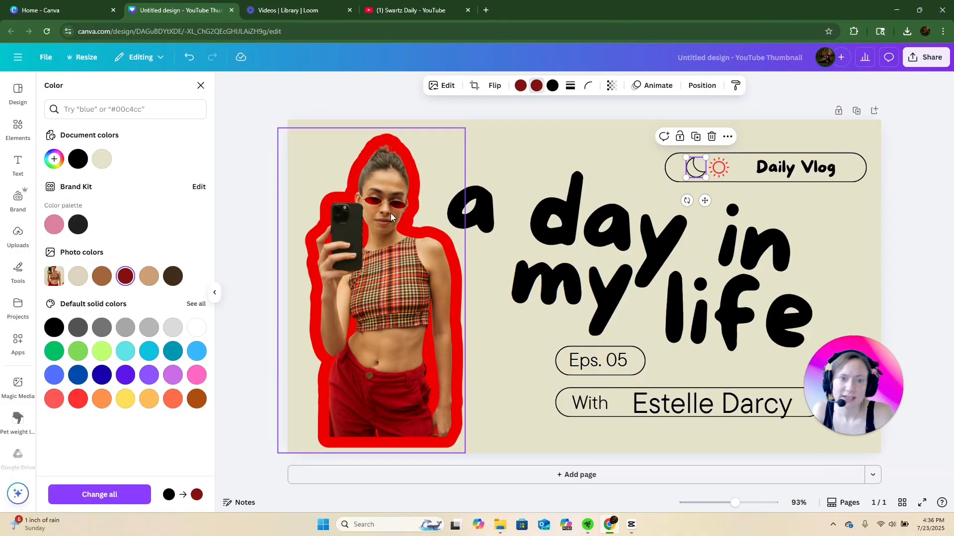
click(553, 89)
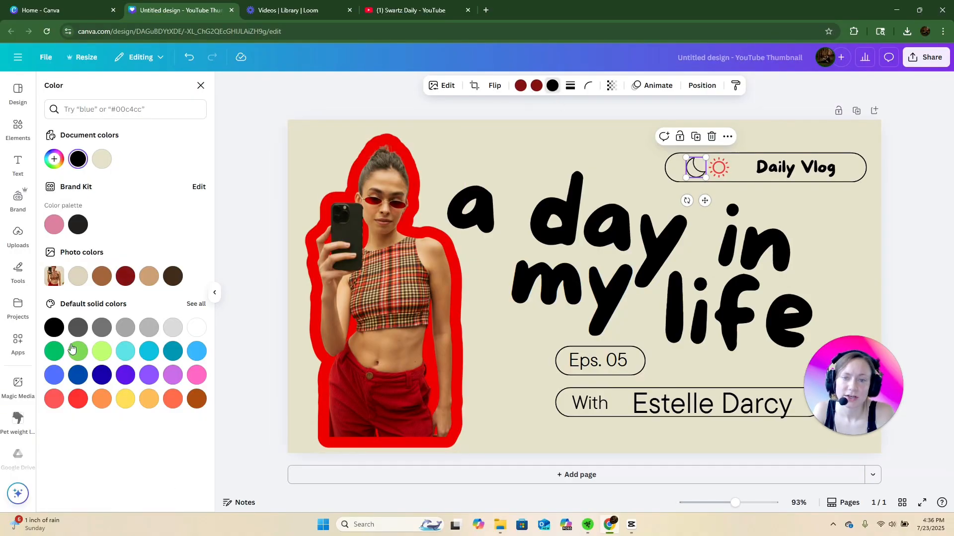
click(127, 278)
click(719, 167)
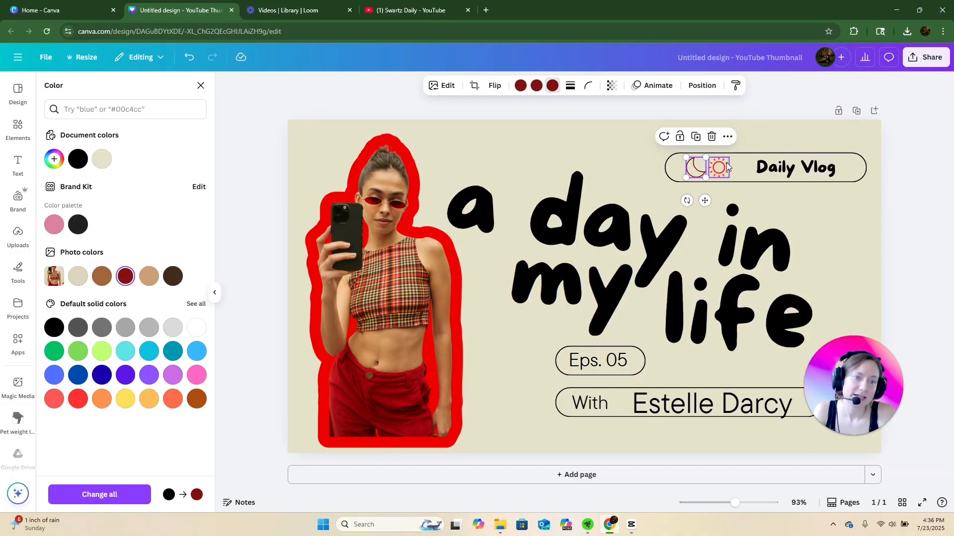
click(127, 276)
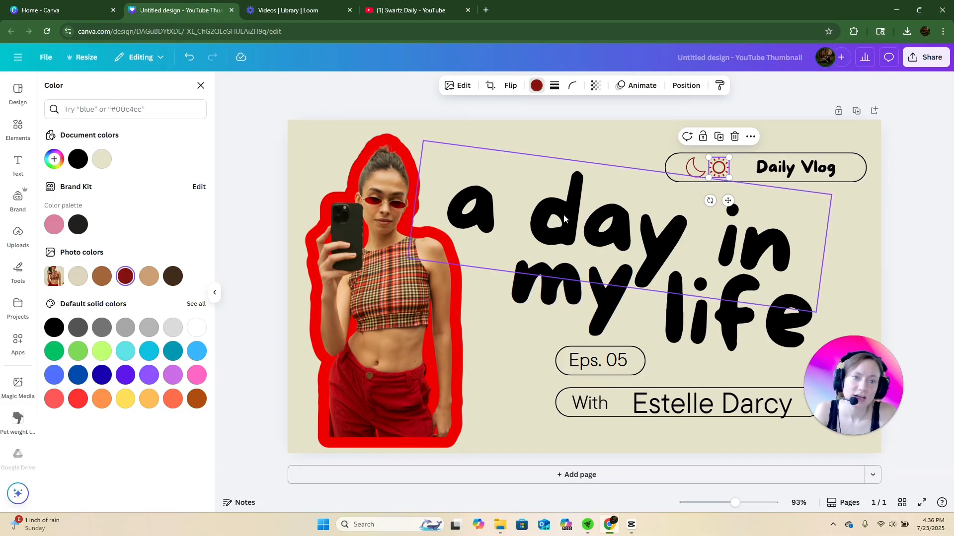
Colour the title text "a day in" dark red and rotate it to horizontal
click(575, 221)
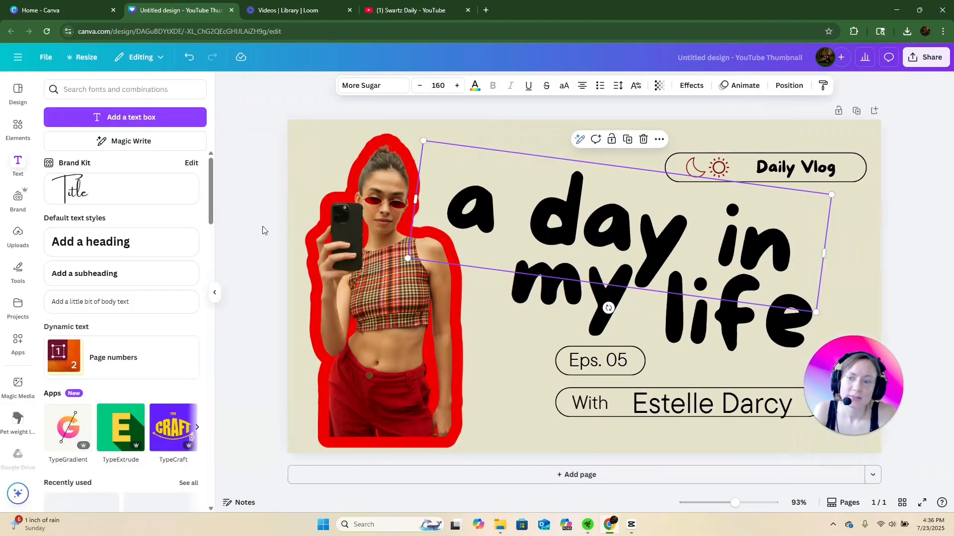
click(476, 87)
click(99, 166)
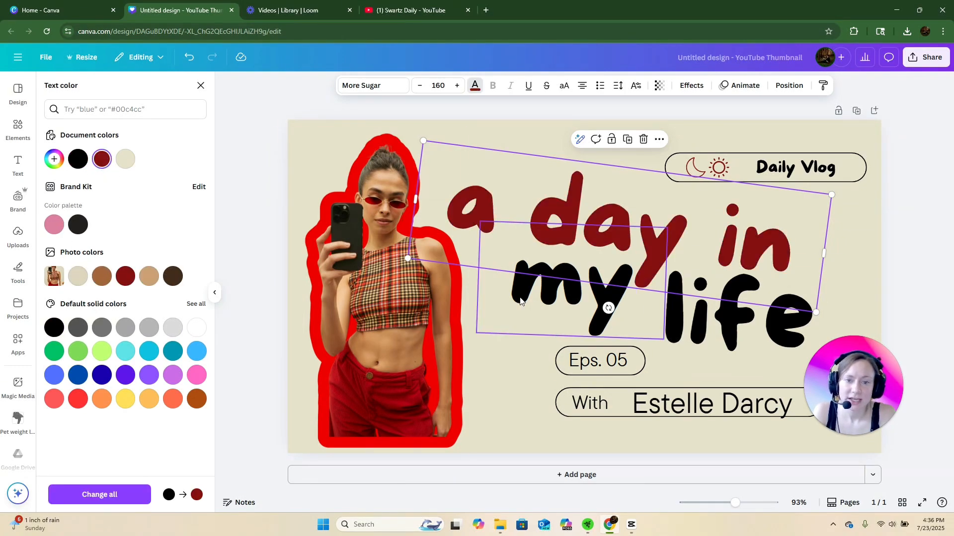
mouse_move(610, 316)
mouse_down()
mouse_move(617, 322)
mouse_move(619, 312)
mouse_up()
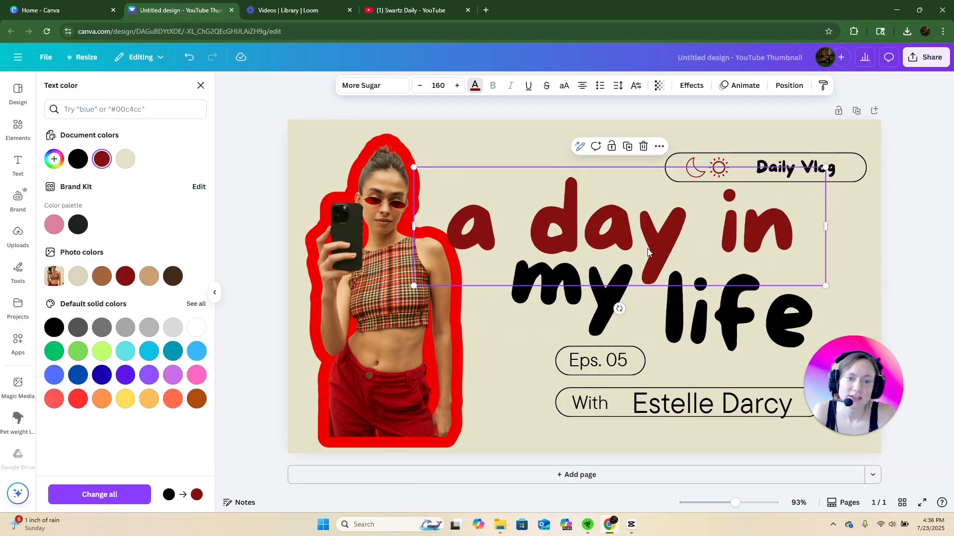
Set the text colour of the title word "my" to the beige document colour
click(608, 300)
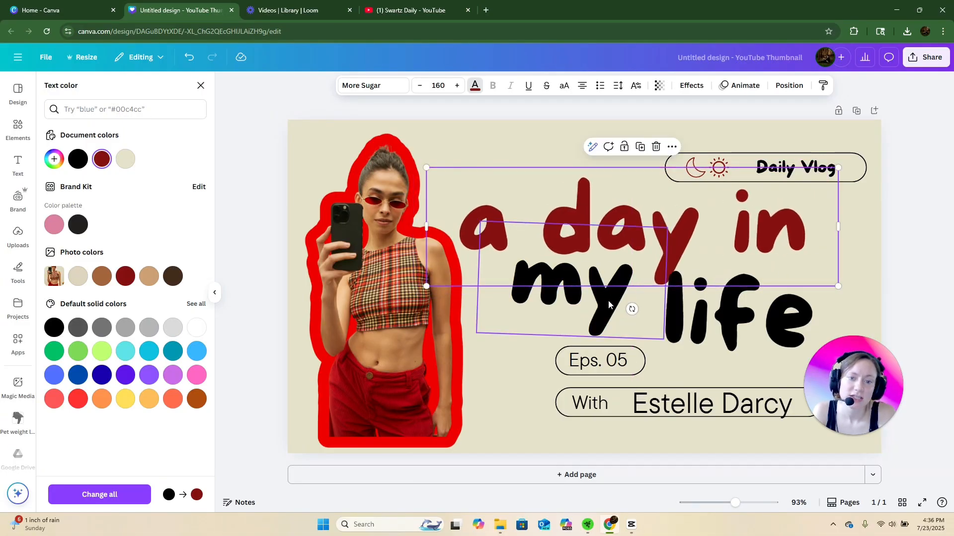
click(102, 159)
click(123, 160)
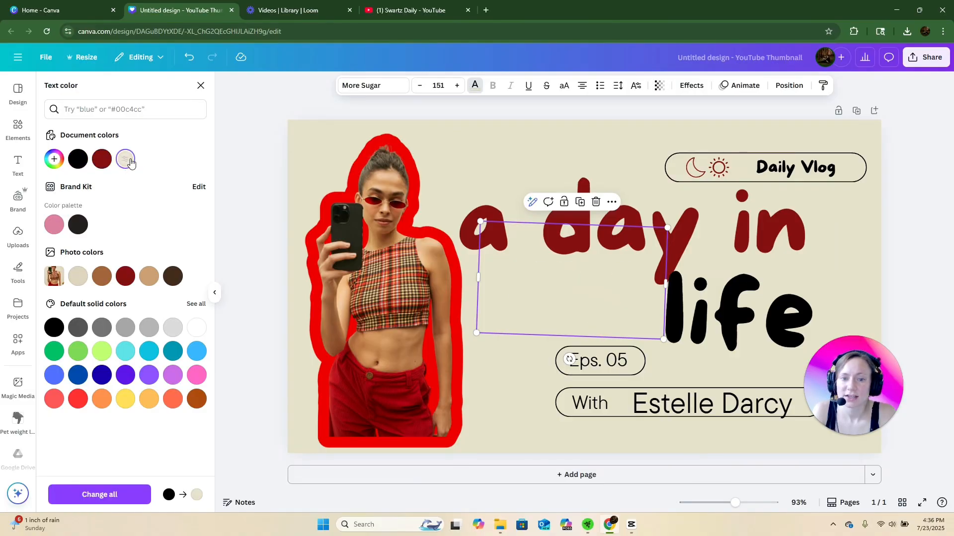
Add a black Outline effect with thickness 50 to the word "my", and enlarge it slightly beneath "a day in"
click(692, 86)
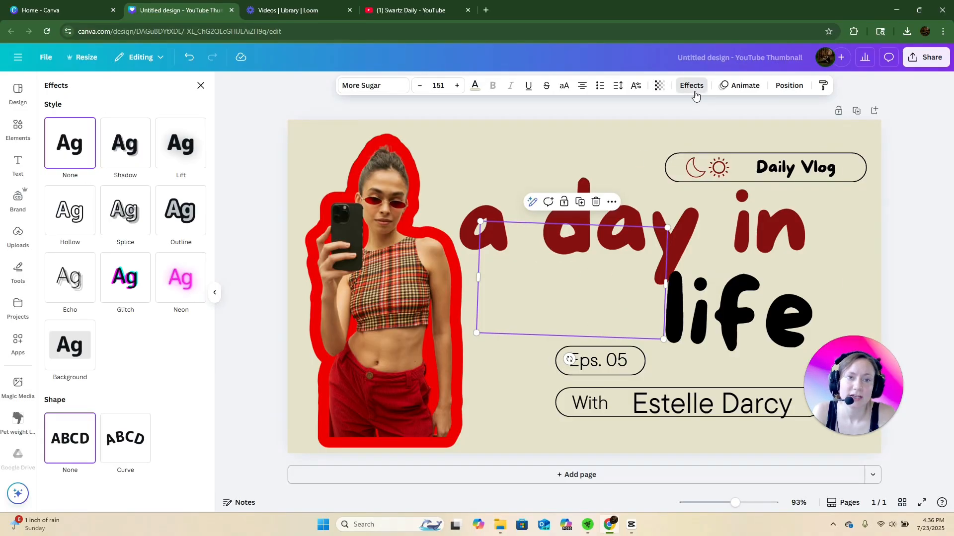
click(174, 212)
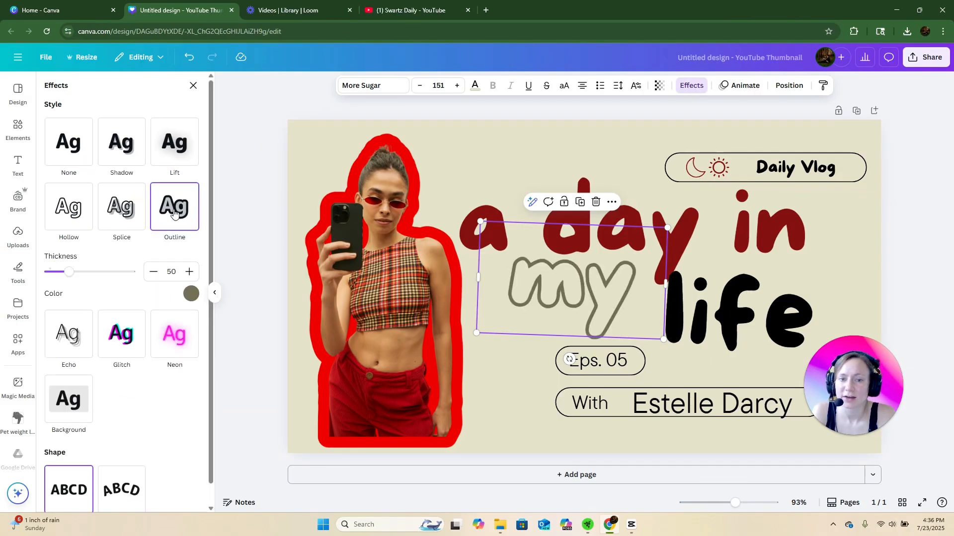
click(192, 294)
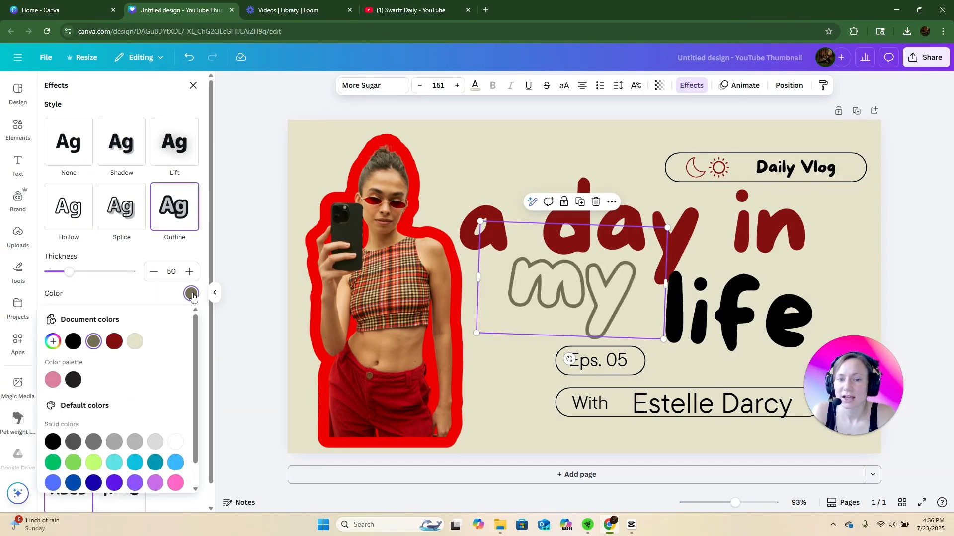
click(73, 341)
drag(478, 222, 450, 202)
drag(596, 297, 596, 305)
Rotate the title word "life" to horizontal and apply the Lift effect with intensity 50
click(748, 305)
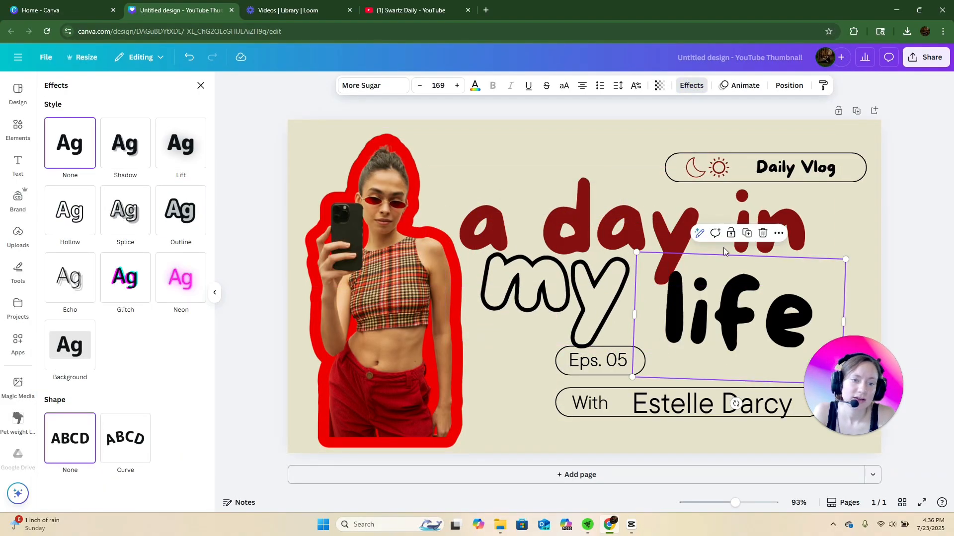
drag(736, 404, 742, 406)
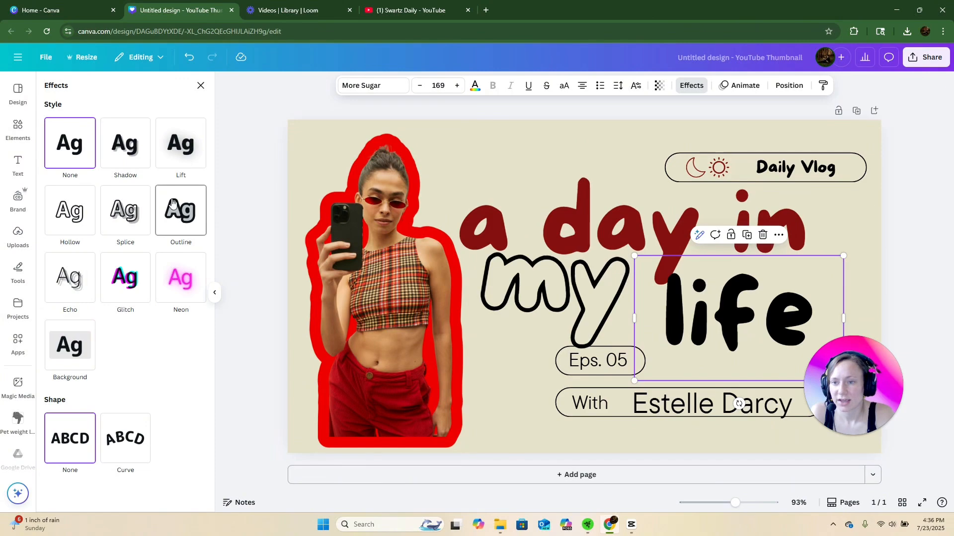
click(176, 152)
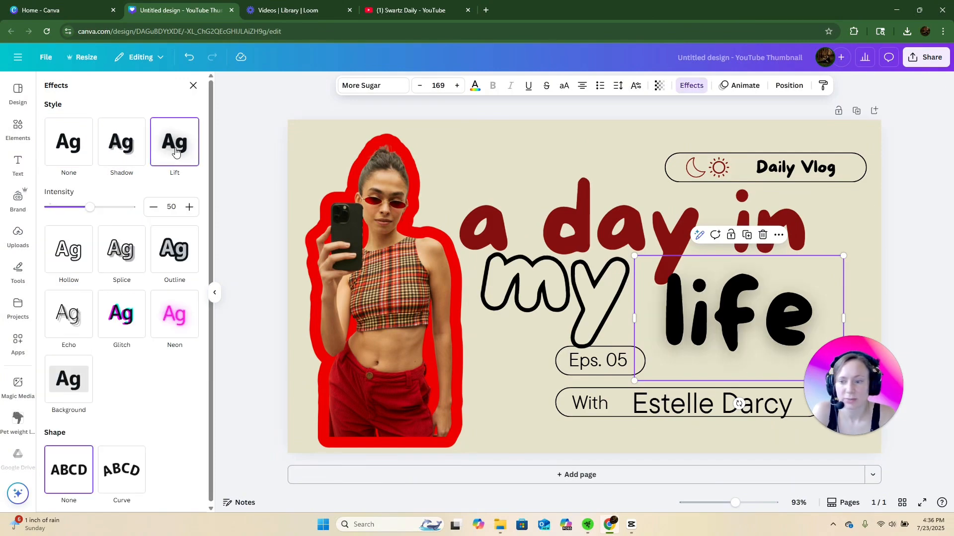
Apply the Curve shape to "life", moving it slightly up and right, and switch its effect style to Outline
click(128, 470)
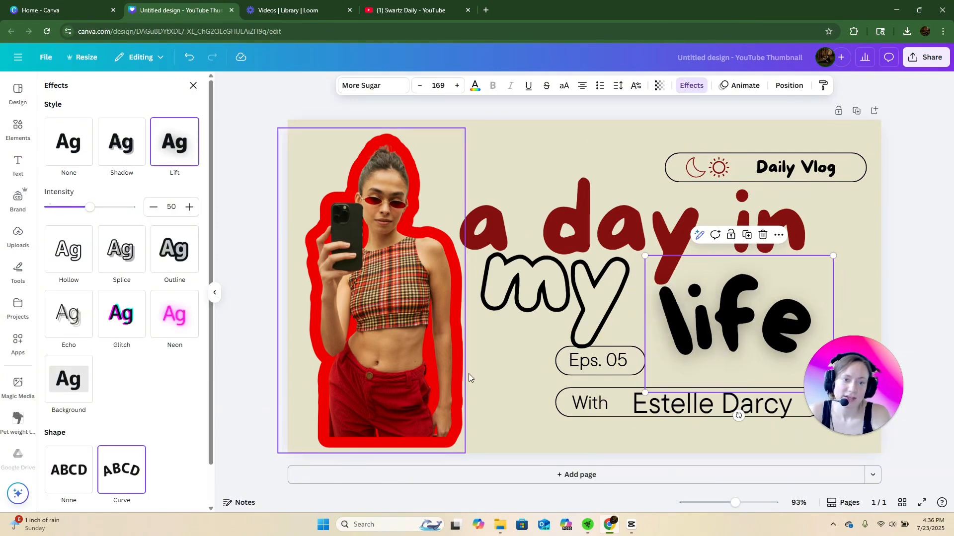
drag(740, 312, 755, 298)
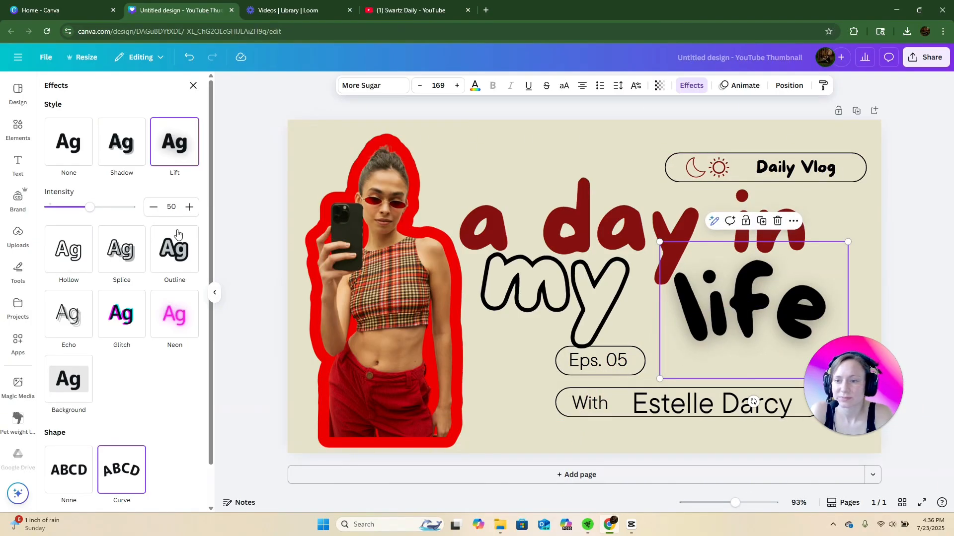
click(178, 258)
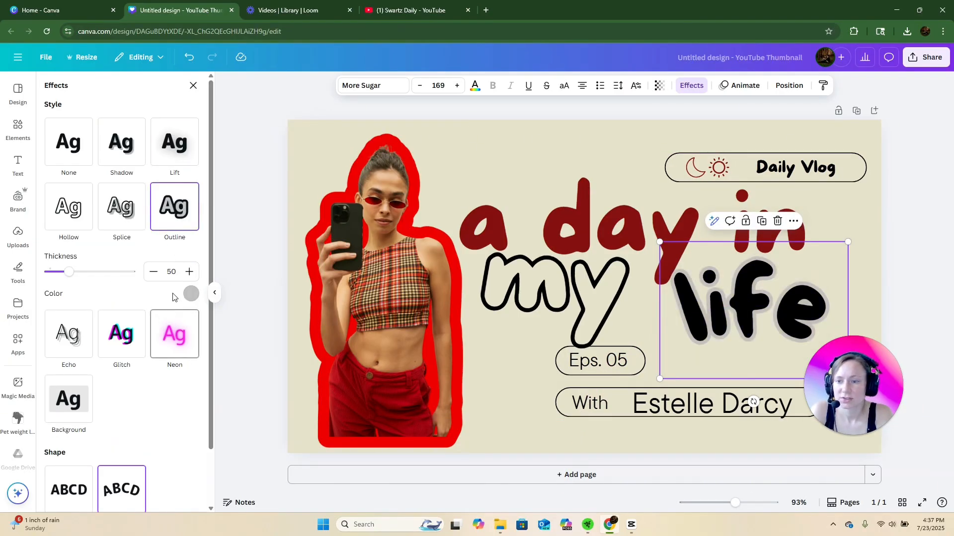
Apply the Lift effect to the title word "life" and set its text colour to the dark red document colour
scroll(164, 326, down, 1)
scroll(158, 323, up, 1)
click(181, 147)
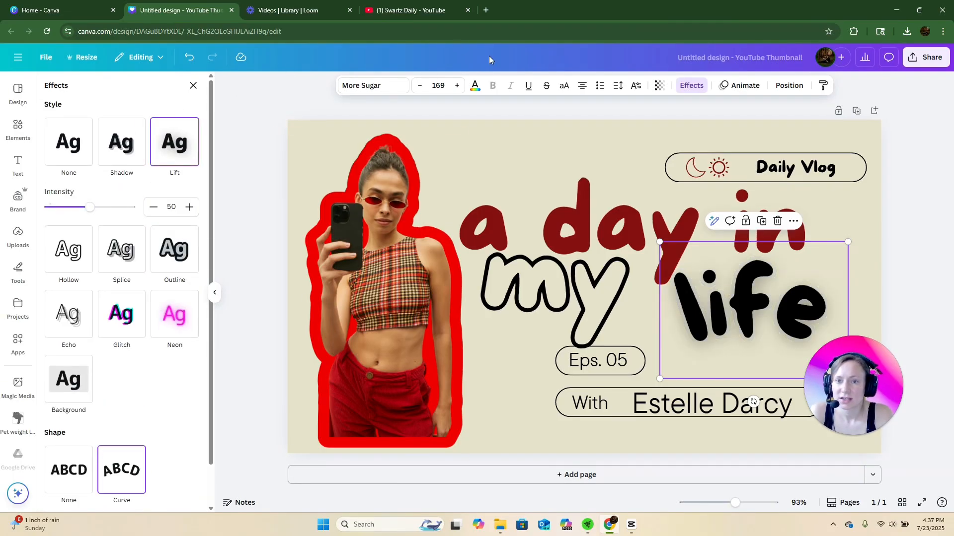
click(474, 85)
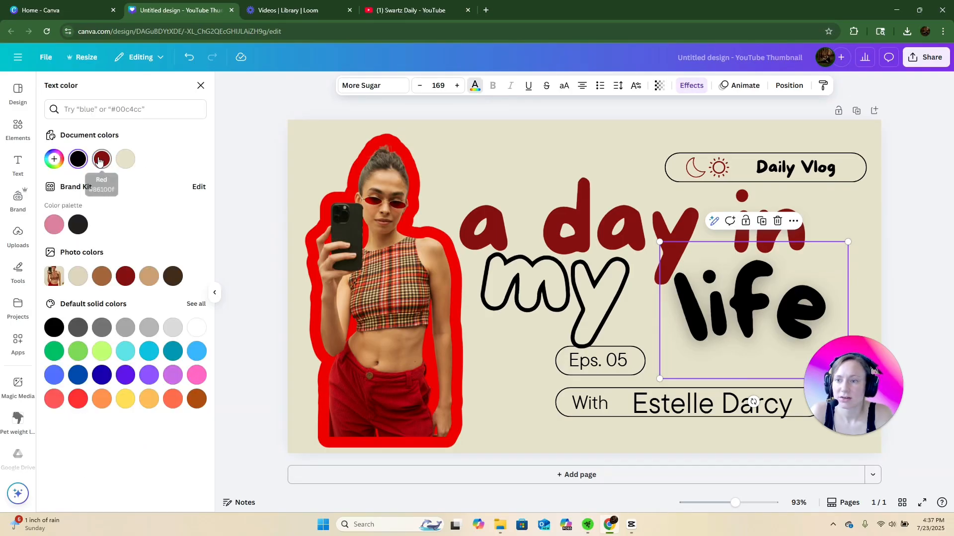
click(101, 159)
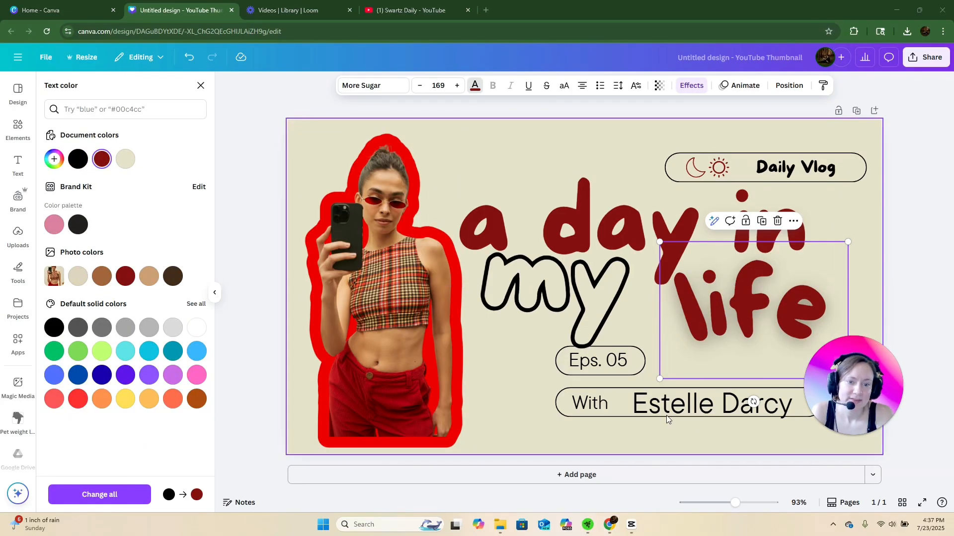
Change the font of the name beside "With" to Alex Brush from the Handwriting category
click(699, 406)
double_click(697, 403)
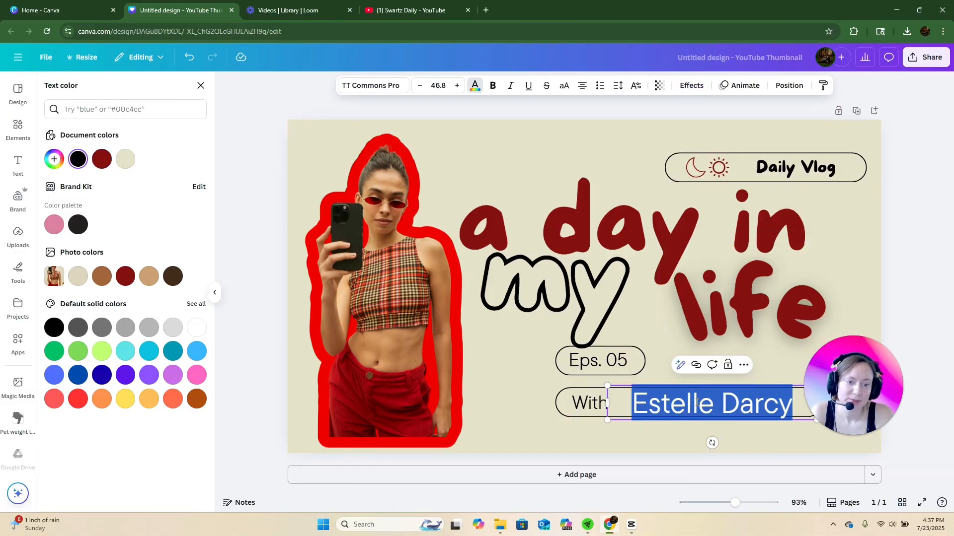
click(357, 86)
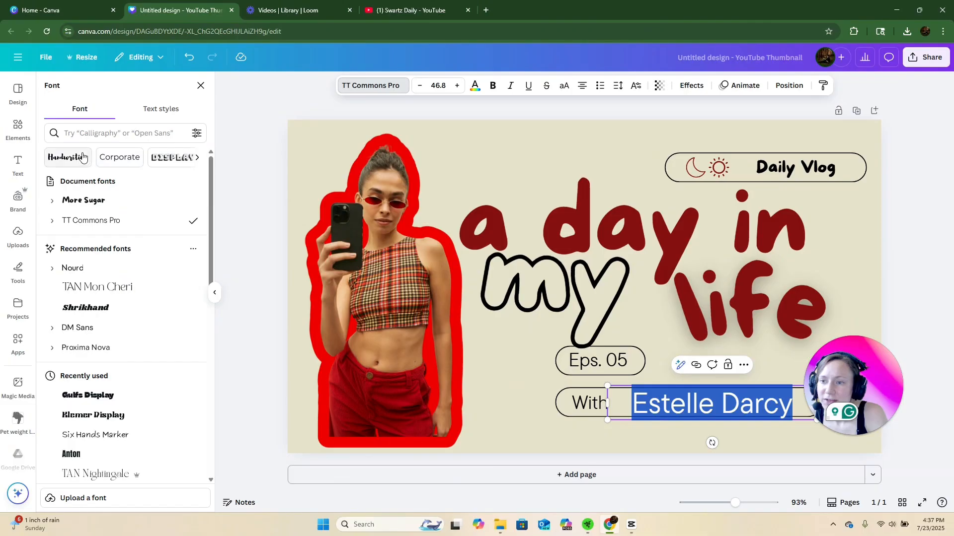
click(83, 158)
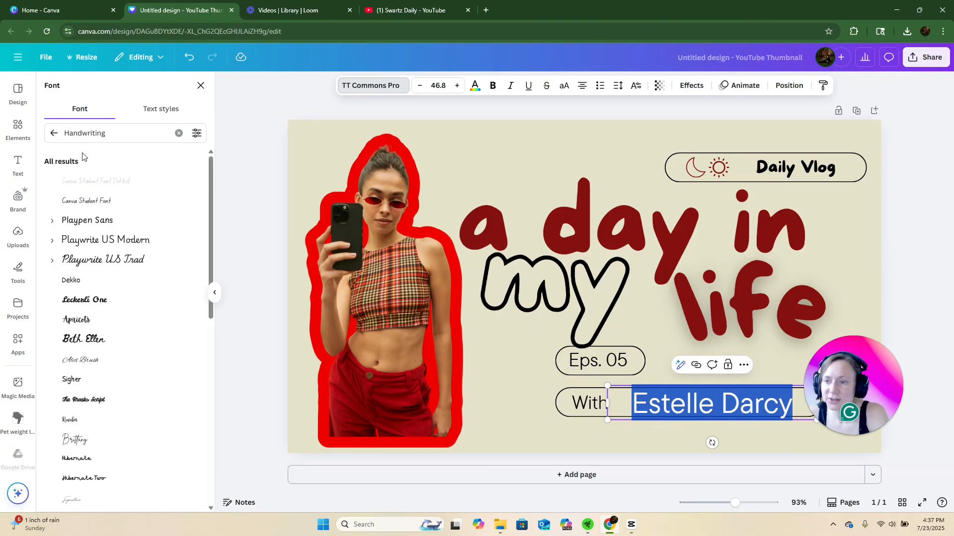
click(85, 361)
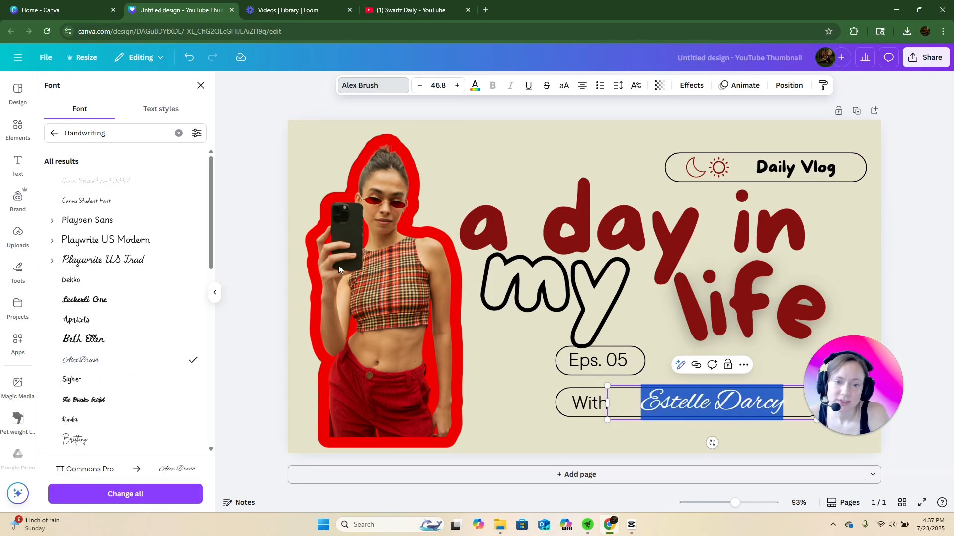
click(200, 86)
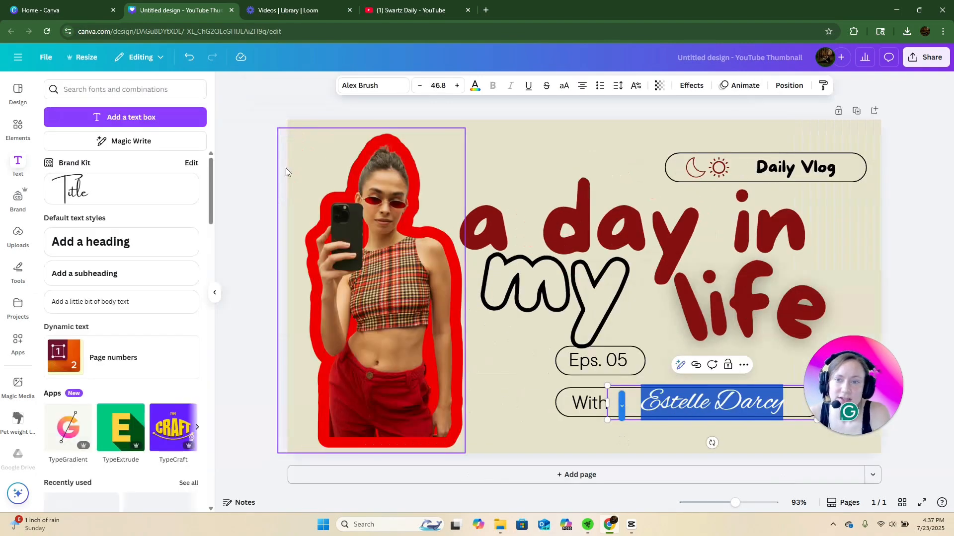
Search the elements for "scribble" and show only the graphics
click(18, 130)
click(123, 92)
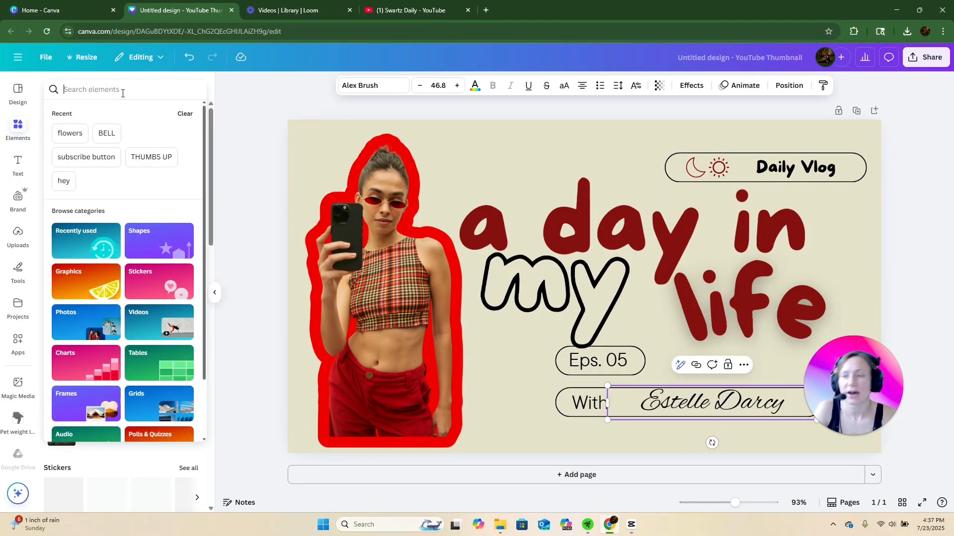
text(scribb)
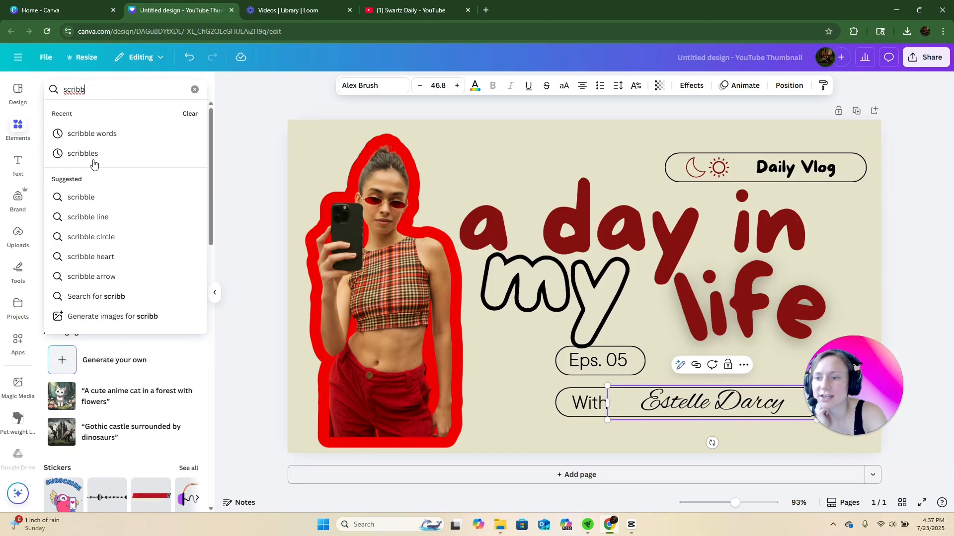
click(87, 199)
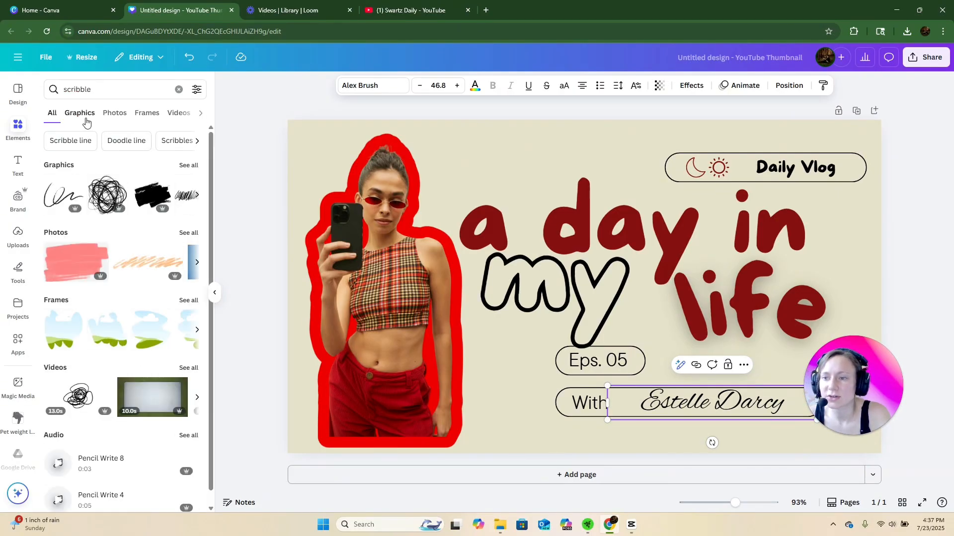
click(85, 122)
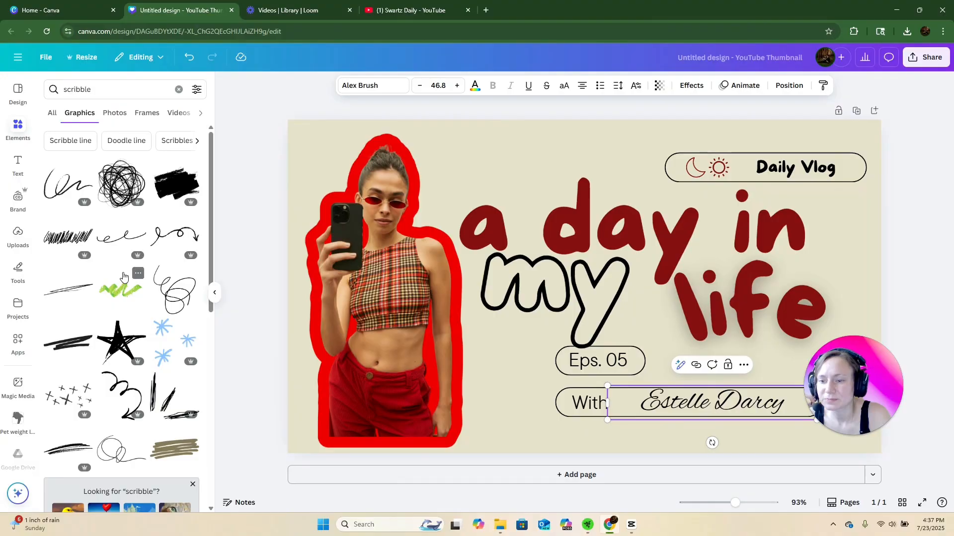
Add the scribbled star graphic to the right of the woman's head at a small size and colour it black
click(119, 350)
drag(655, 274, 463, 169)
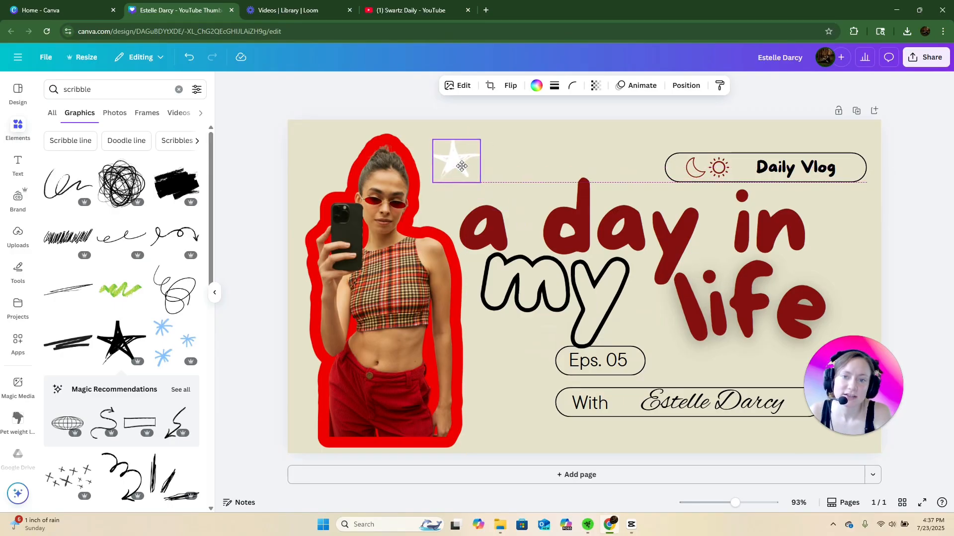
click(536, 86)
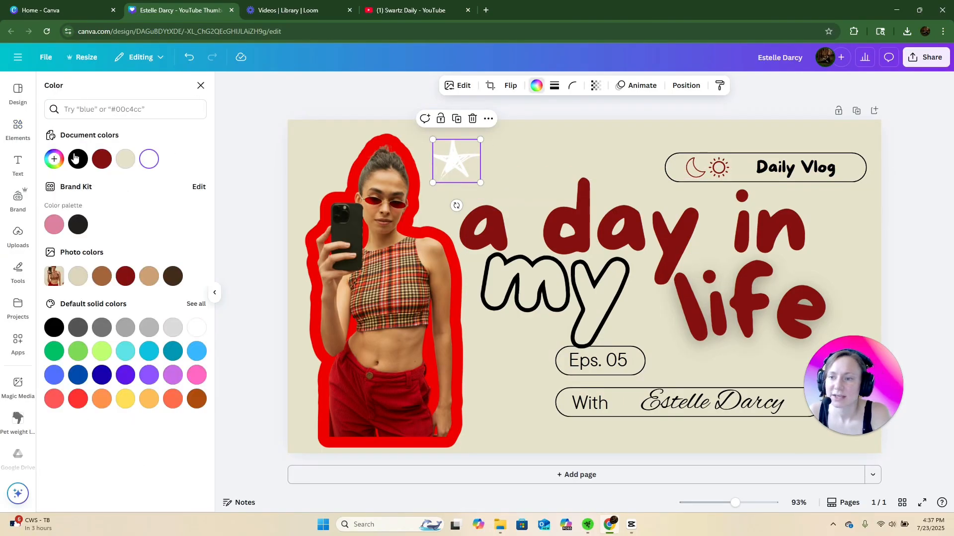
click(78, 159)
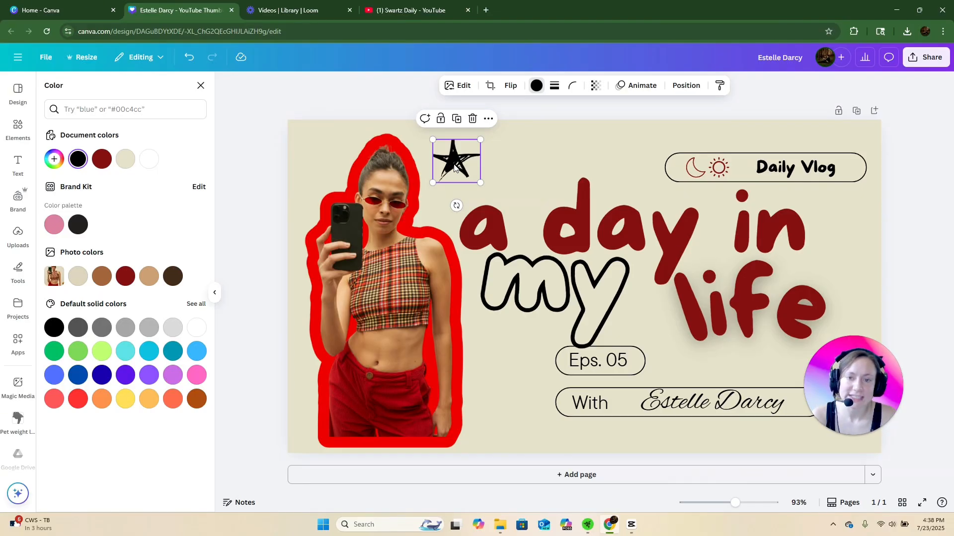
Duplicate the black star, place the copy to the left of the woman's head and make it slightly smaller
key(ctrl+d)
drag(458, 170, 314, 169)
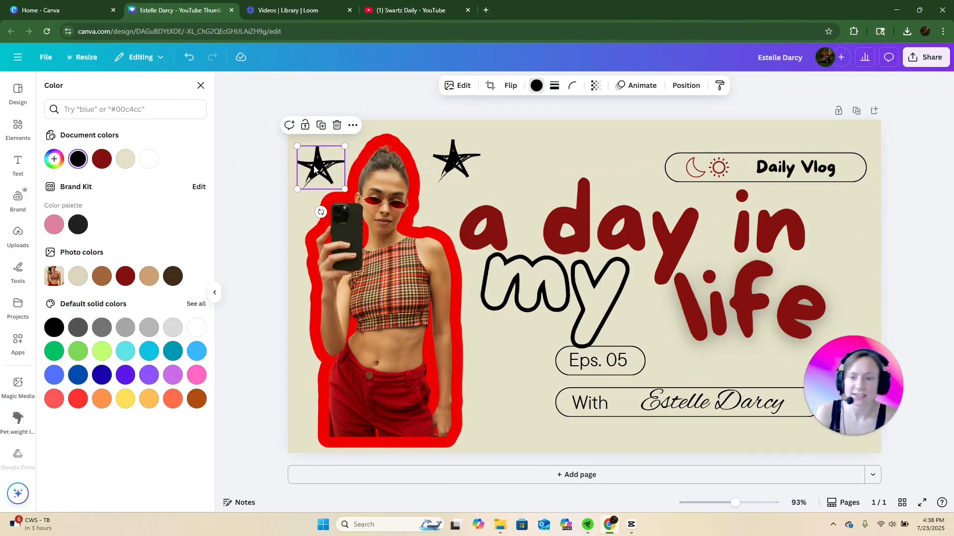
drag(297, 148, 310, 158)
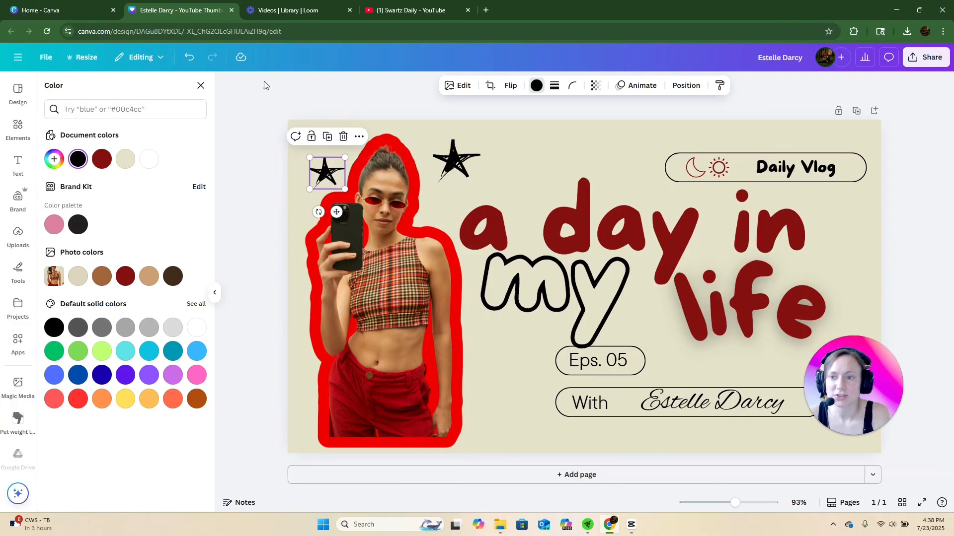
Find the three-star scribble among the "scribble" graphics and add it at a small size to the right of "a day in"
click(19, 129)
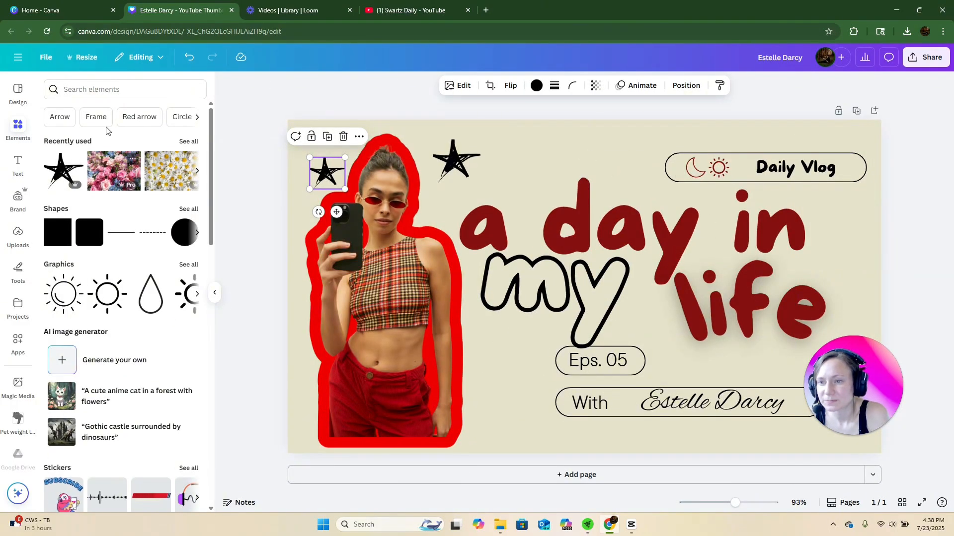
click(94, 90)
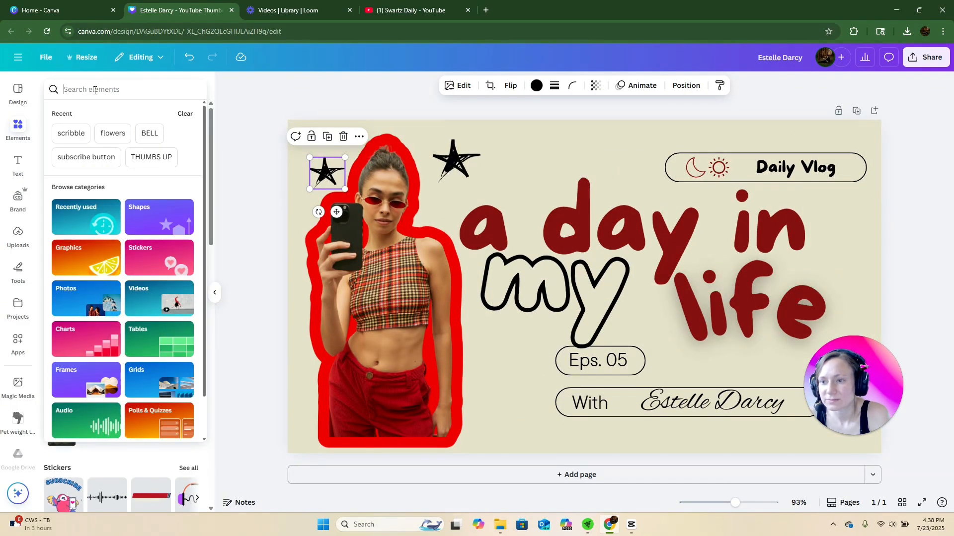
click(74, 134)
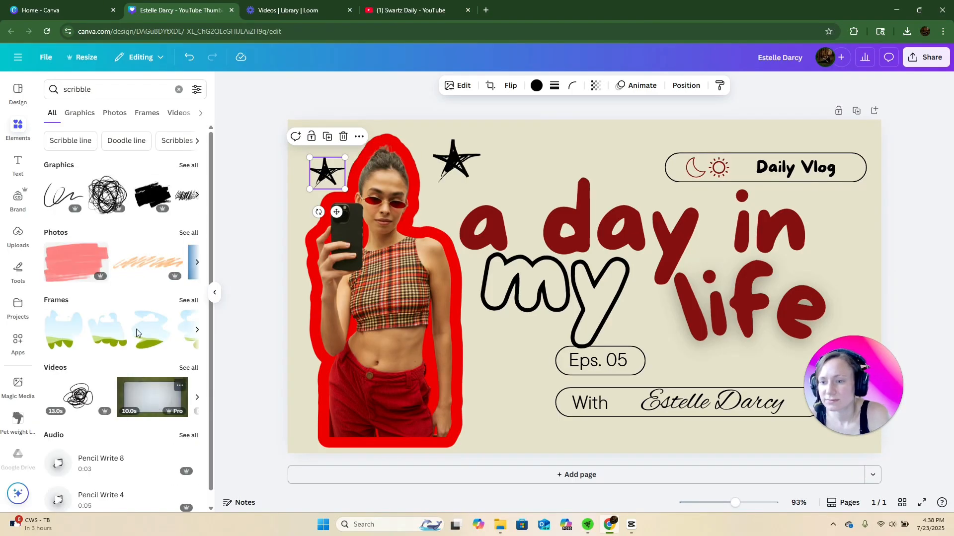
click(187, 166)
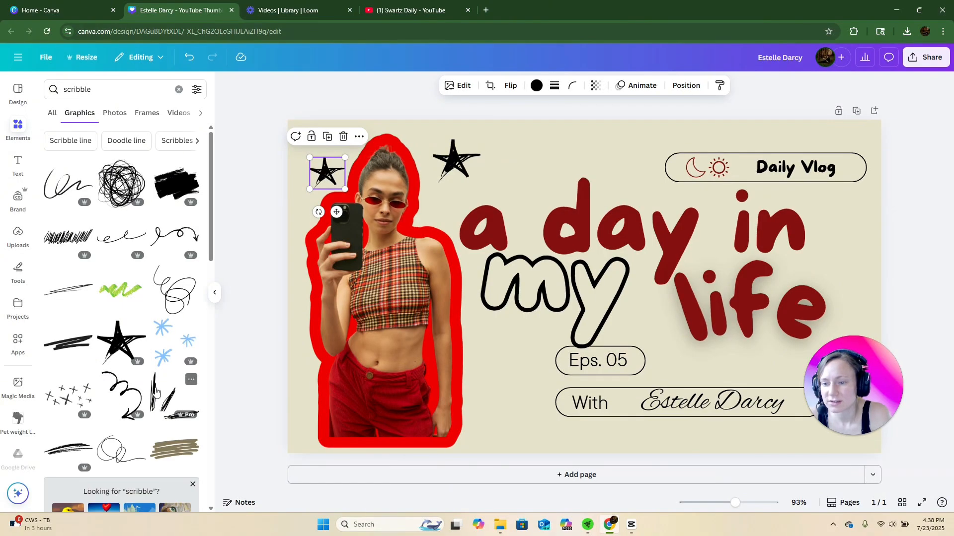
scroll(155, 391, down, 15)
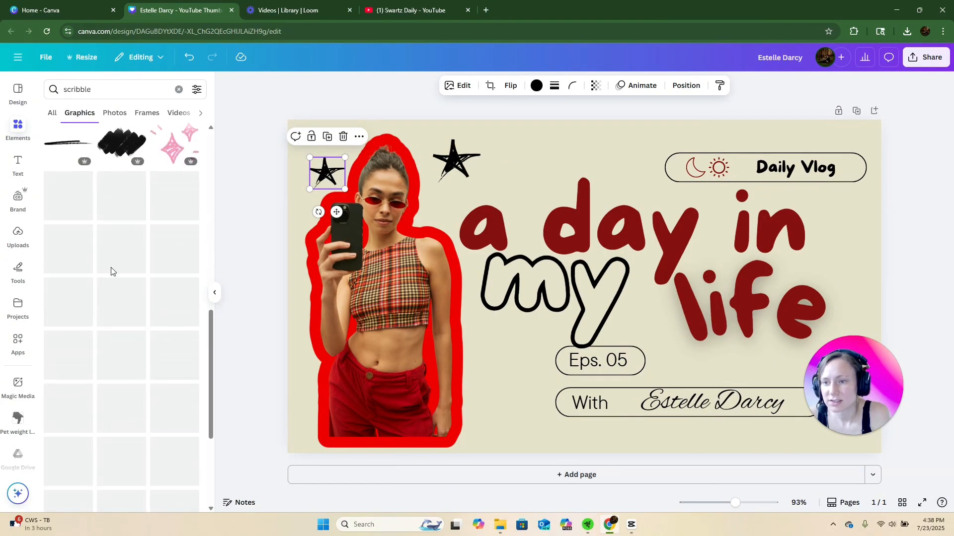
scroll(111, 268, down, 5)
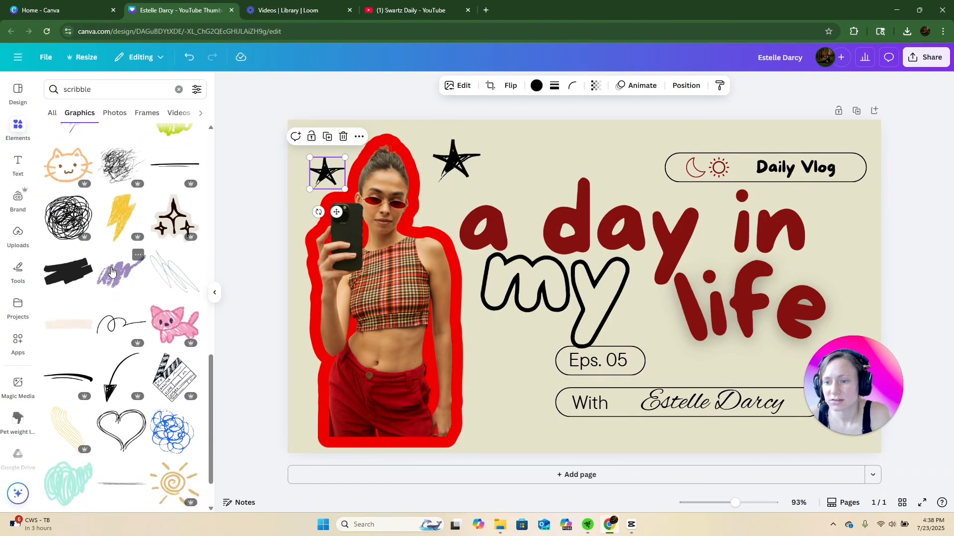
scroll(112, 271, down, 2)
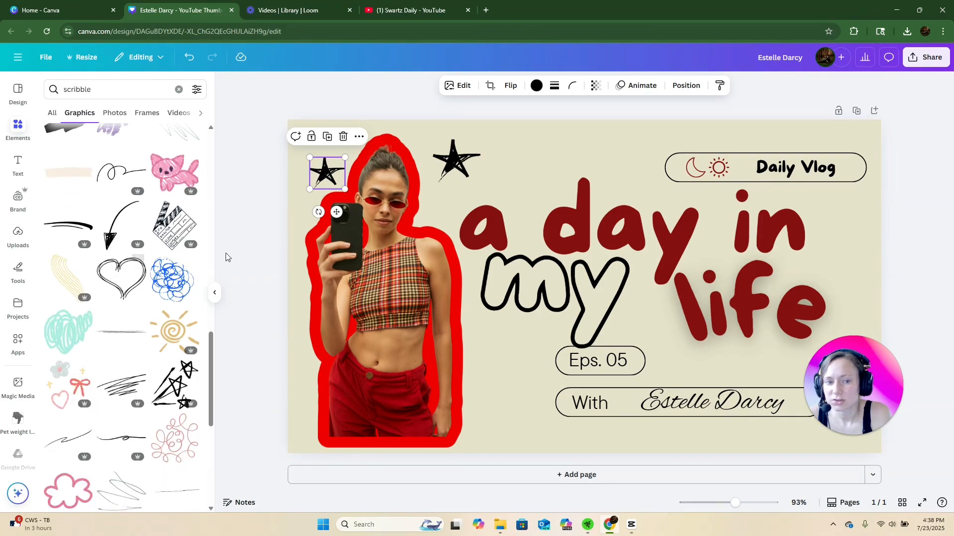
click(174, 383)
drag(649, 220, 585, 287)
mouse_move(559, 329)
mouse_down()
mouse_move(802, 243)
mouse_move(887, 241)
mouse_up()
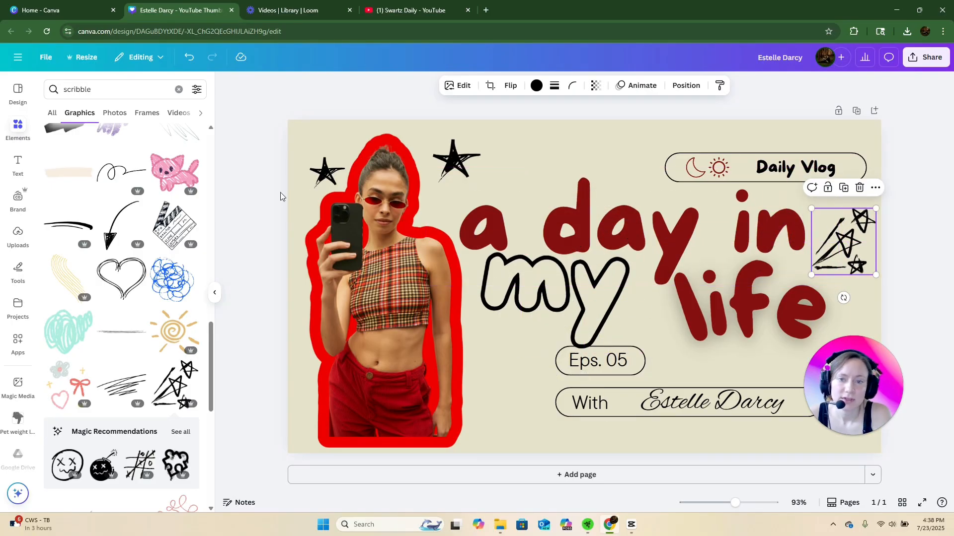
Search the graphics for "hey" and add the black handwritten "hey!" above the left star, scaled down to a small size
click(56, 89)
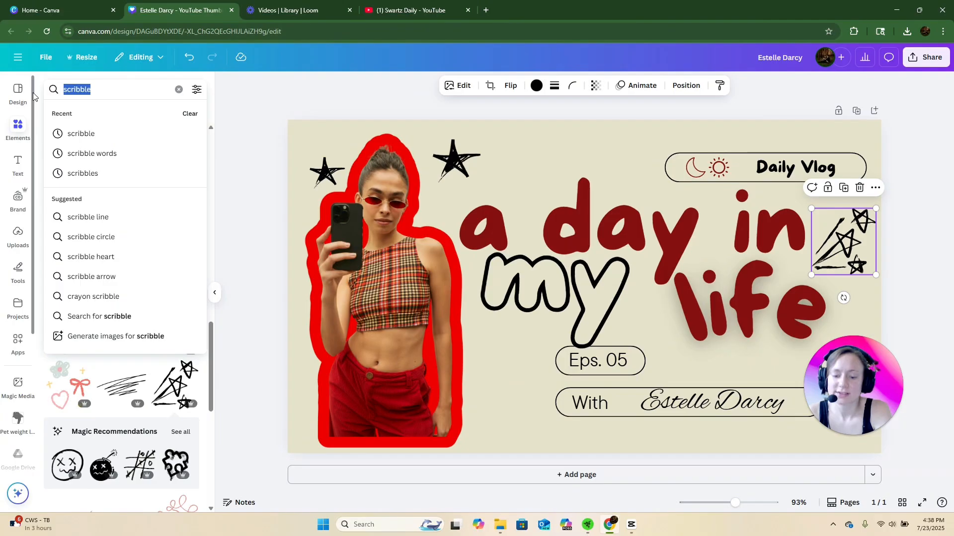
text(hey)
key(Return)
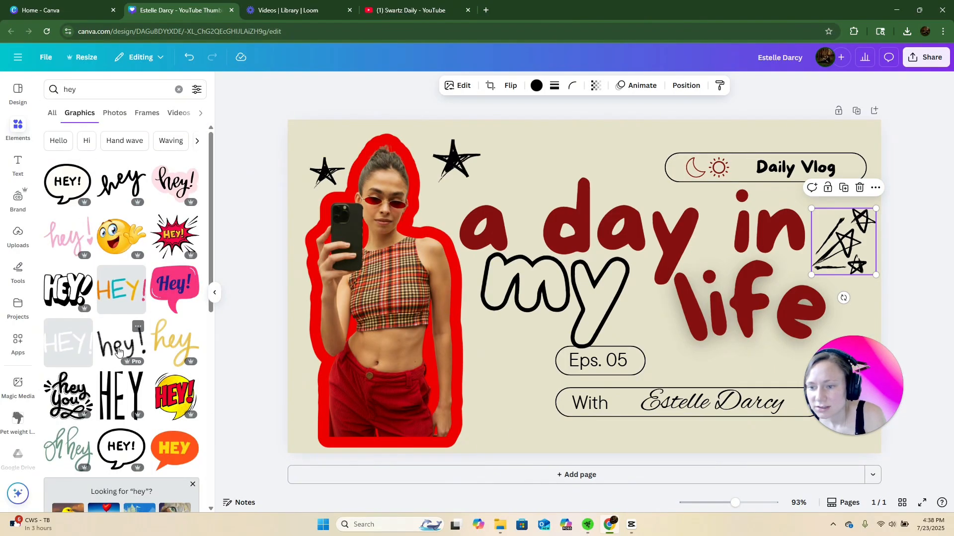
click(118, 352)
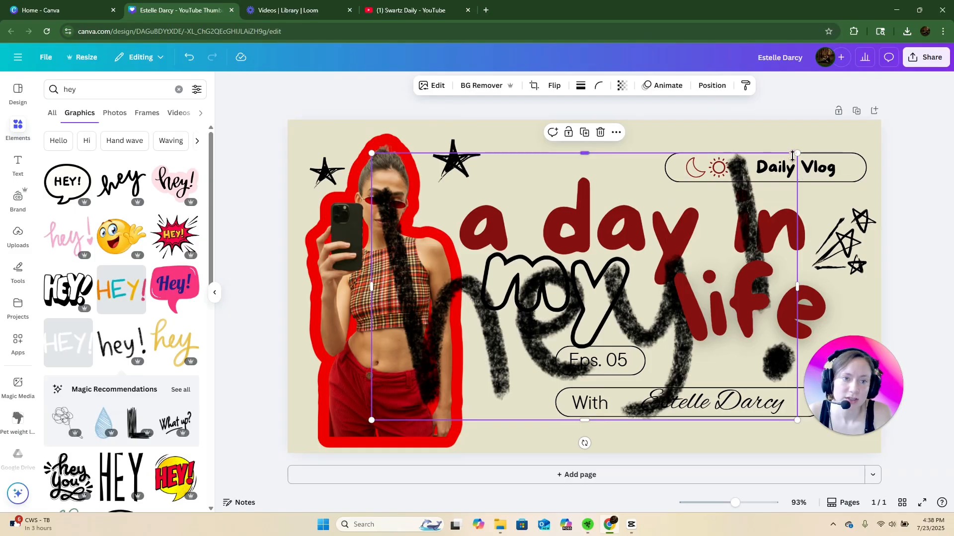
drag(799, 155, 340, 130)
Find the bold black "Hey!" lettering among the "hey" graphics and place it scaled down above "a day in", beside the larger star
scroll(175, 341, down, 5)
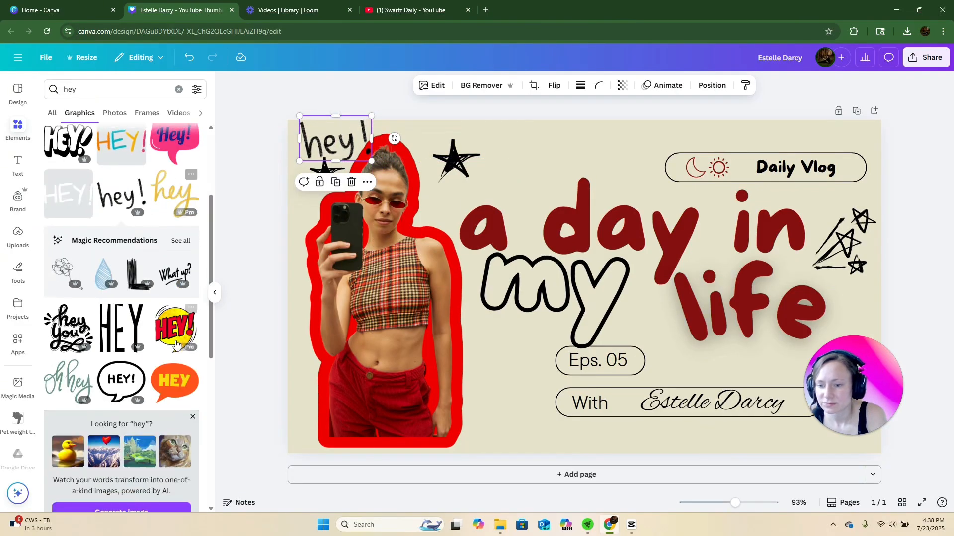
scroll(174, 340, down, 10)
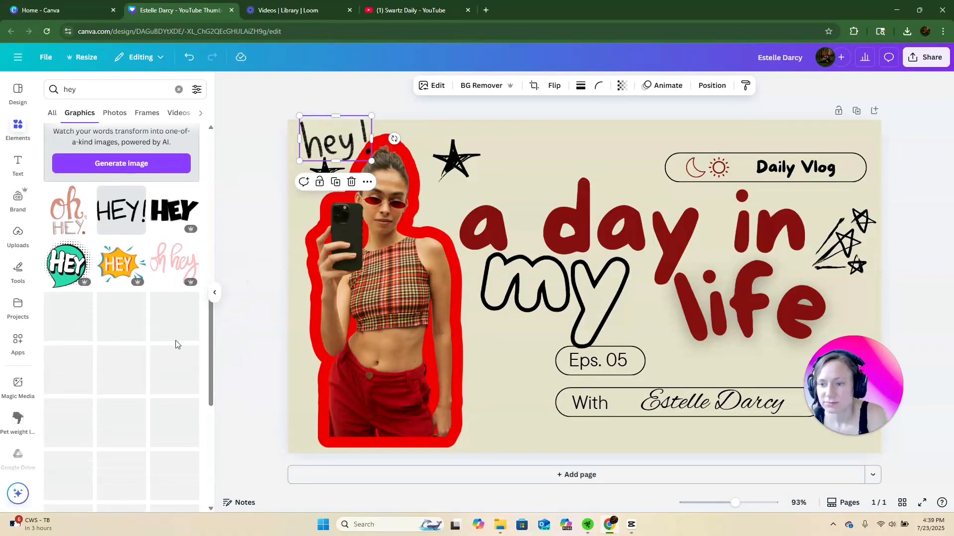
scroll(175, 340, down, 1)
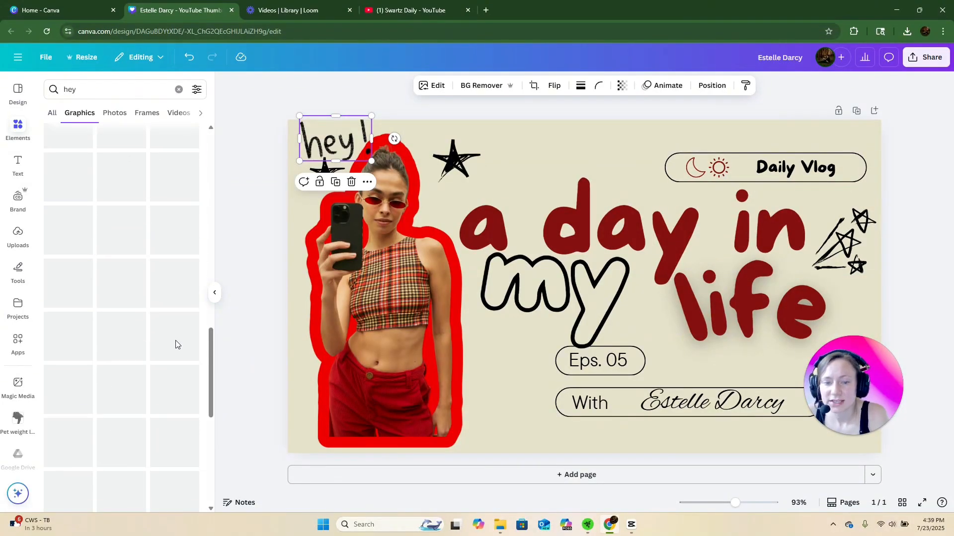
scroll(175, 341, up, 15)
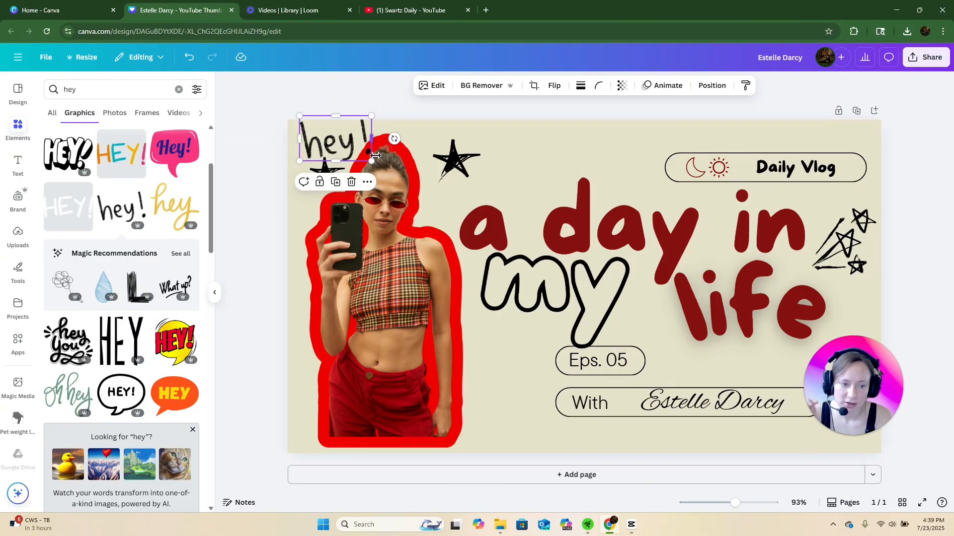
scroll(140, 294, down, 5)
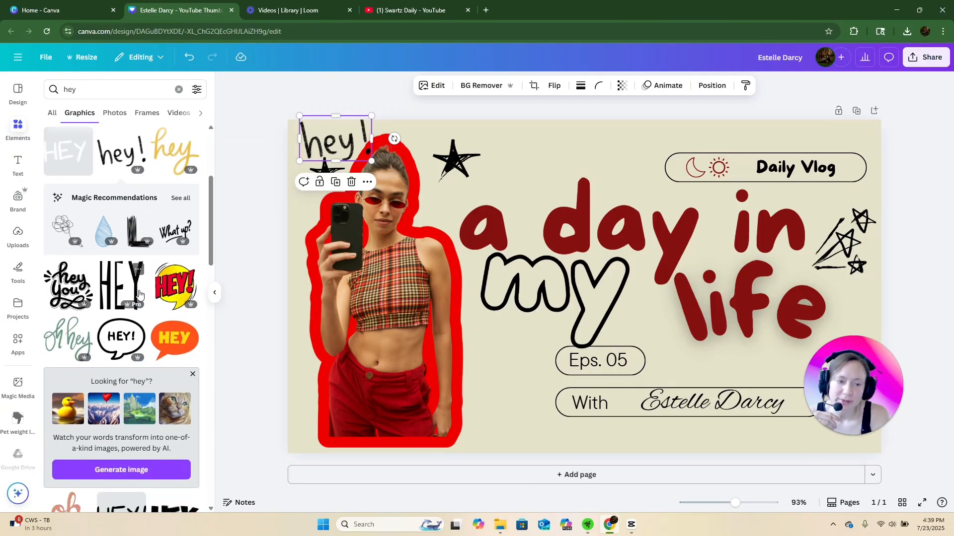
scroll(140, 295, down, 4)
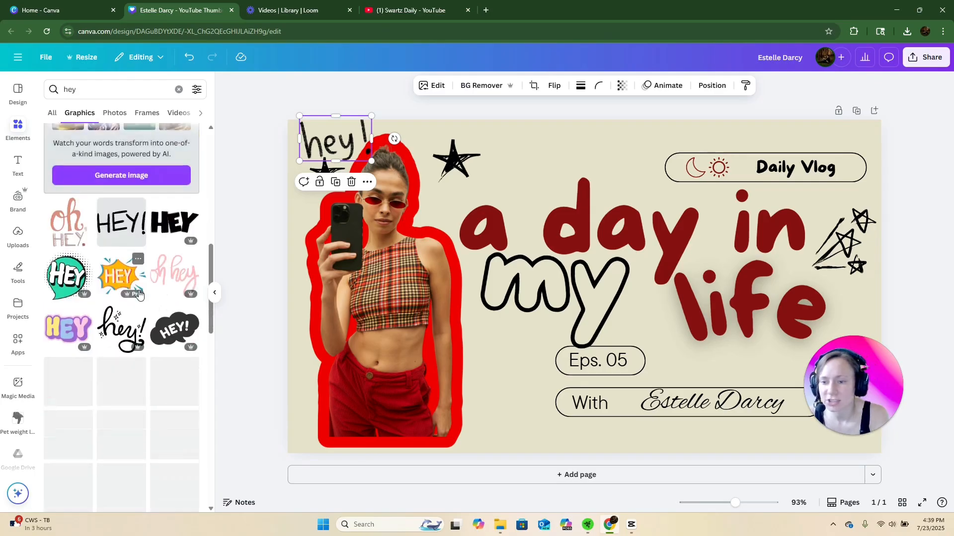
scroll(139, 295, down, 1)
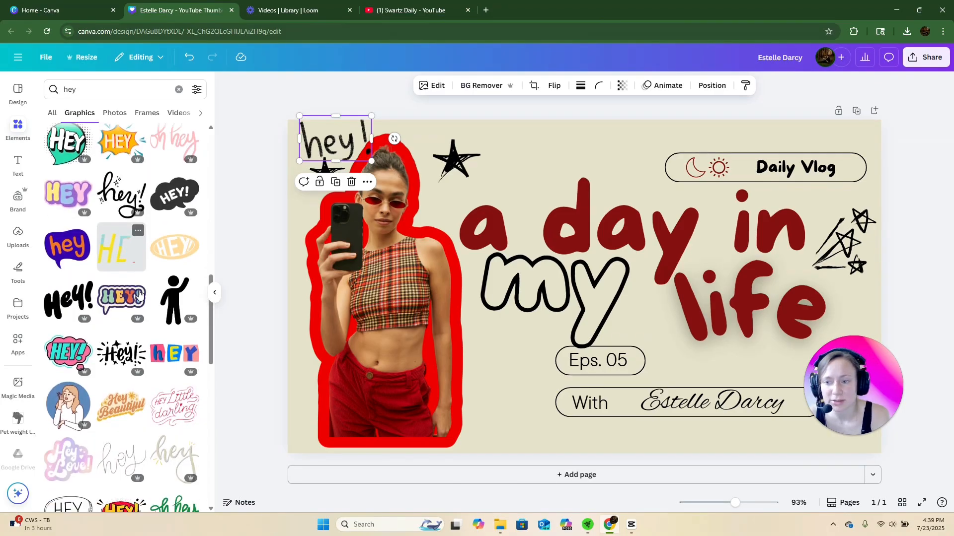
click(77, 305)
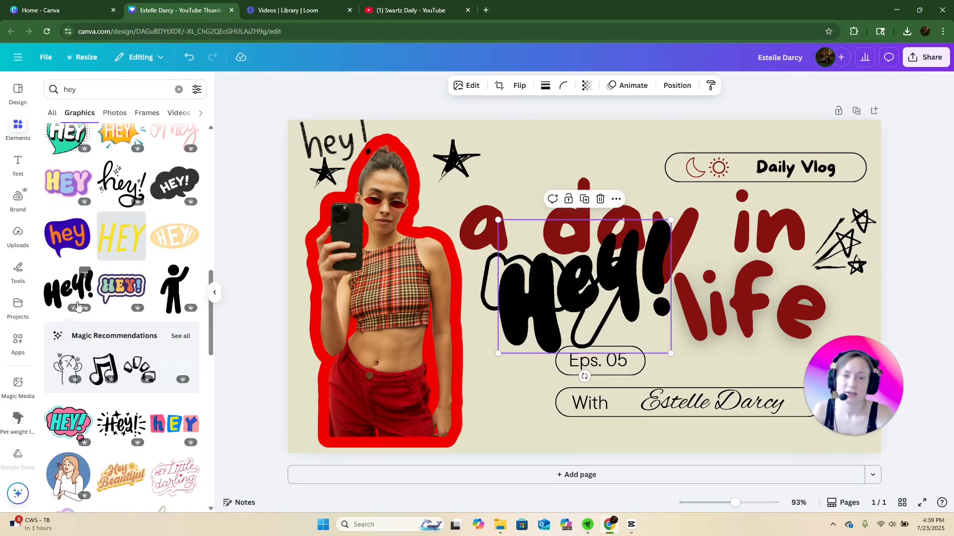
drag(594, 292, 575, 177)
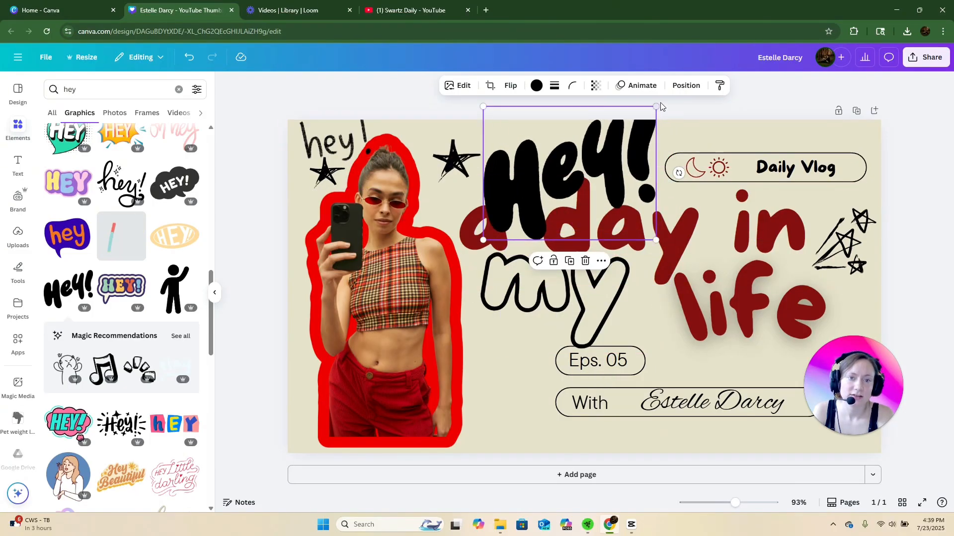
drag(629, 130, 572, 122)
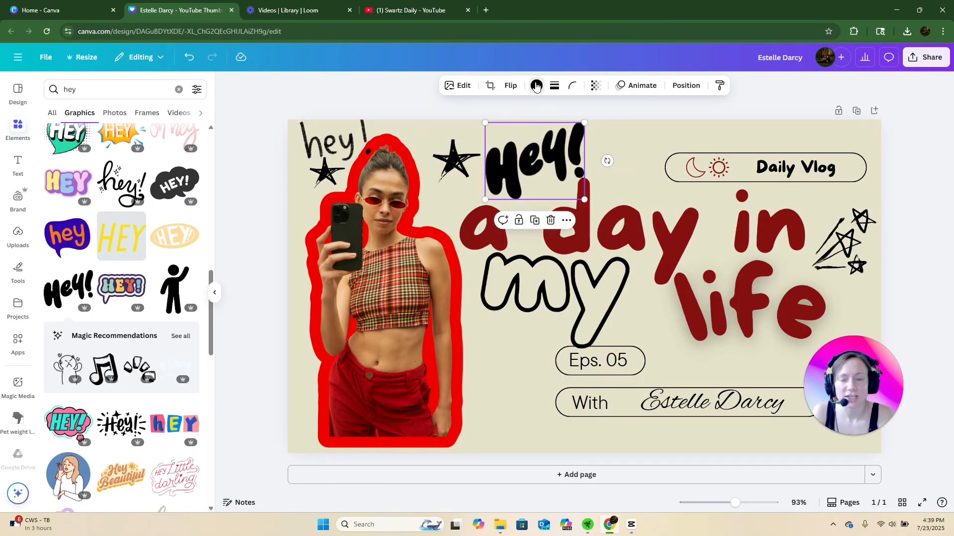
Colour the bold "Hey!" dark red and nudge it up slightly, and delete the thin handwritten "hey!" above the left star
click(536, 86)
click(125, 276)
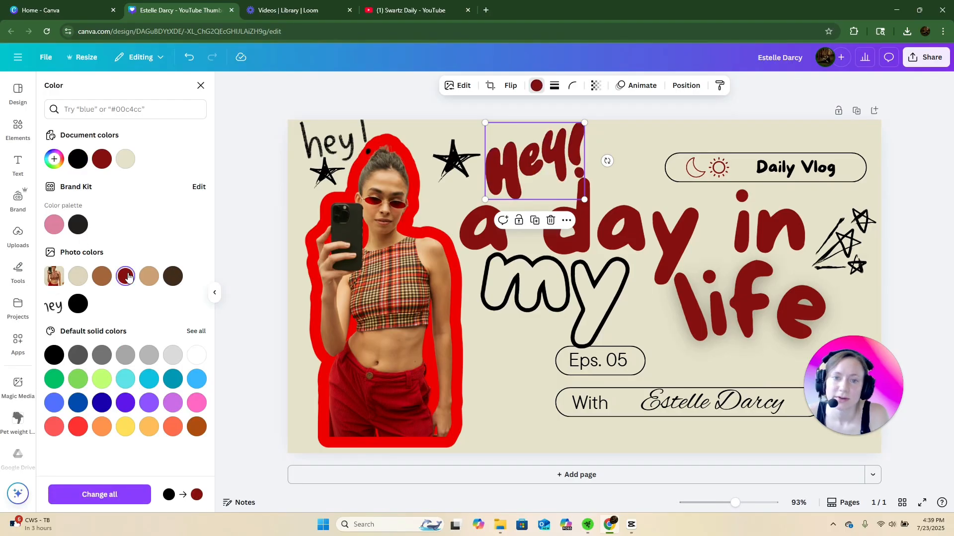
click(341, 149)
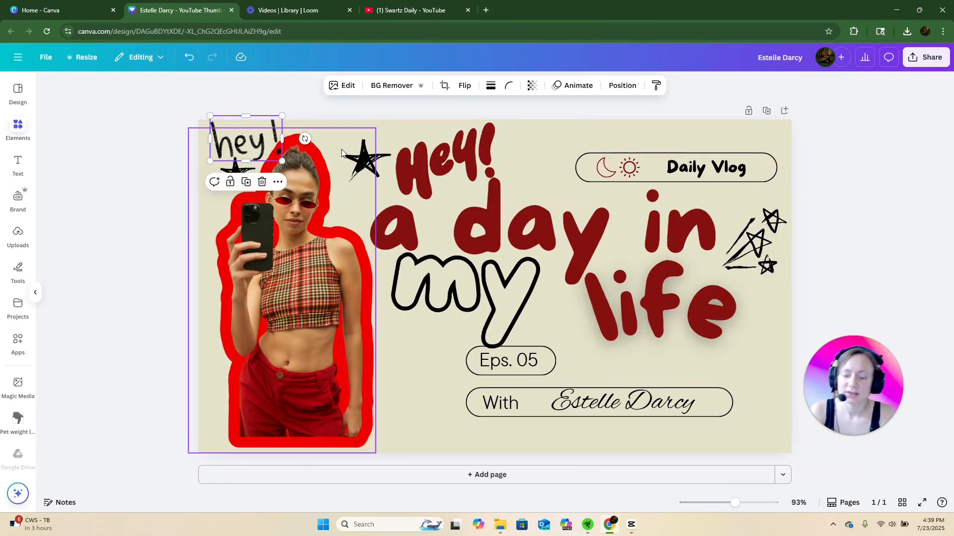
key(Delete)
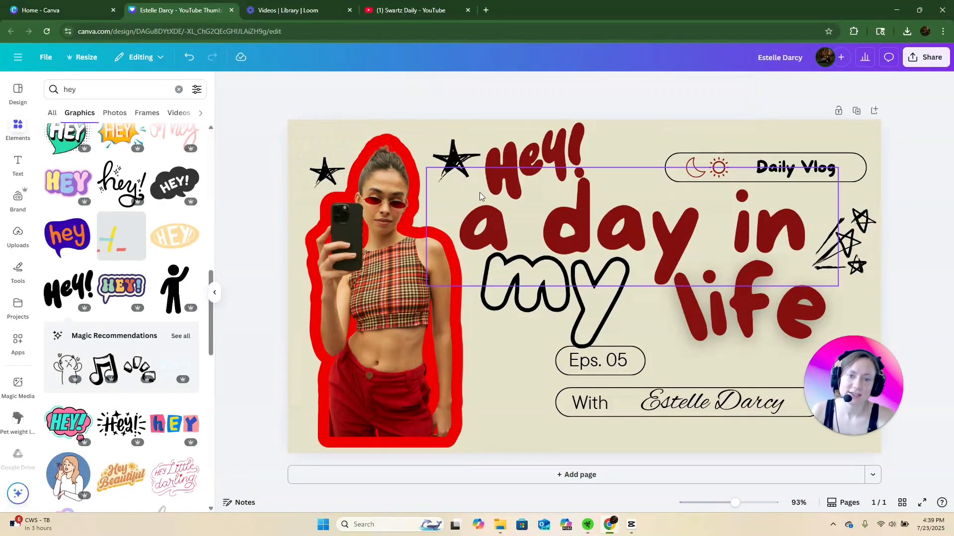
mouse_move(532, 158)
mouse_down()
mouse_move(303, 132)
mouse_move(561, 151)
mouse_move(531, 150)
mouse_up()
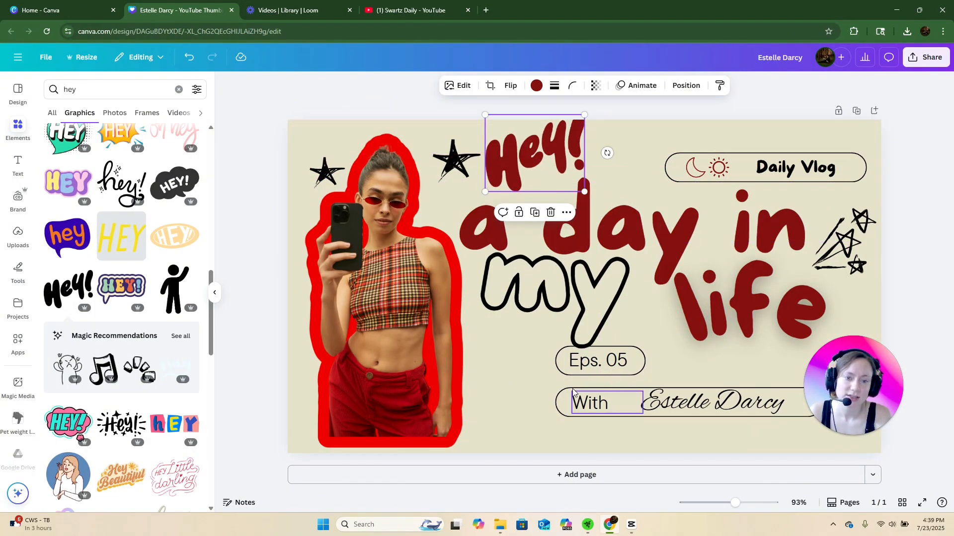
Delete the "Eps. 05" text and its rounded outline, and shift the word "With" closer to the name beside it
click(591, 368)
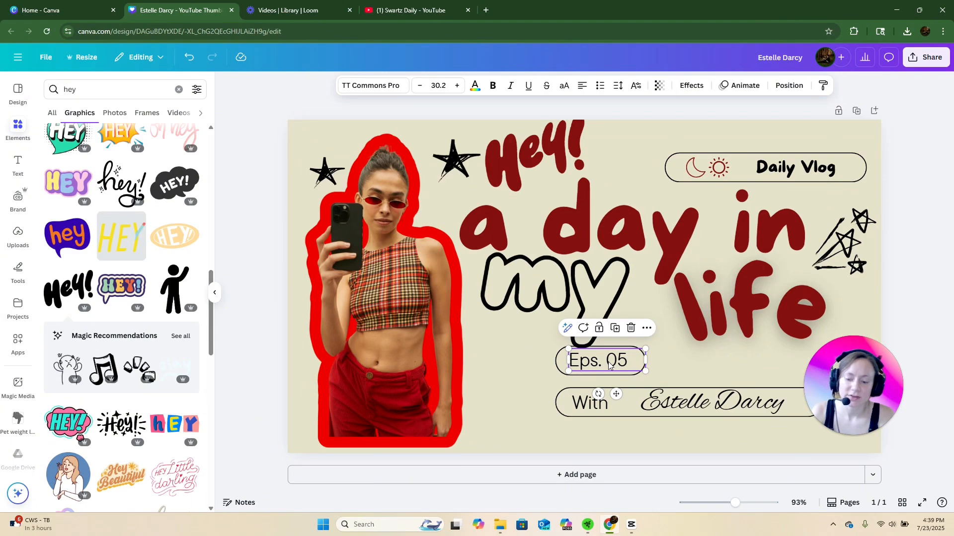
key(Delete)
click(593, 368)
key(Delete)
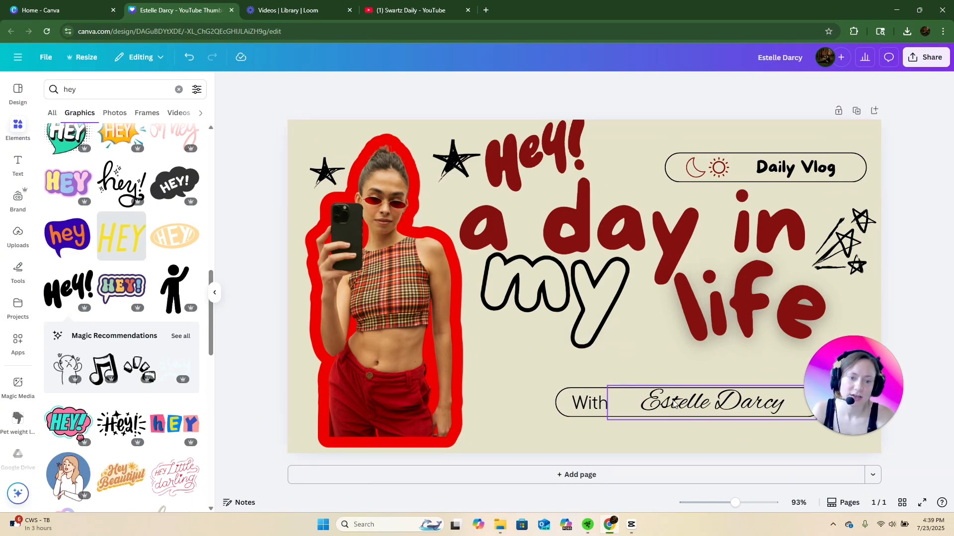
drag(590, 406, 607, 406)
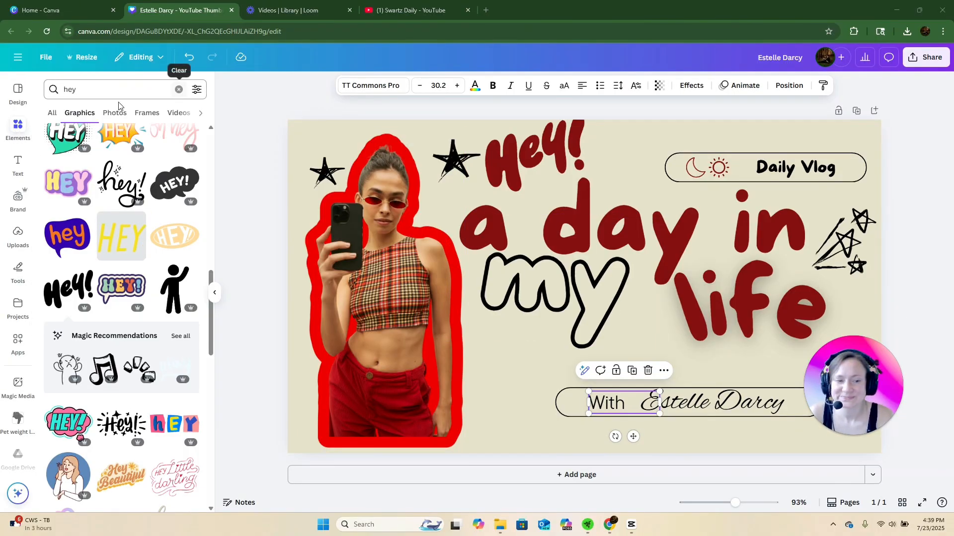
Search the photos for "cafe background" and set the blurred cafe interior with the light wooden tabletop as the page background
click(135, 89)
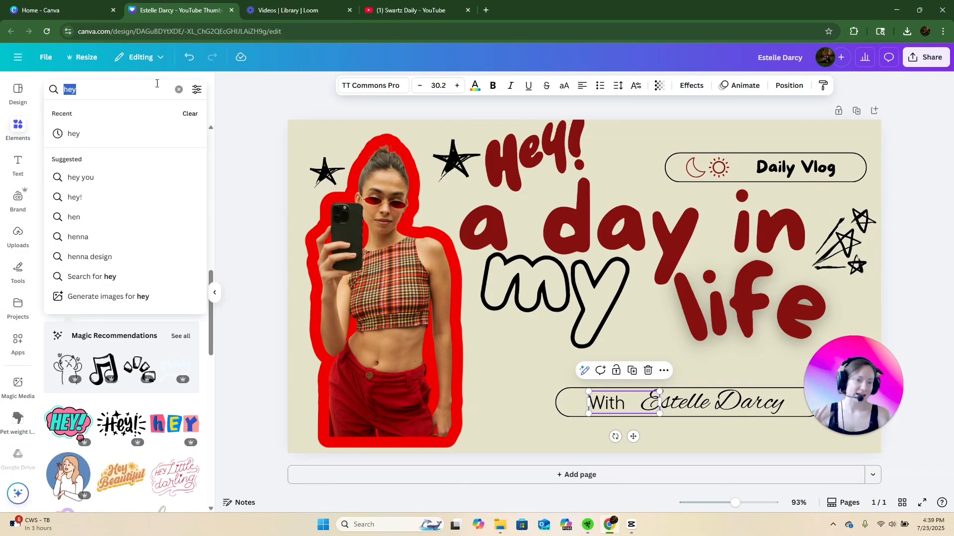
text(cafe)
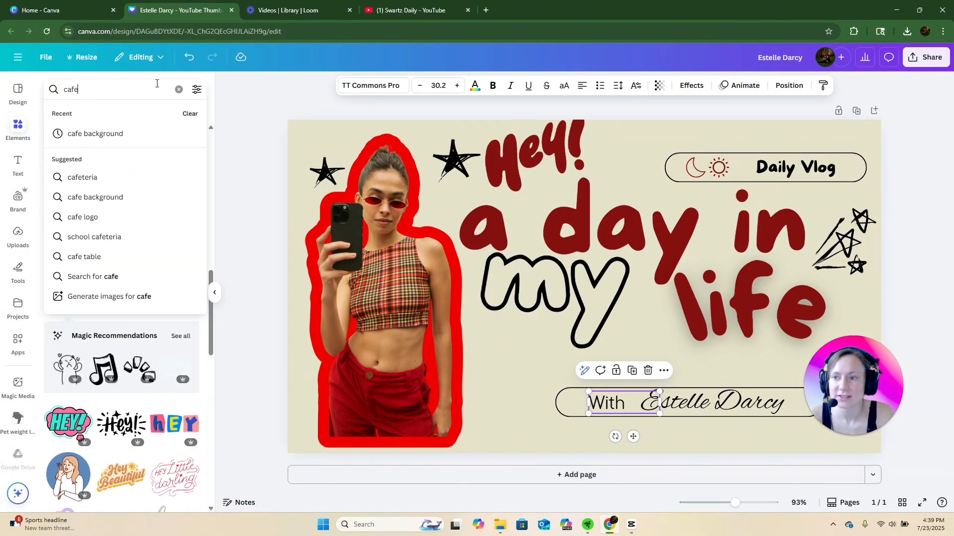
click(104, 132)
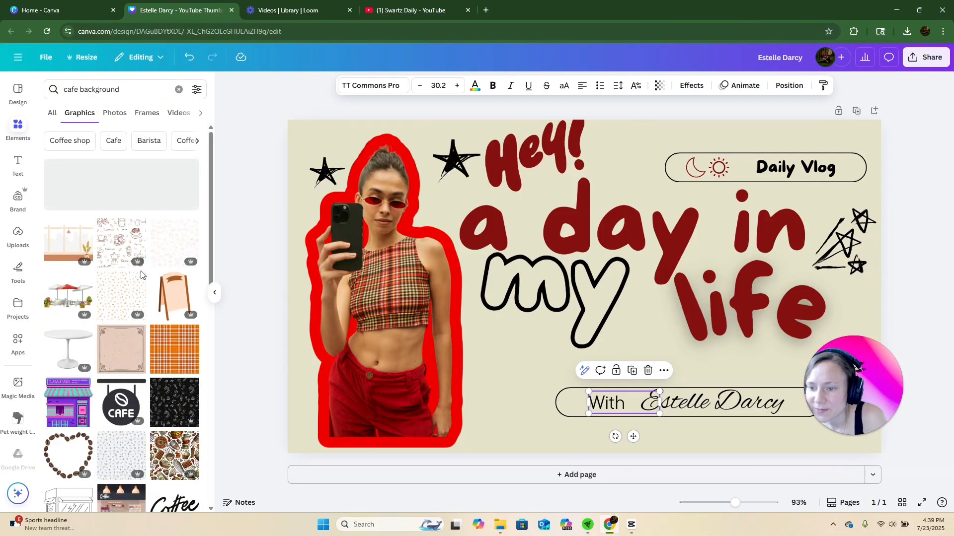
scroll(141, 258, down, 3)
click(115, 113)
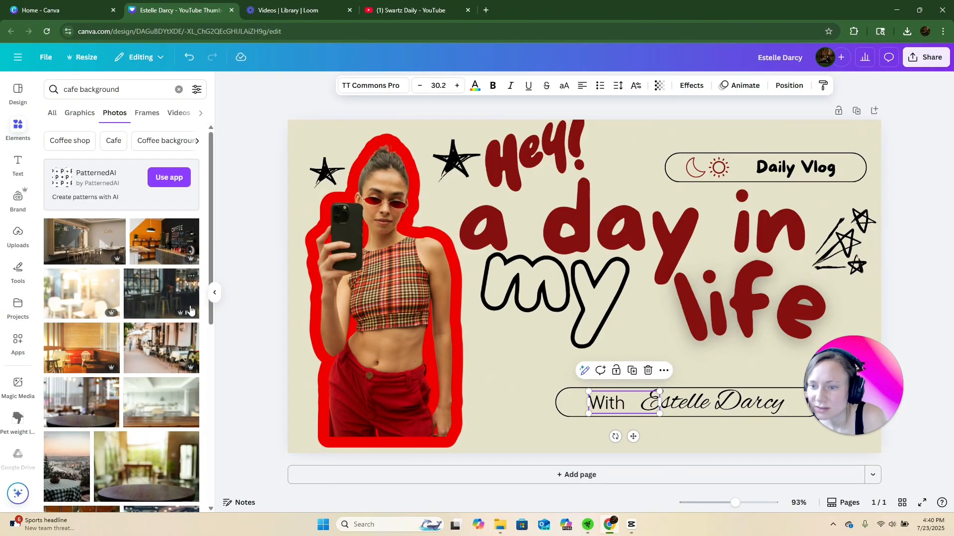
scroll(169, 322, down, 5)
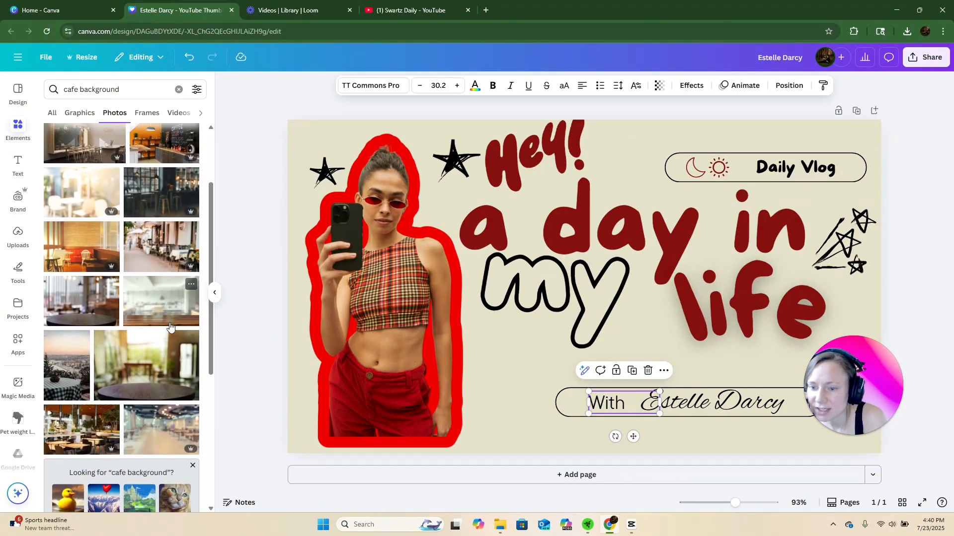
scroll(169, 322, down, 5)
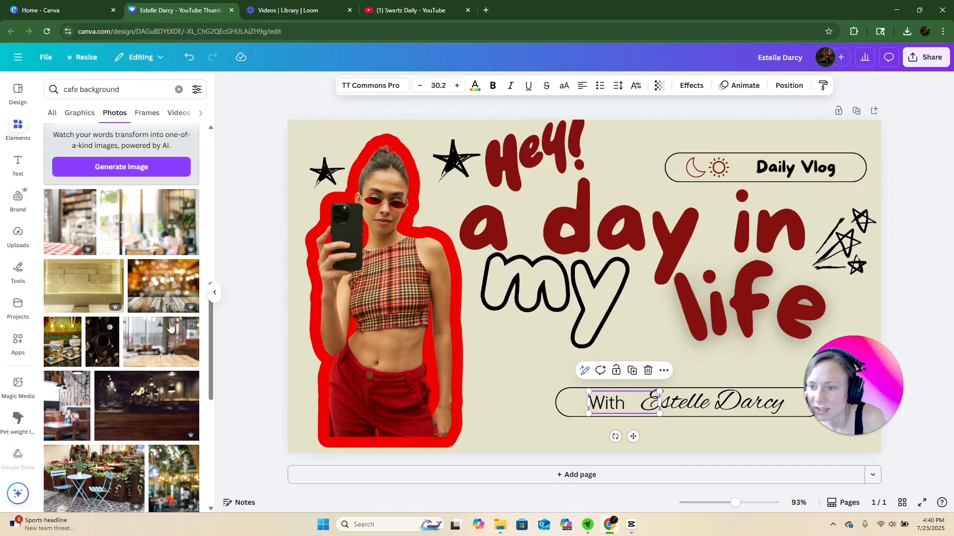
scroll(169, 327, down, 4)
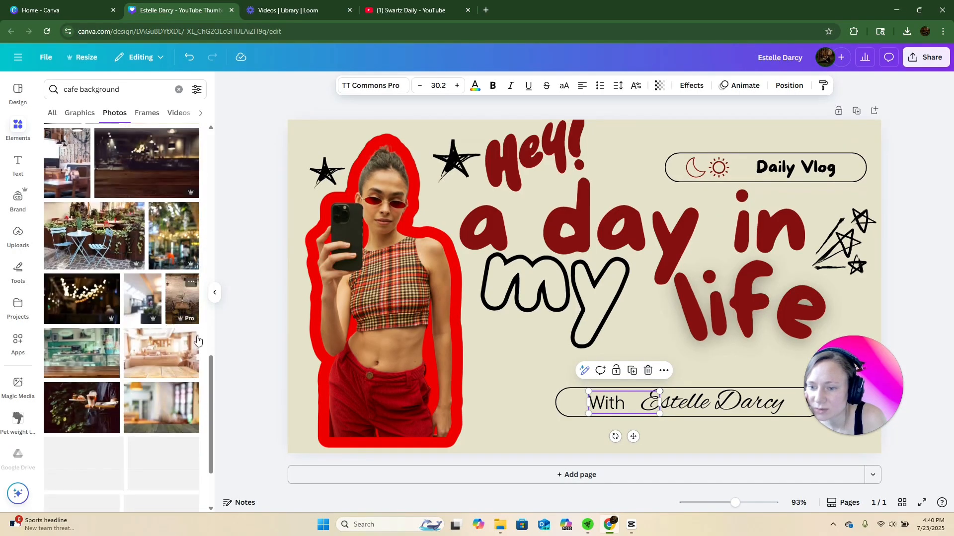
scroll(158, 383, down, 5)
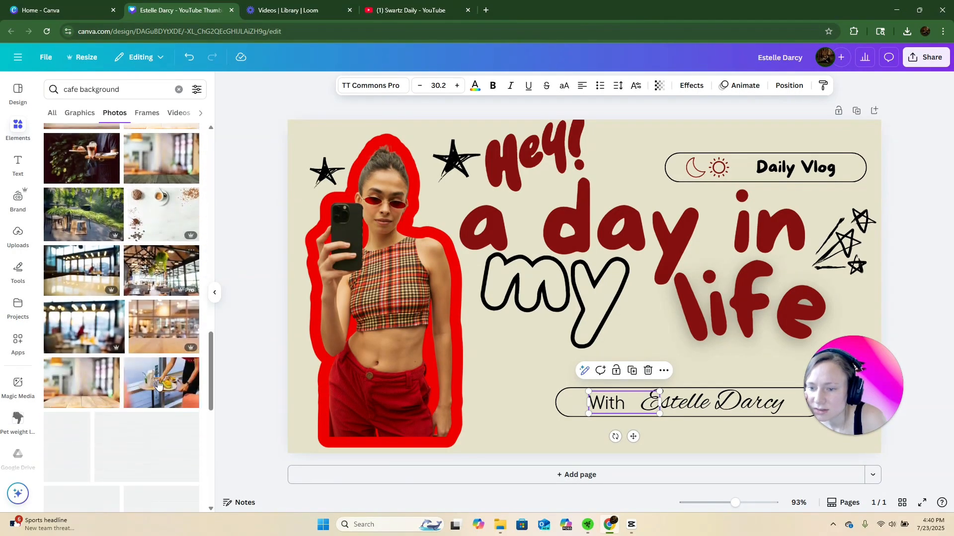
click(154, 323)
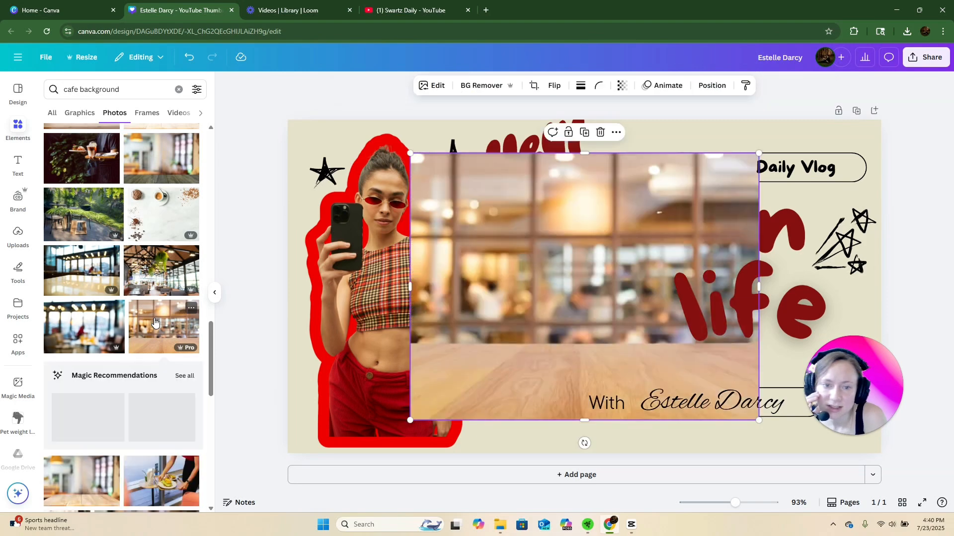
right_click(584, 276)
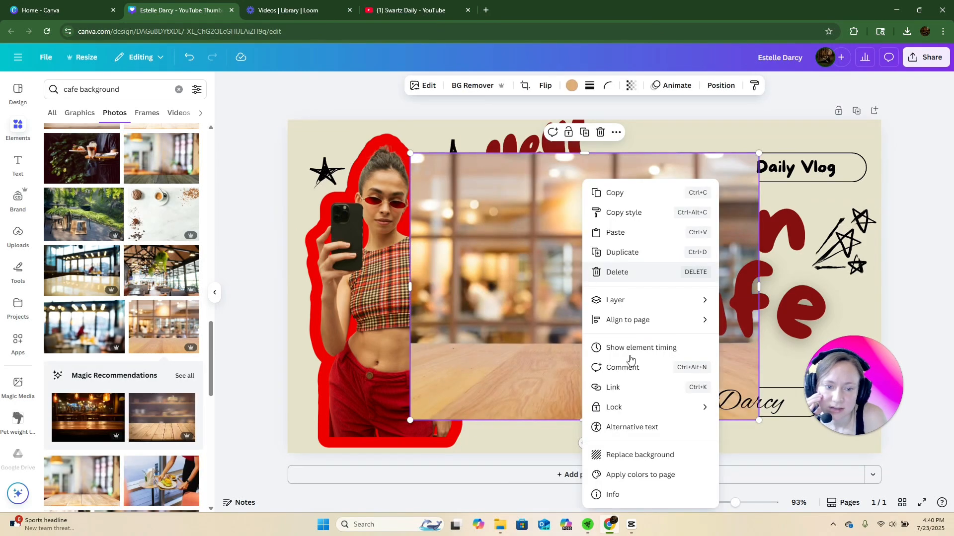
click(615, 456)
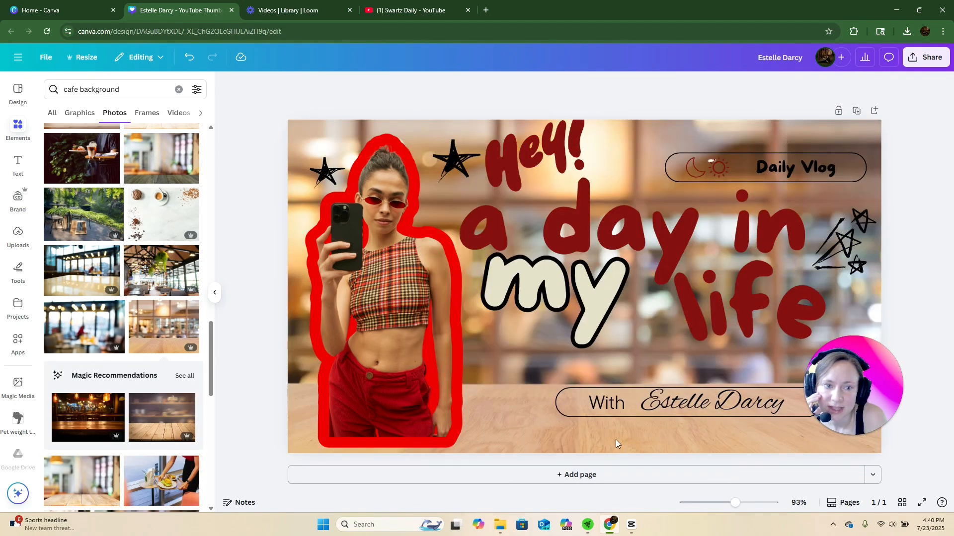
Replace the page's cafe photo background with solid black (#000000)
click(429, 125)
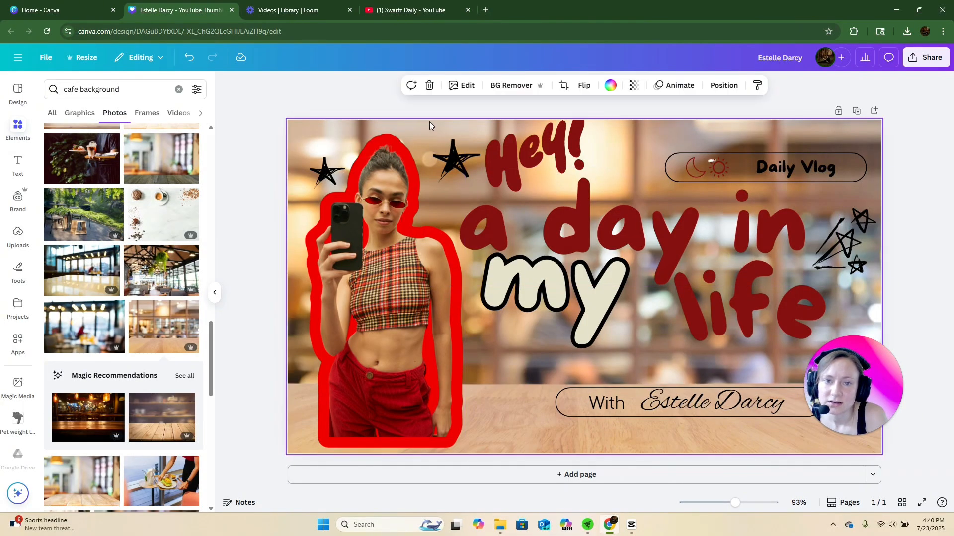
click(608, 86)
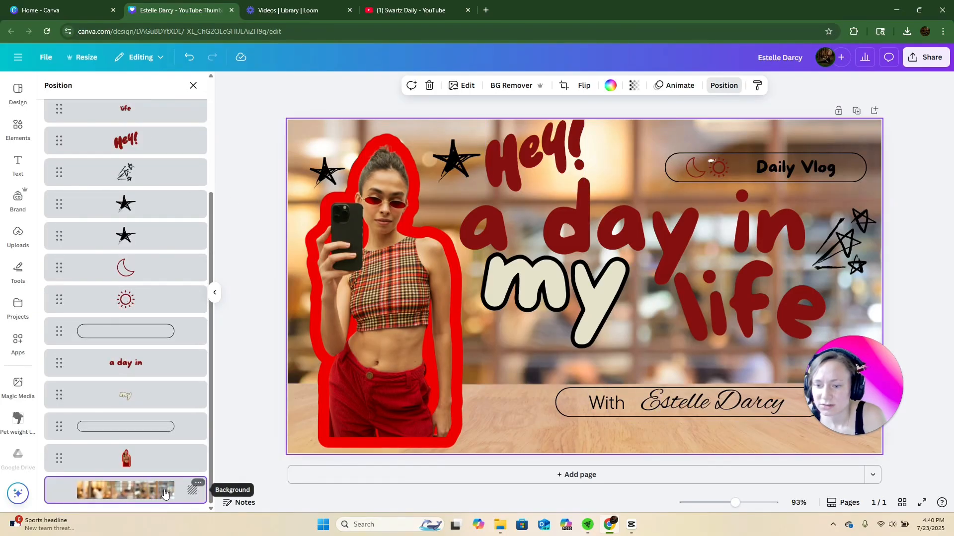
click(198, 488)
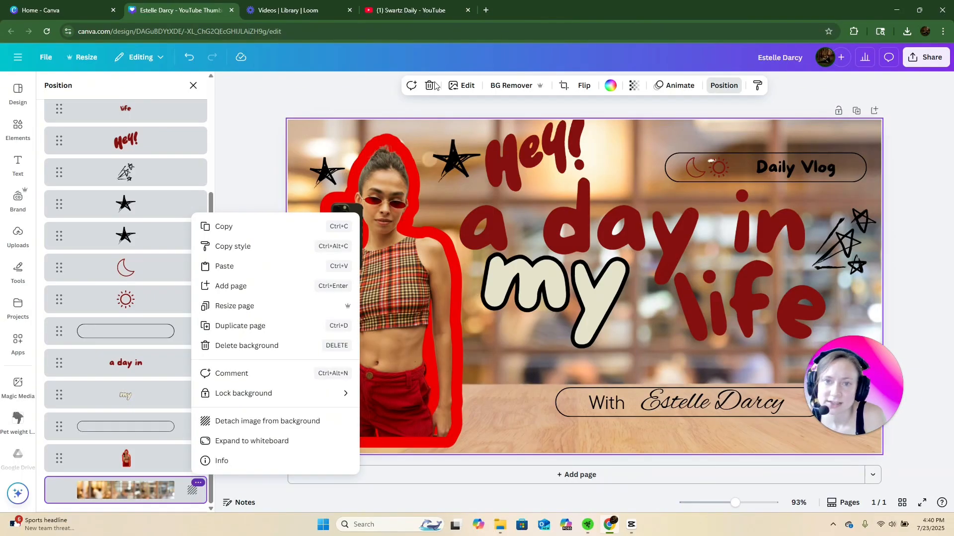
click(612, 87)
click(611, 86)
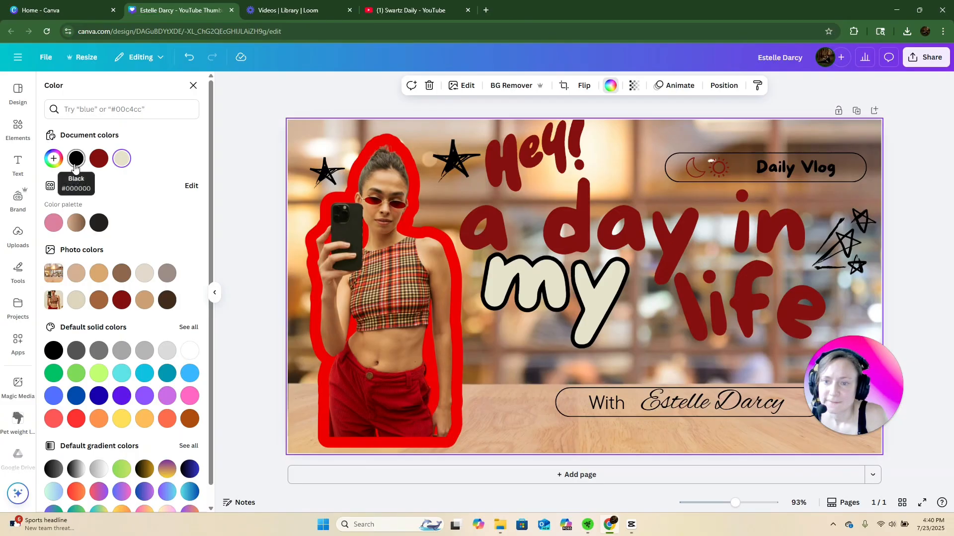
click(76, 159)
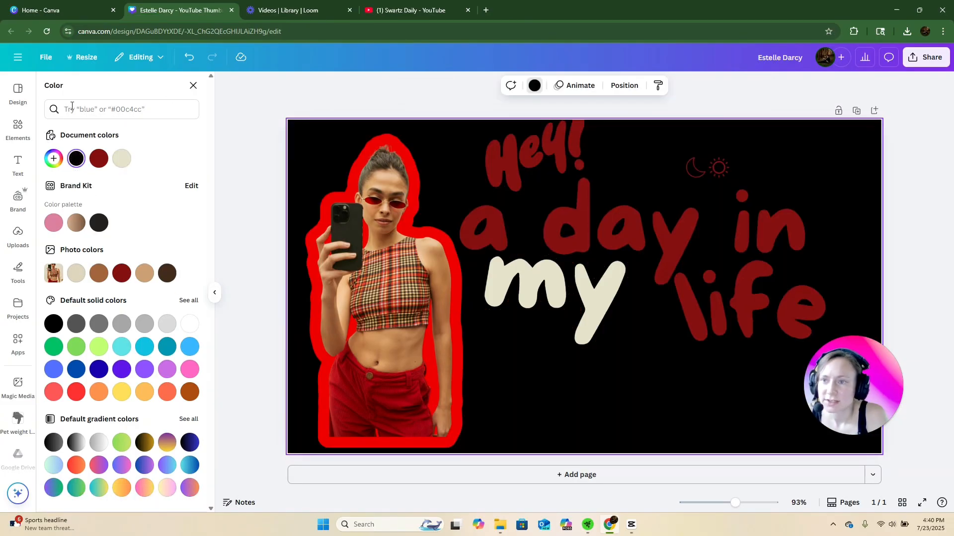
click(192, 86)
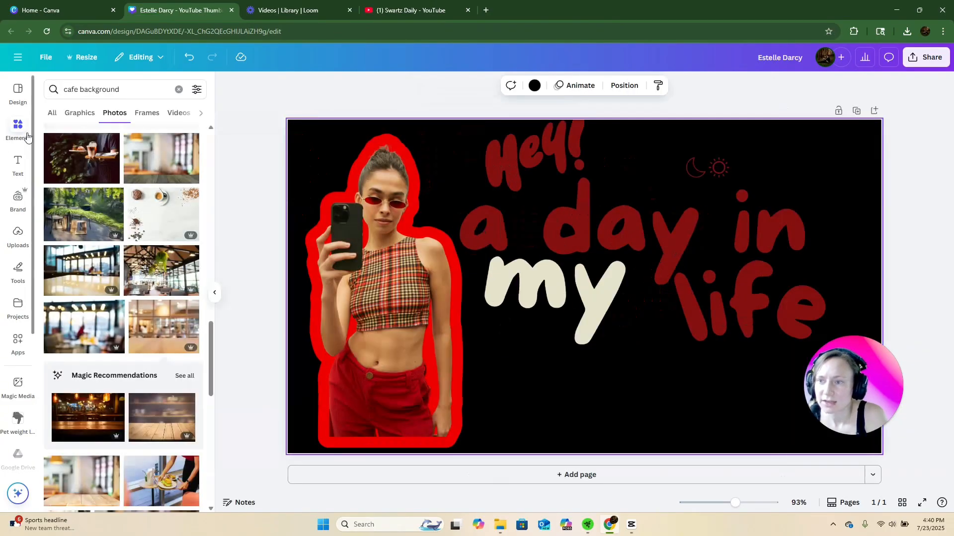
Add the blurred cafe photo with the light wooden tabletop and make it the page background in place of solid black
click(168, 325)
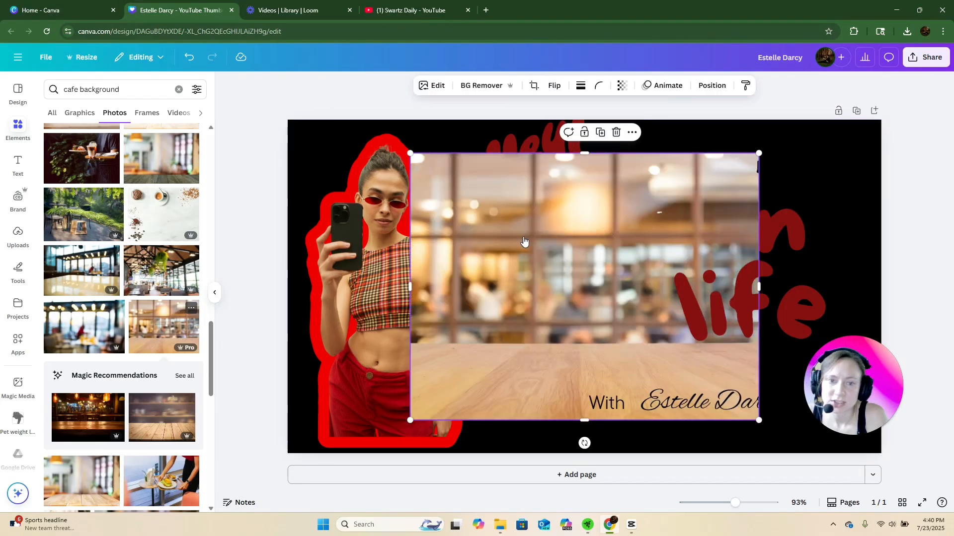
right_click(531, 240)
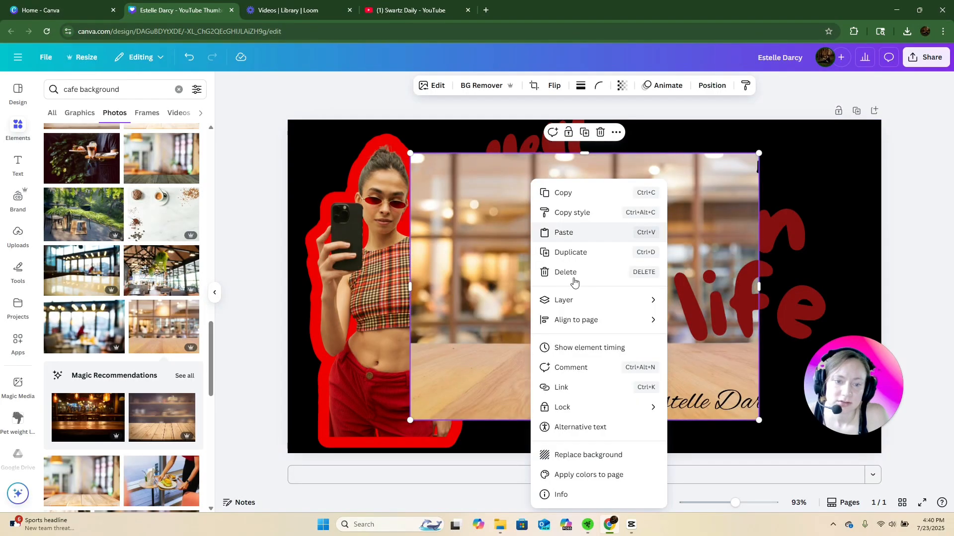
click(565, 453)
Reduce the cafe background photo's transparency value to 71
click(351, 130)
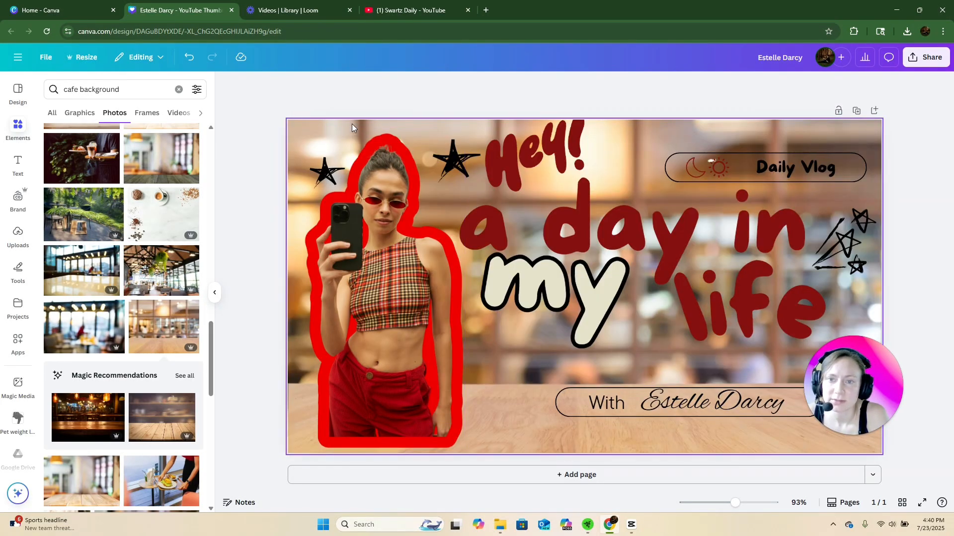
click(634, 86)
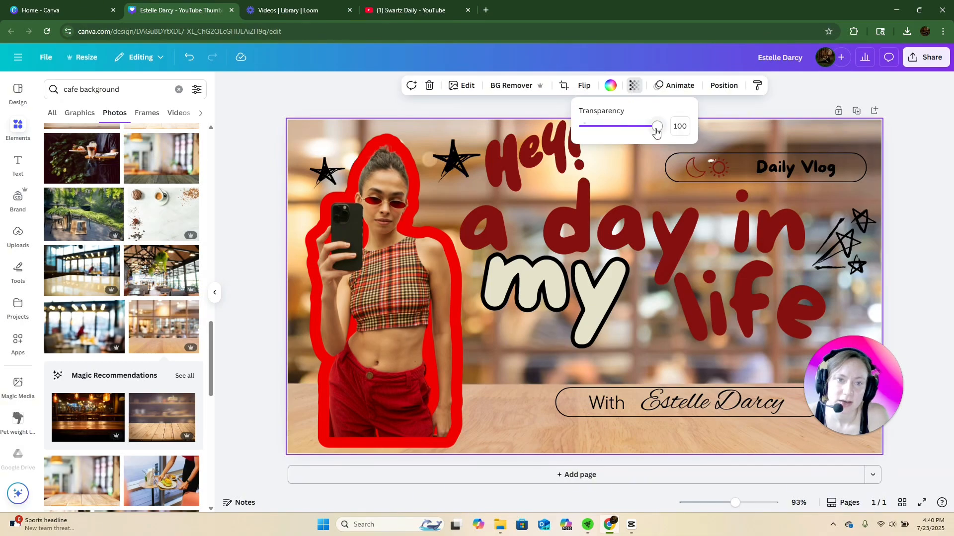
mouse_move(626, 133)
mouse_down()
mouse_move(615, 131)
mouse_move(629, 130)
mouse_up()
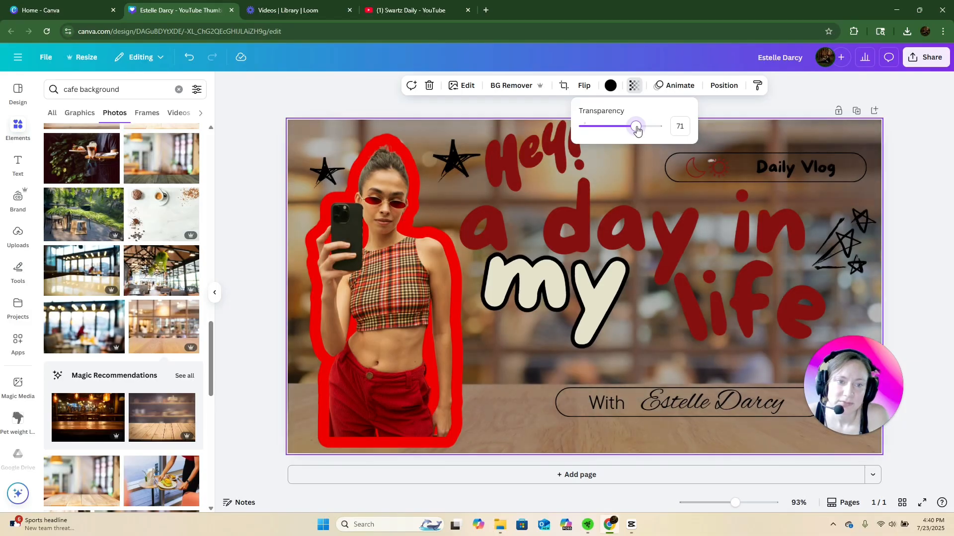
click(628, 86)
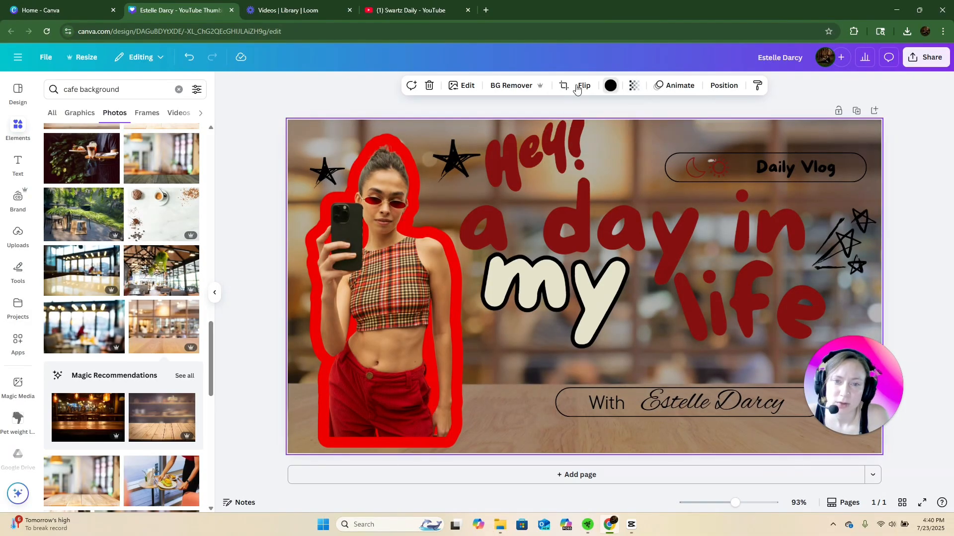
Colour the layer behind the cafe photo light beige from the cutout's photo colours and set the background's transparency to 70
click(610, 85)
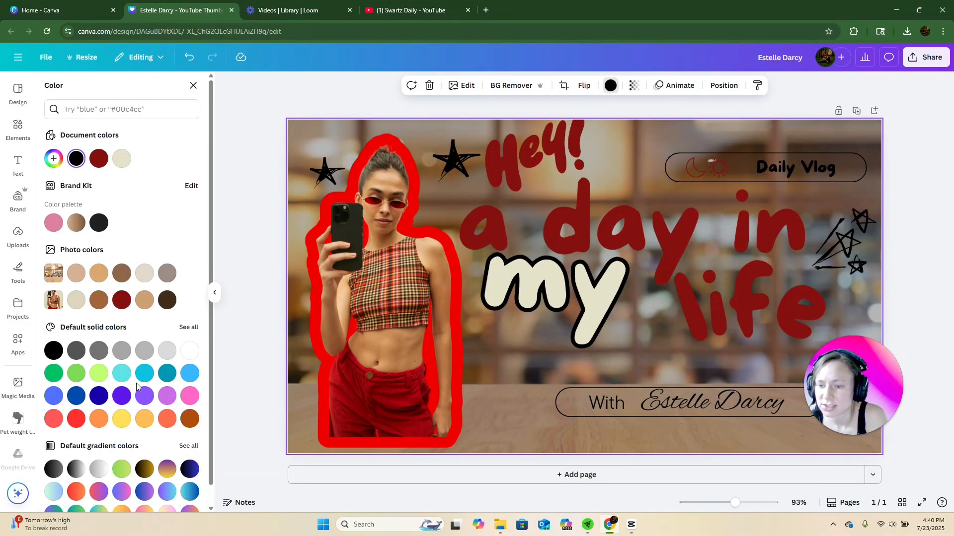
scroll(136, 387, down, 1)
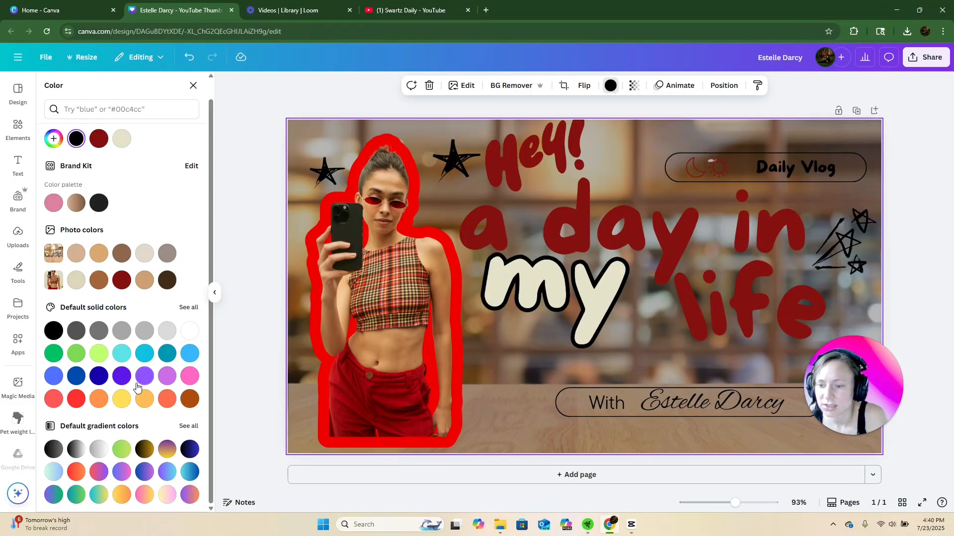
click(189, 331)
click(143, 254)
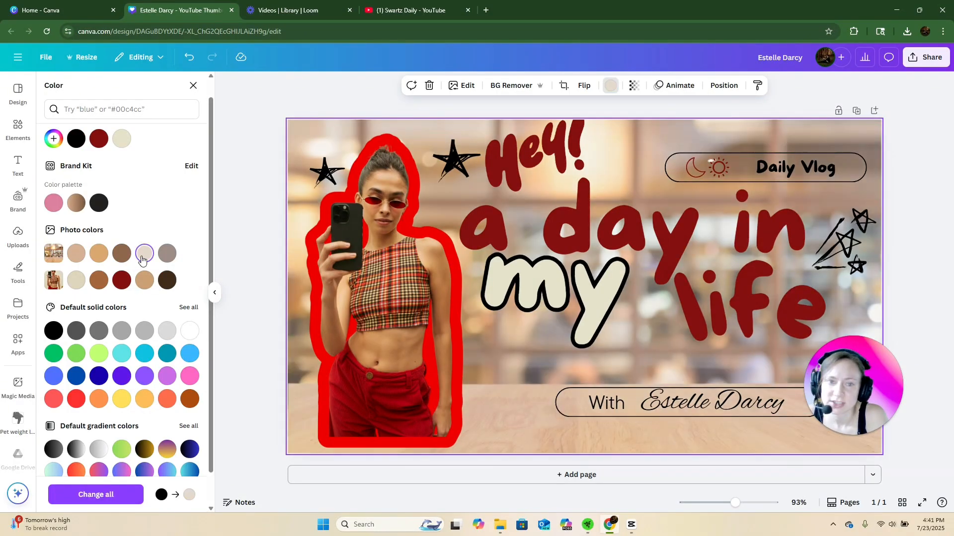
click(76, 282)
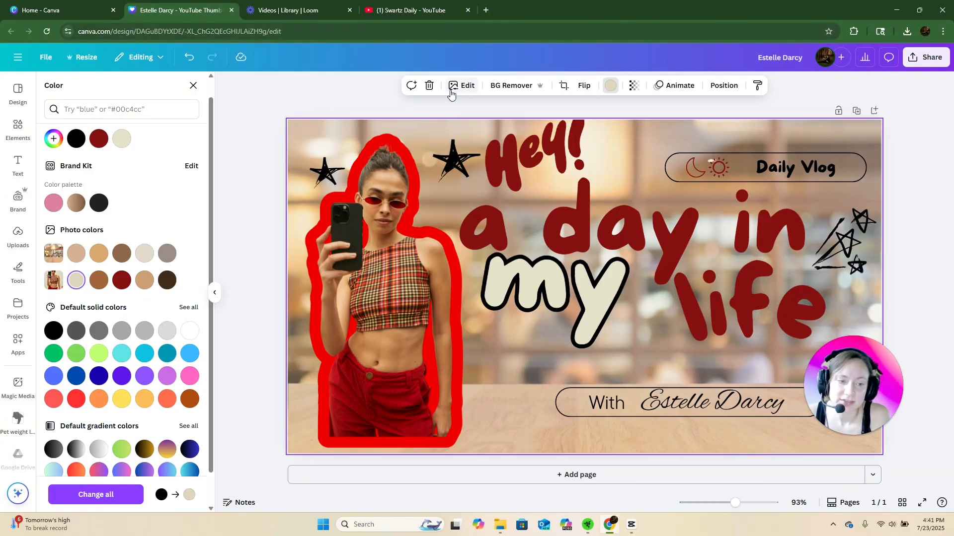
click(193, 88)
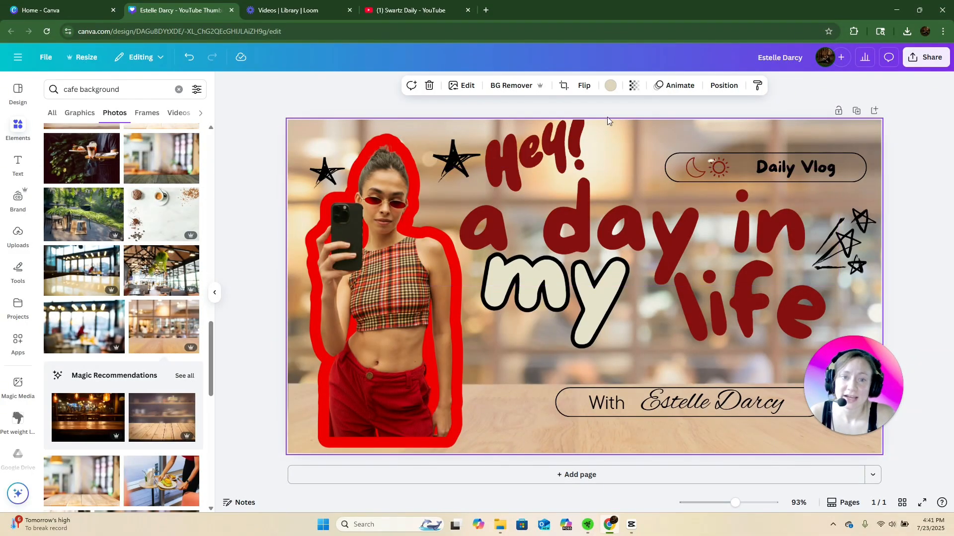
click(634, 86)
drag(635, 130, 636, 134)
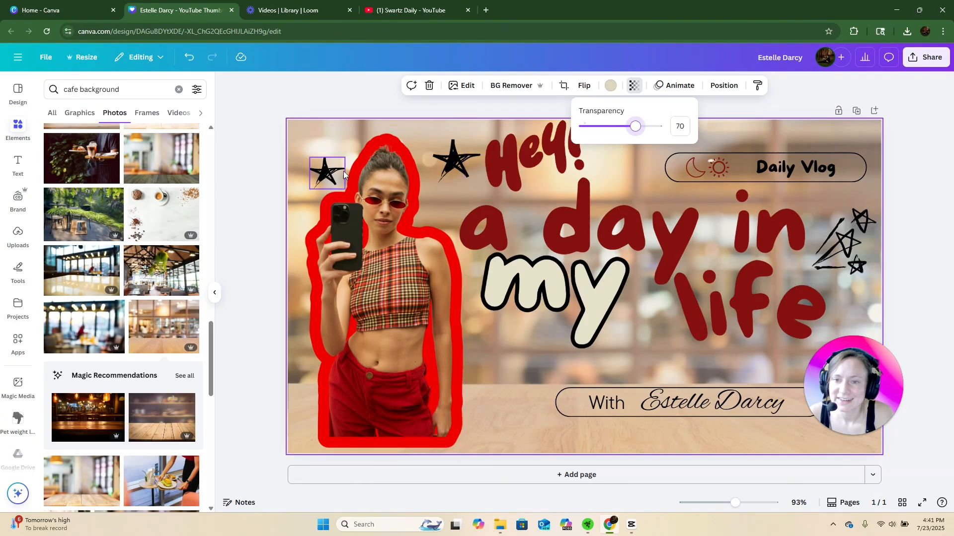
click(354, 179)
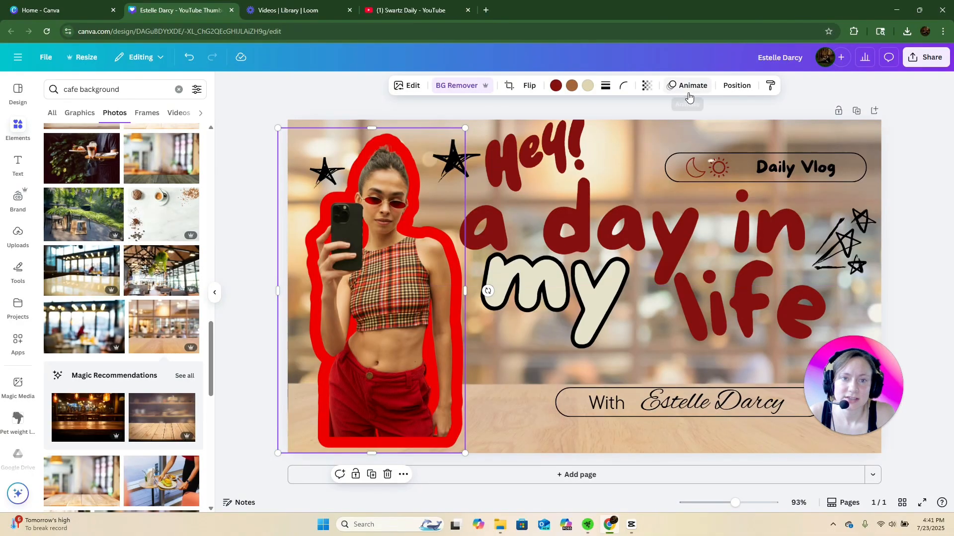
click(555, 86)
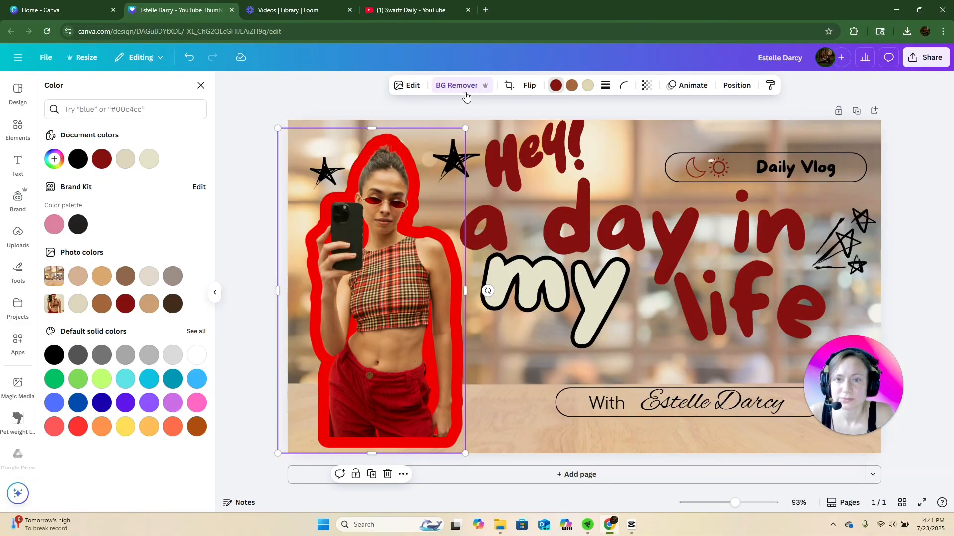
click(411, 88)
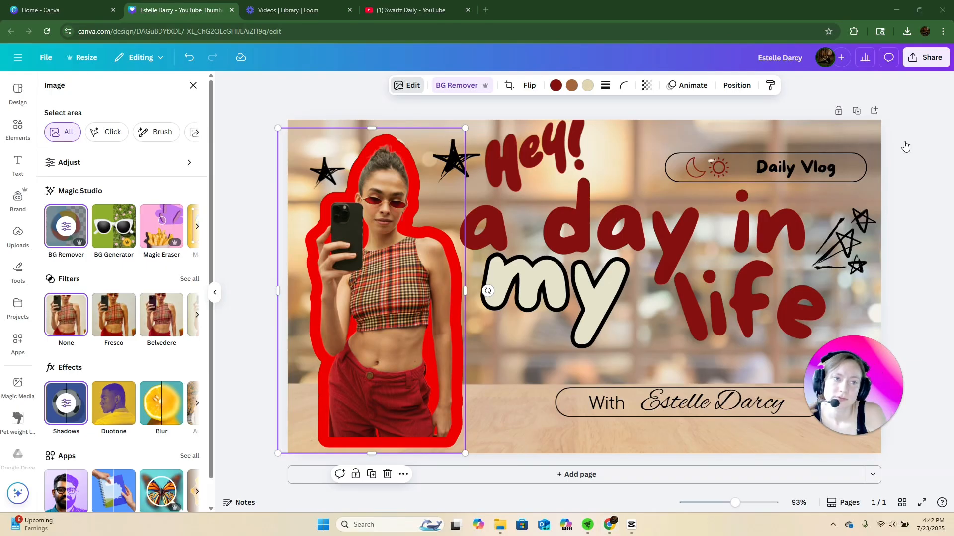
click(63, 410)
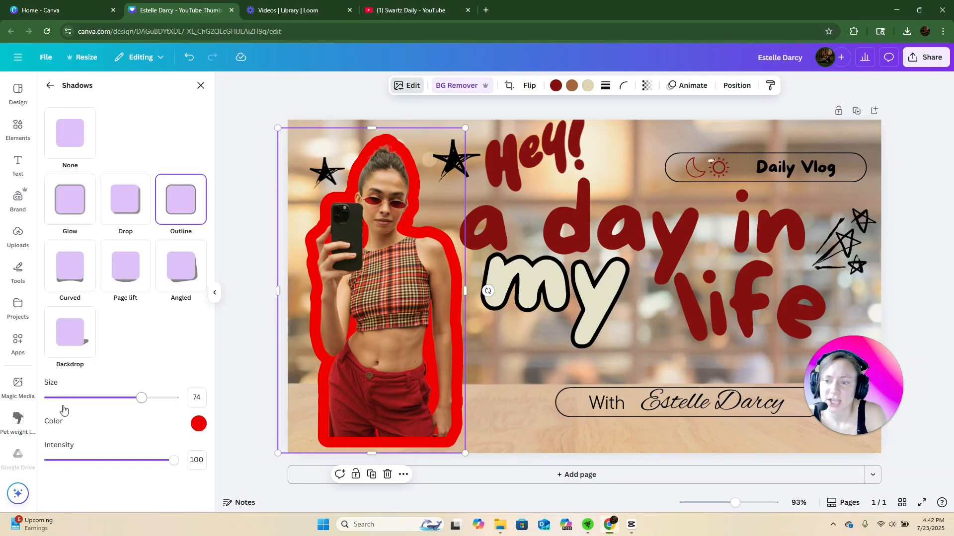
click(198, 424)
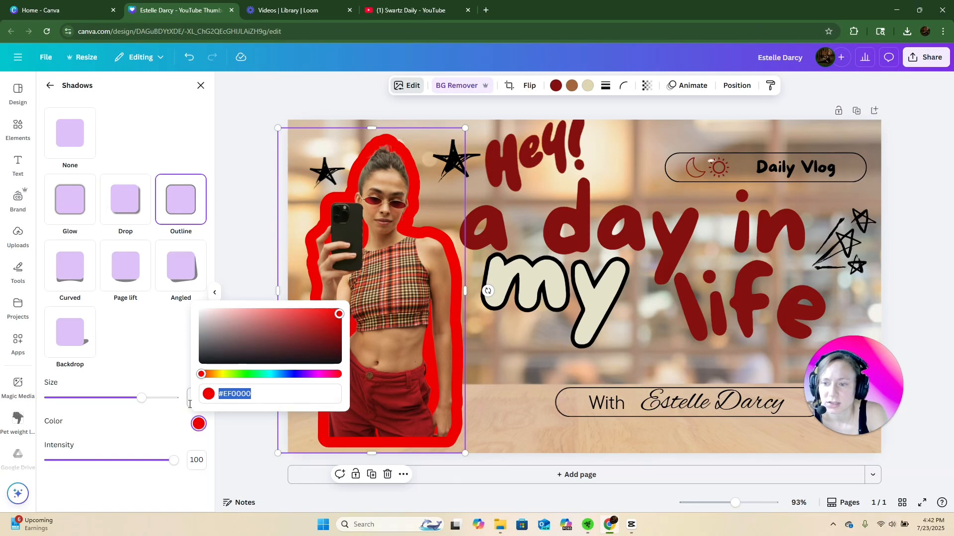
click(198, 424)
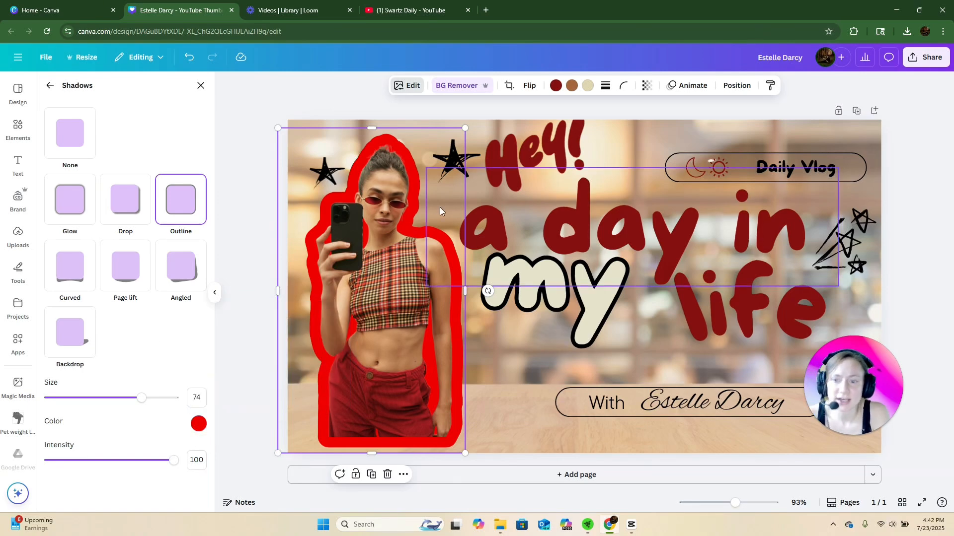
Pick the dark red from the woman cutout's photo colours and copy its hex code, #86100F
click(556, 87)
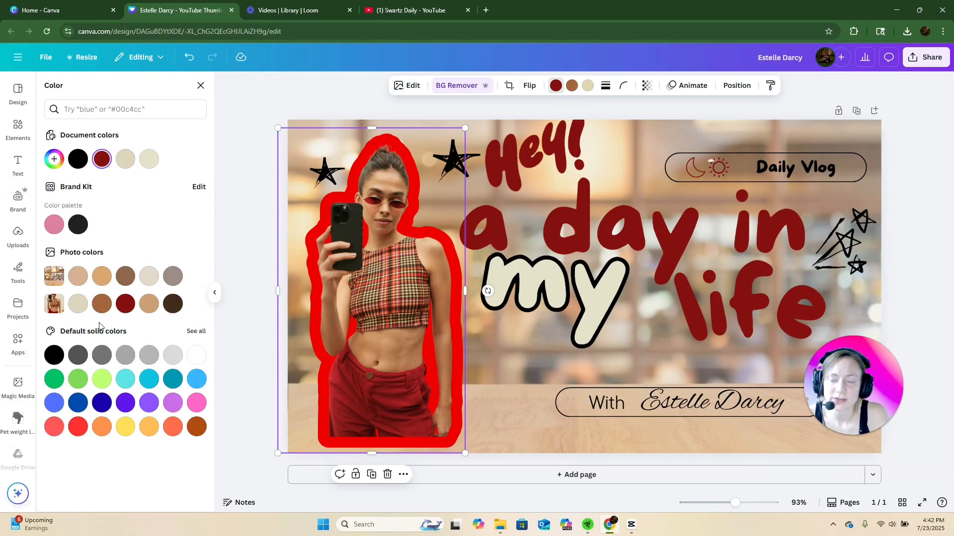
click(125, 308)
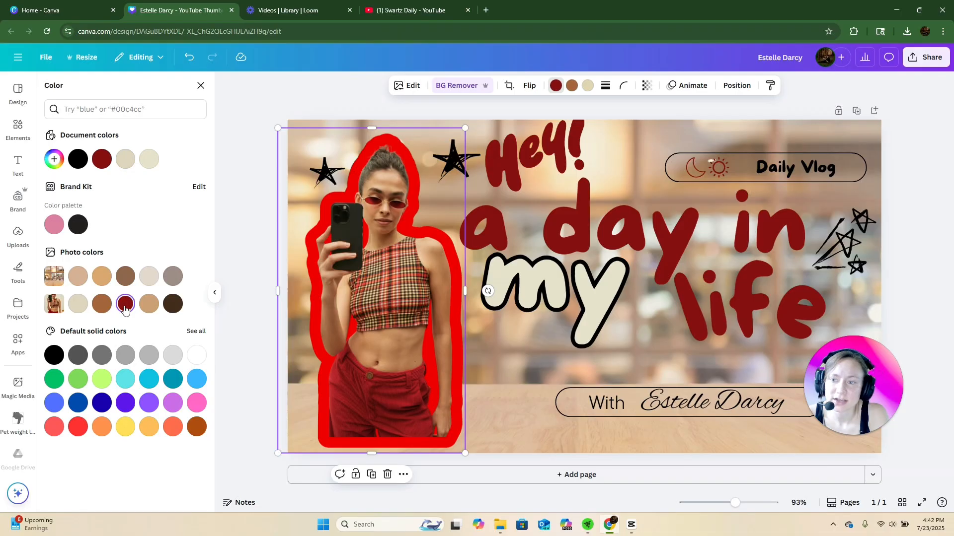
click(53, 159)
key(ctrl+c)
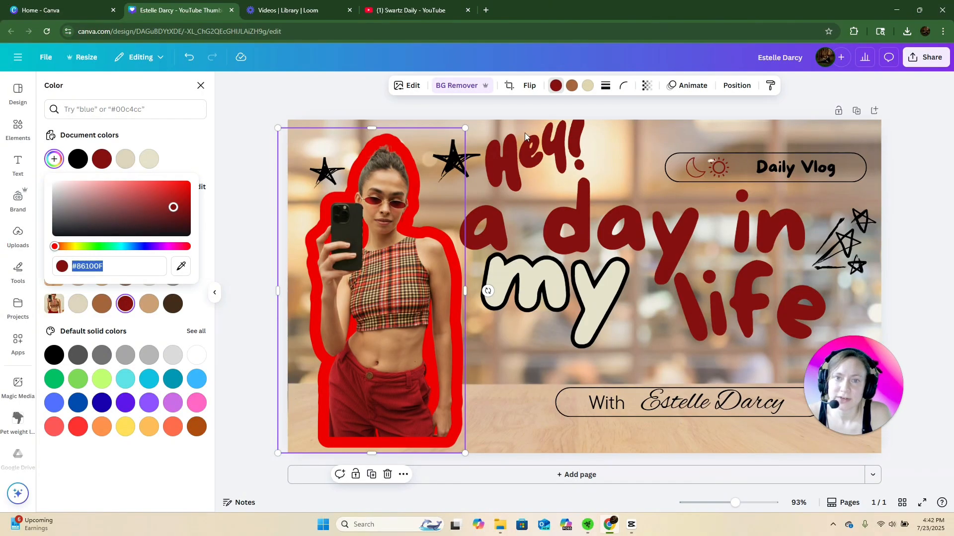
Set the outline shadow colour of the woman cutout to the copied dark red, #86100F
click(397, 243)
click(410, 88)
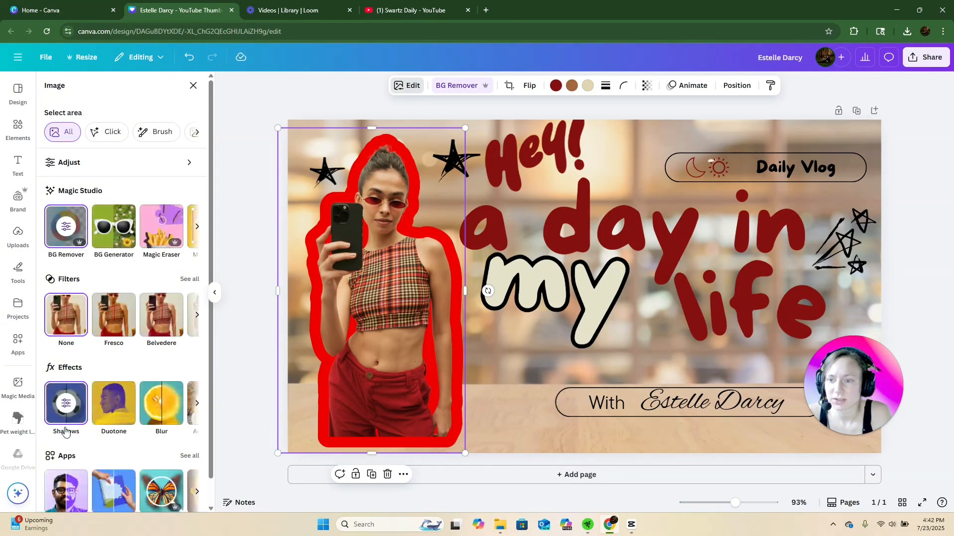
click(66, 419)
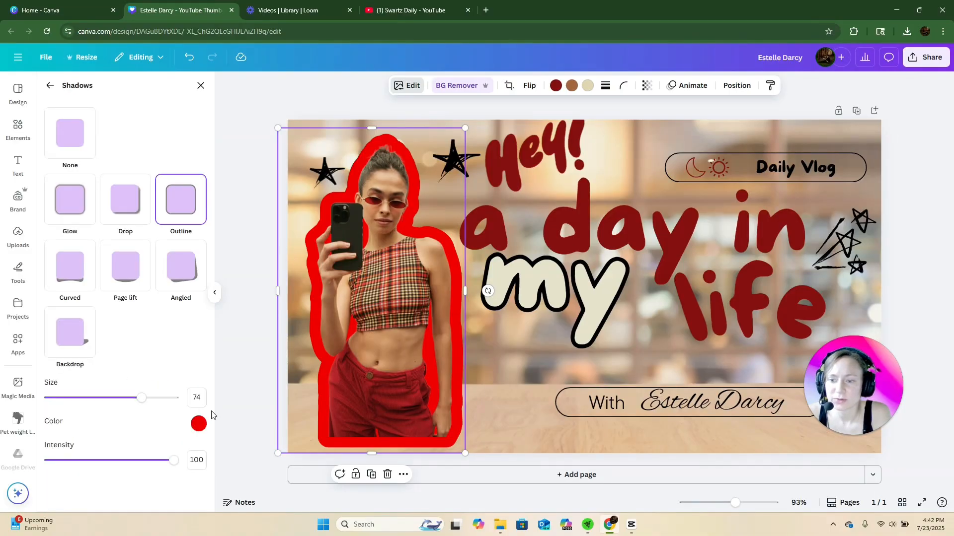
click(198, 424)
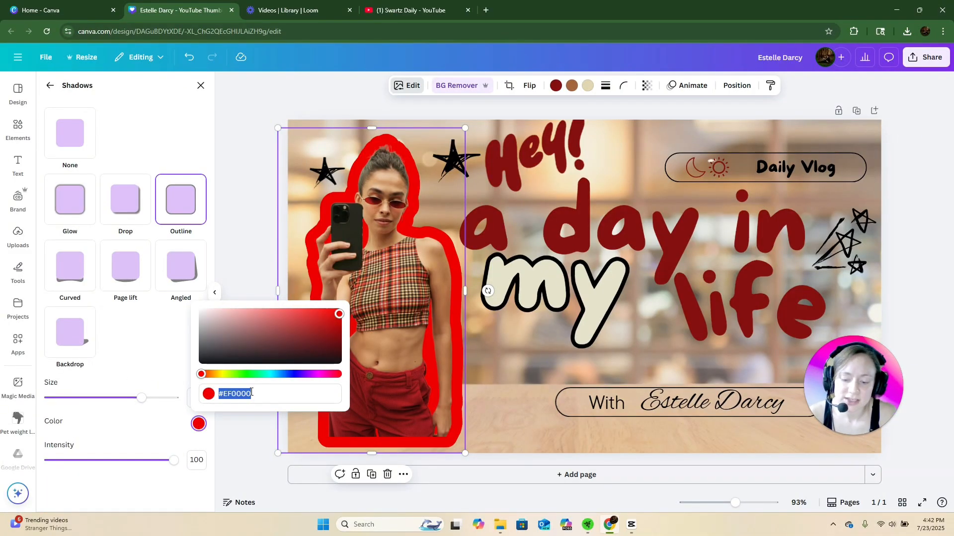
key(ctrl+v)
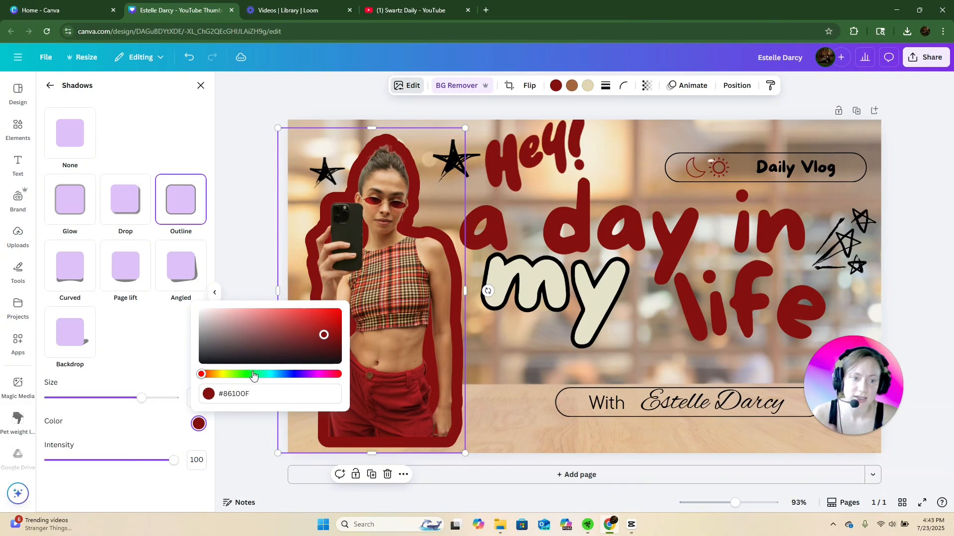
click(248, 285)
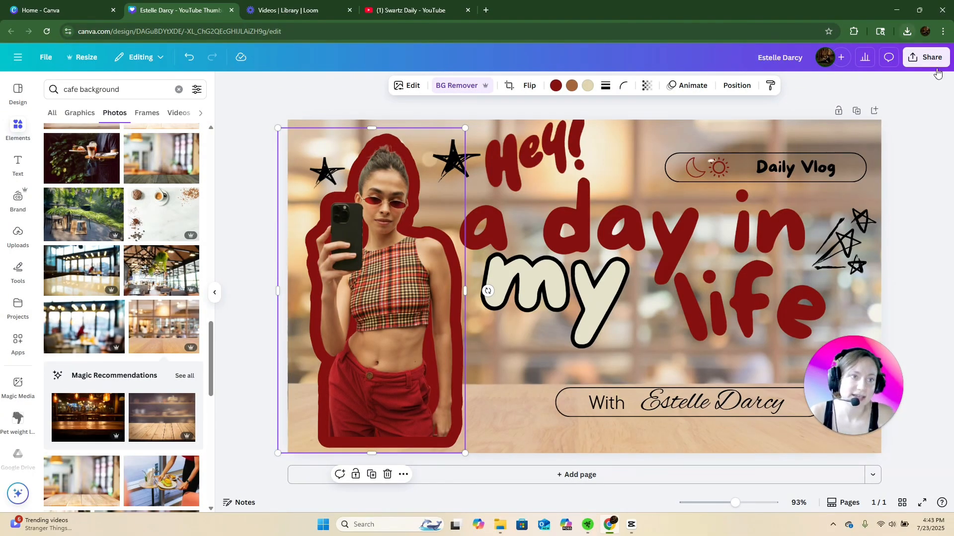
click(919, 66)
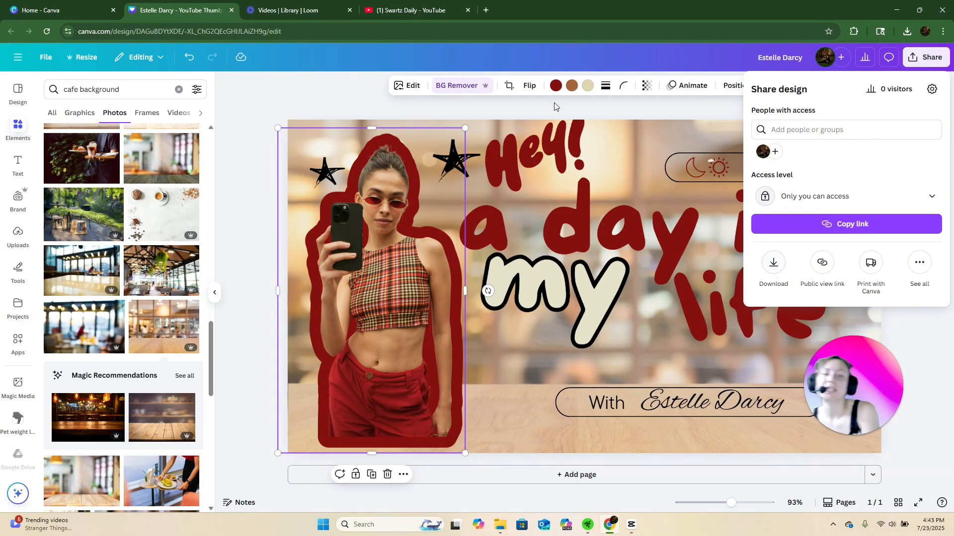
click(520, 110)
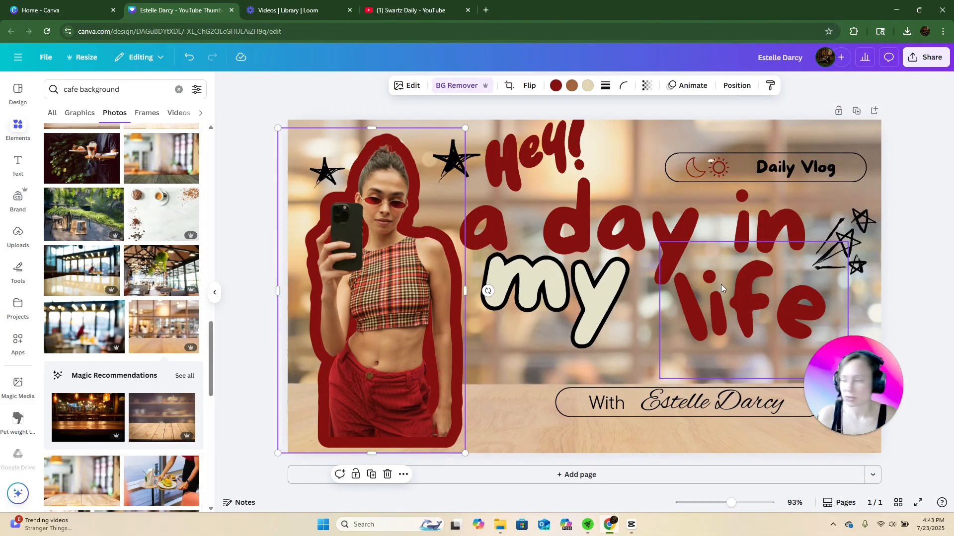
Duplicate the thumbnail page and title the copy "Like, Subscribe, notify"
click(857, 111)
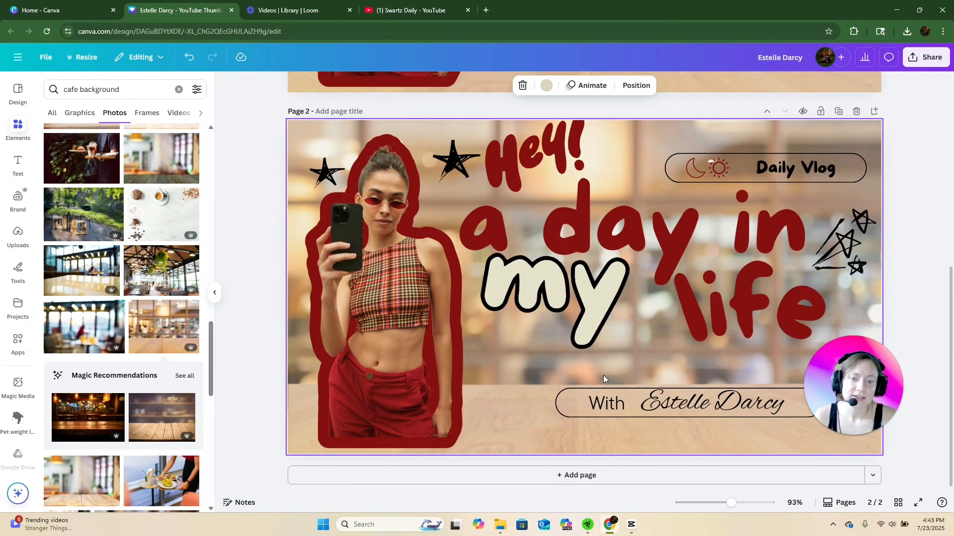
scroll(576, 368, up, 2)
scroll(576, 368, down, 2)
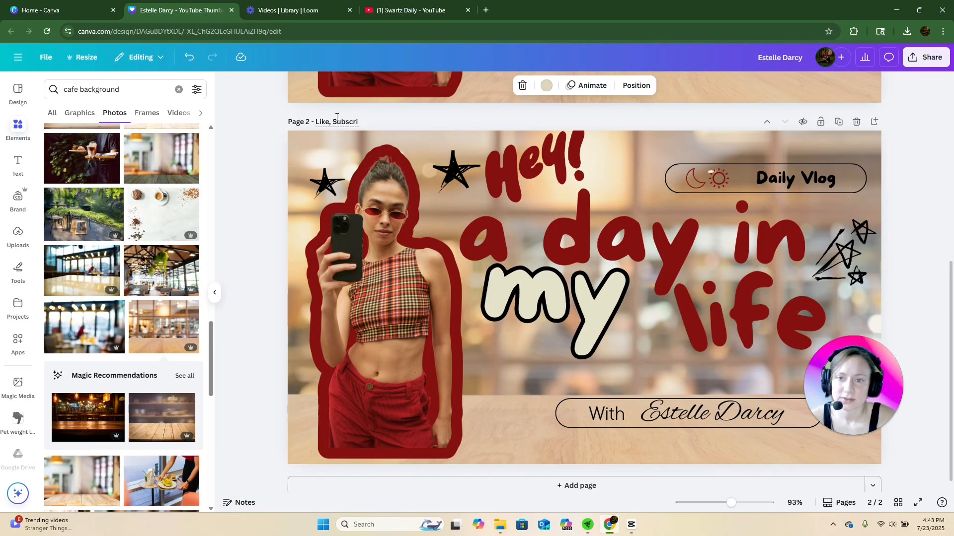
text(be, notify)
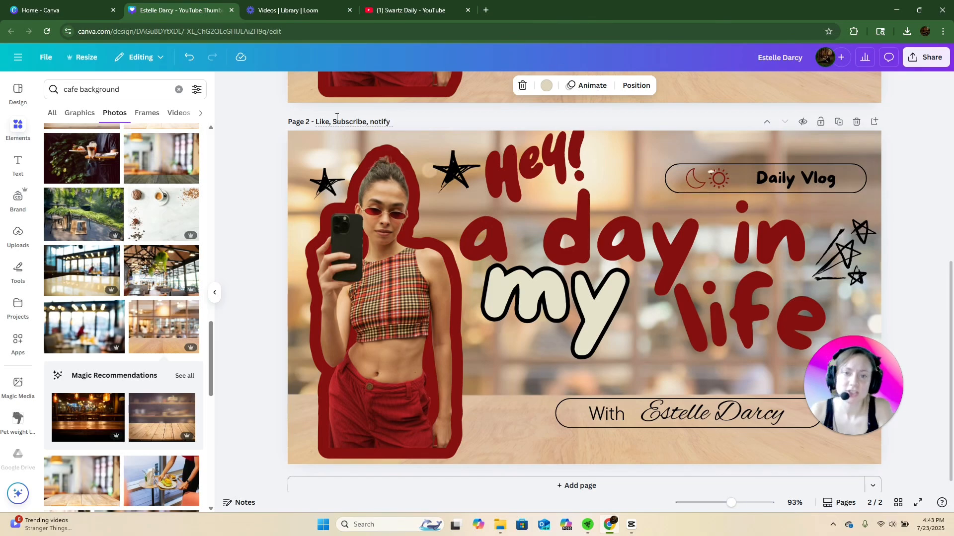
click(475, 116)
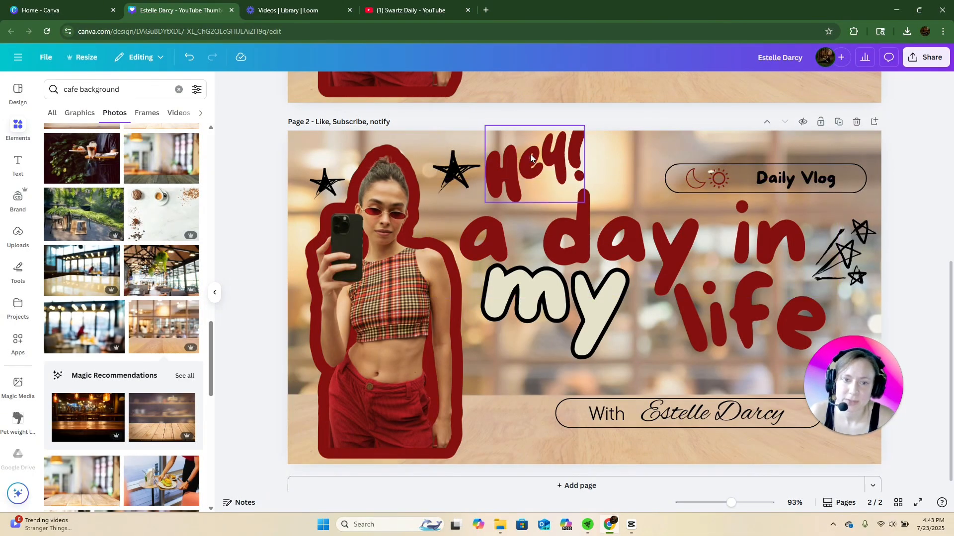
Delete the title texts "a day in", "my" and "life" from page 2
click(595, 248)
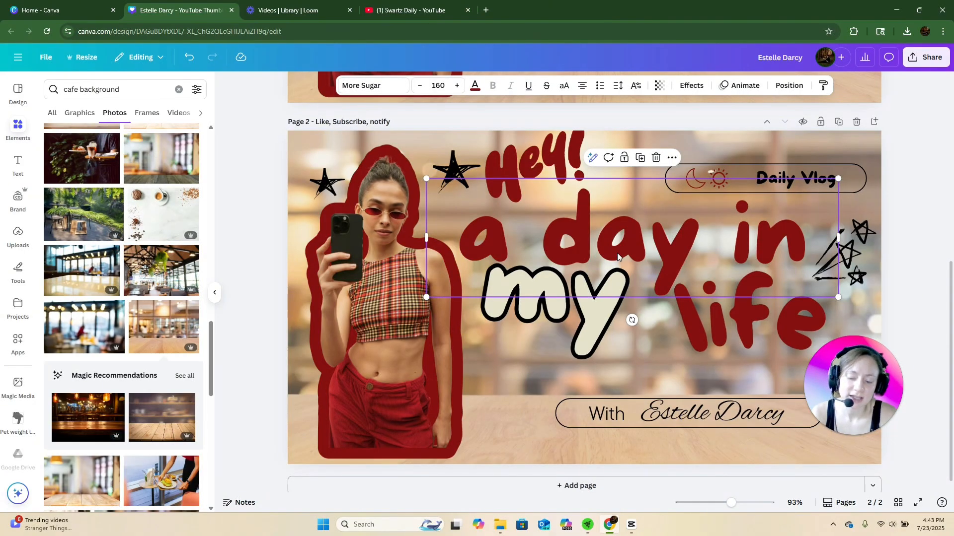
key(Delete)
click(598, 278)
key(Delete)
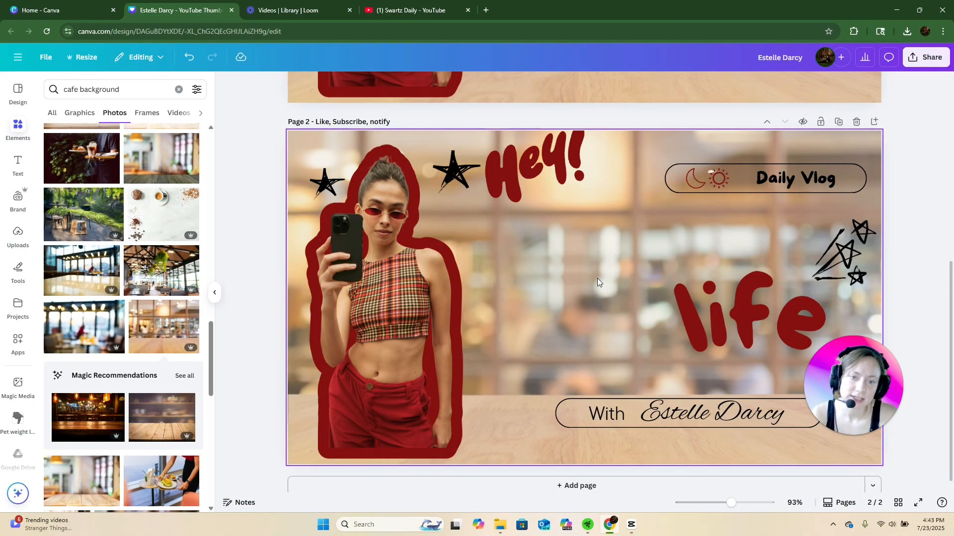
click(725, 302)
key(Delete)
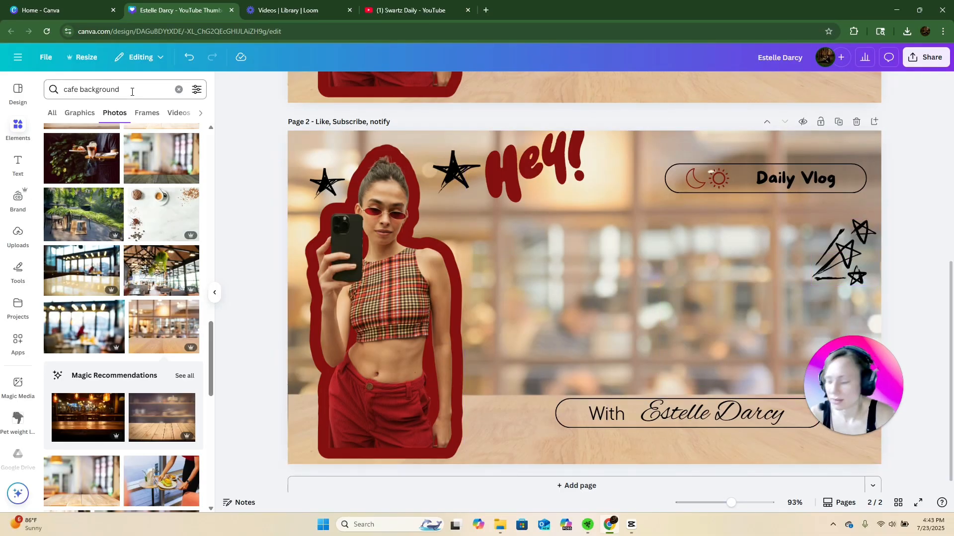
Search the graphics for "like", add the black outline thumbs-up to page 2, and place it at reduced size beside the woman cutout
click(43, 91)
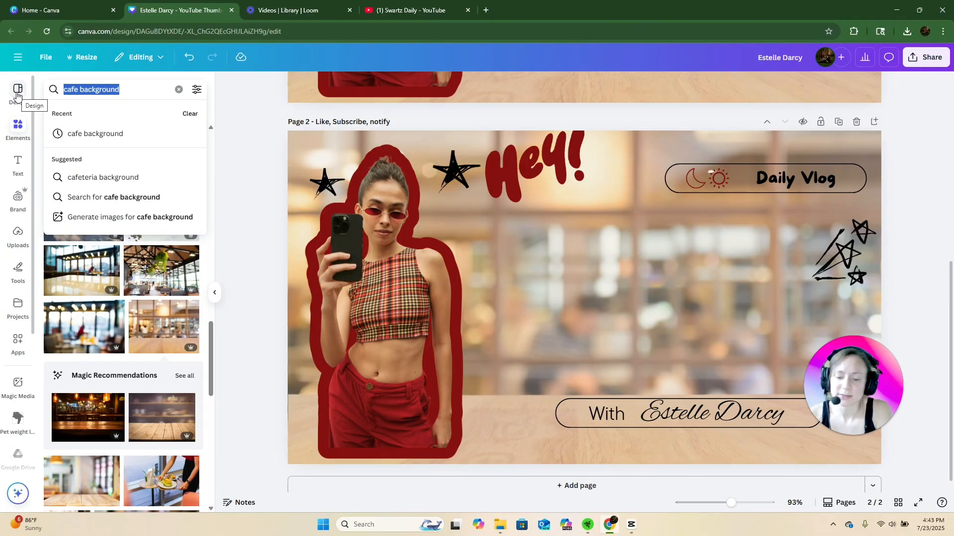
text(like)
key(Return)
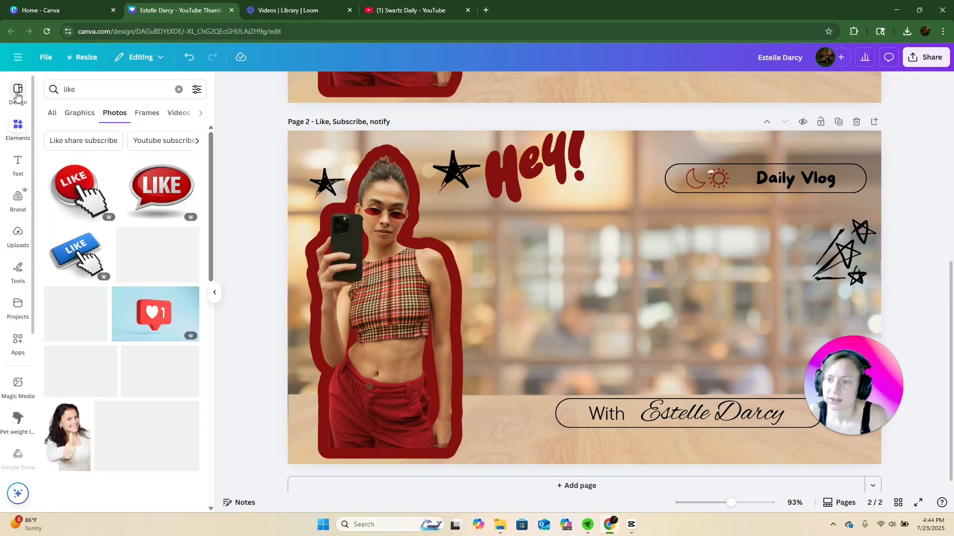
scroll(137, 263, down, 7)
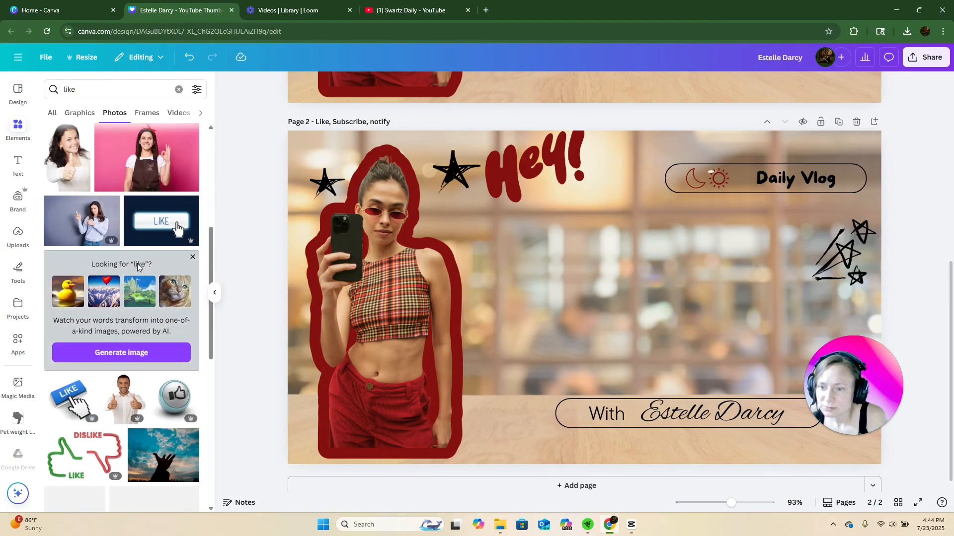
click(76, 114)
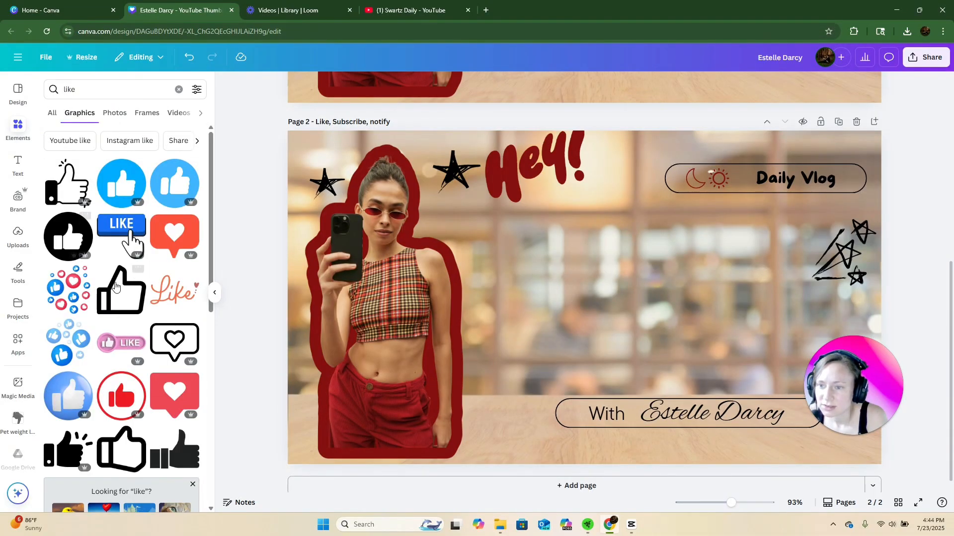
click(116, 290)
drag(650, 232, 583, 280)
drag(564, 342, 534, 318)
Search the graphics for "subscribe button" and add the plain white pill with black "Subscribe" text to page 2
click(53, 91)
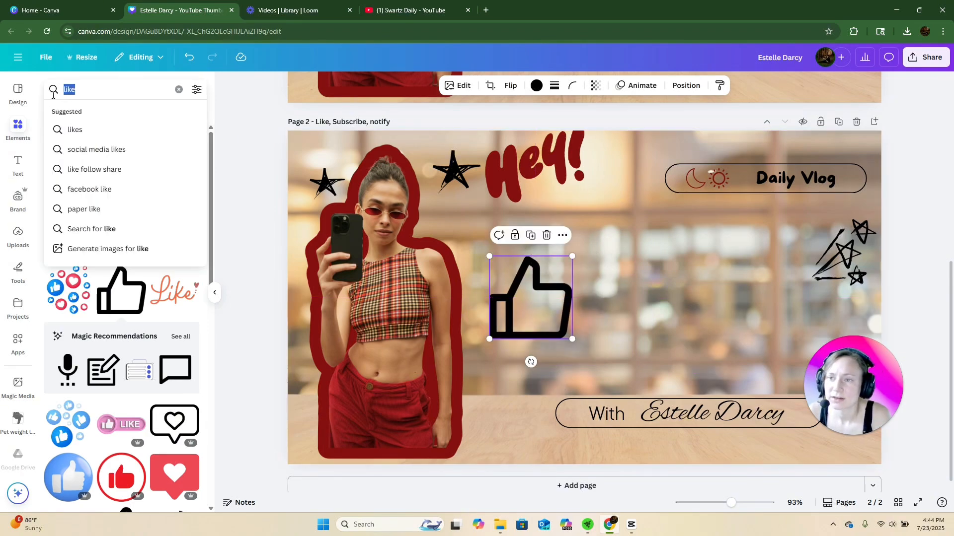
text(subscriv)
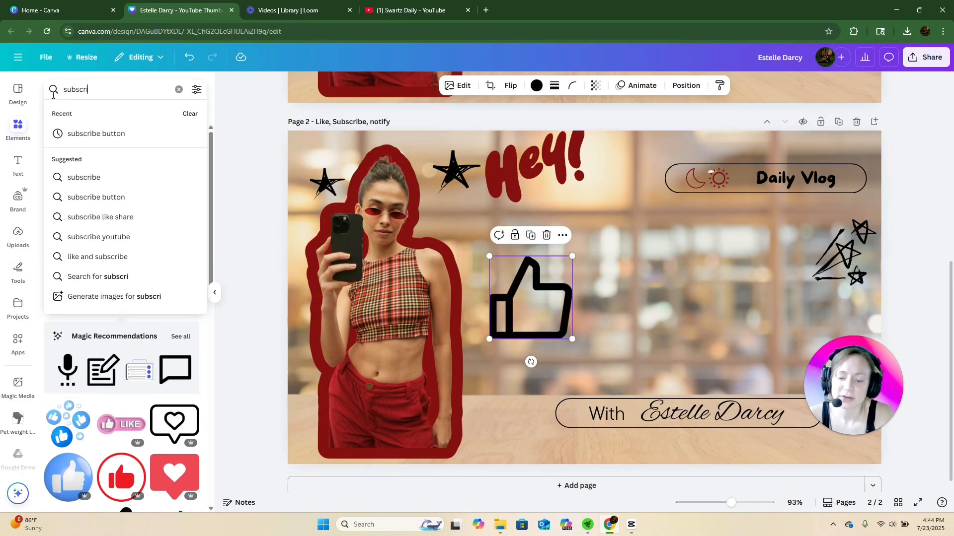
key(BackSpace)
text(be)
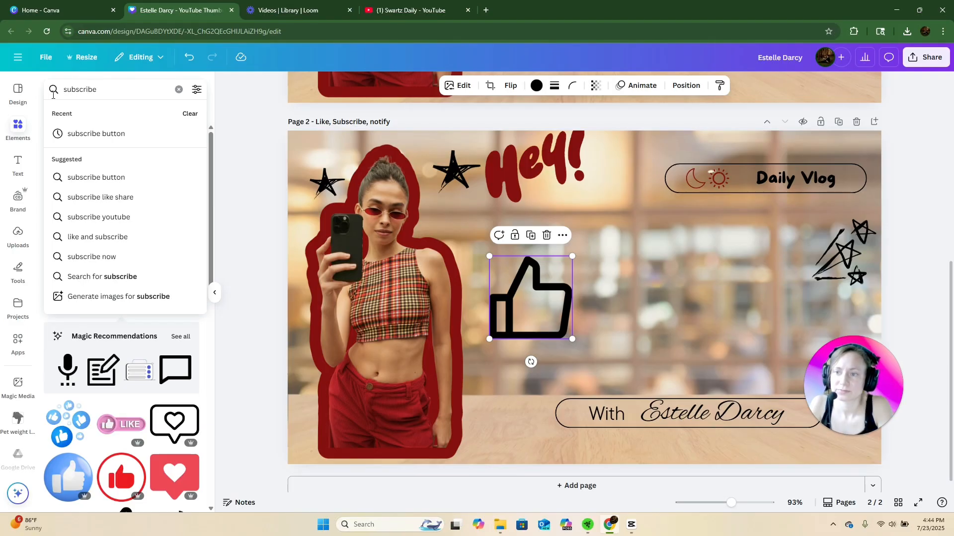
click(99, 133)
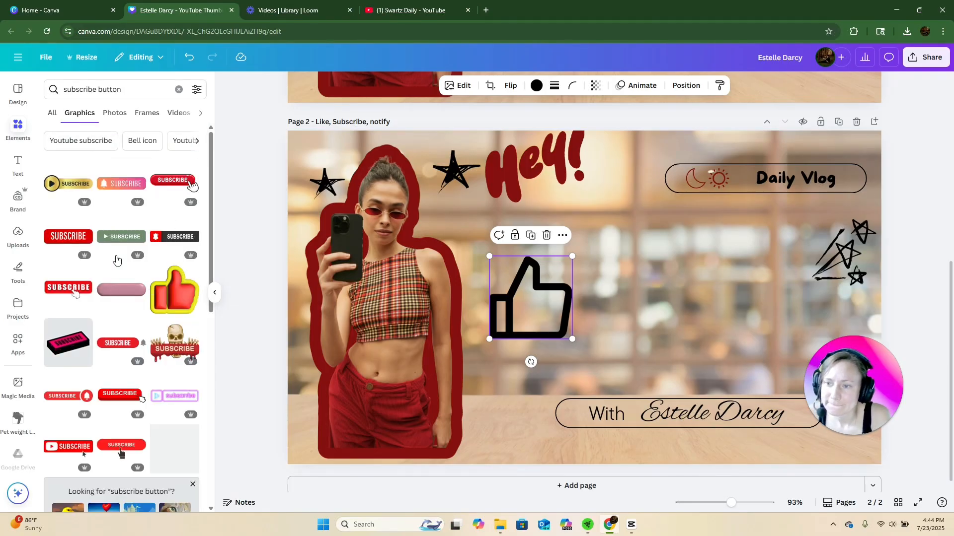
scroll(147, 297, down, 5)
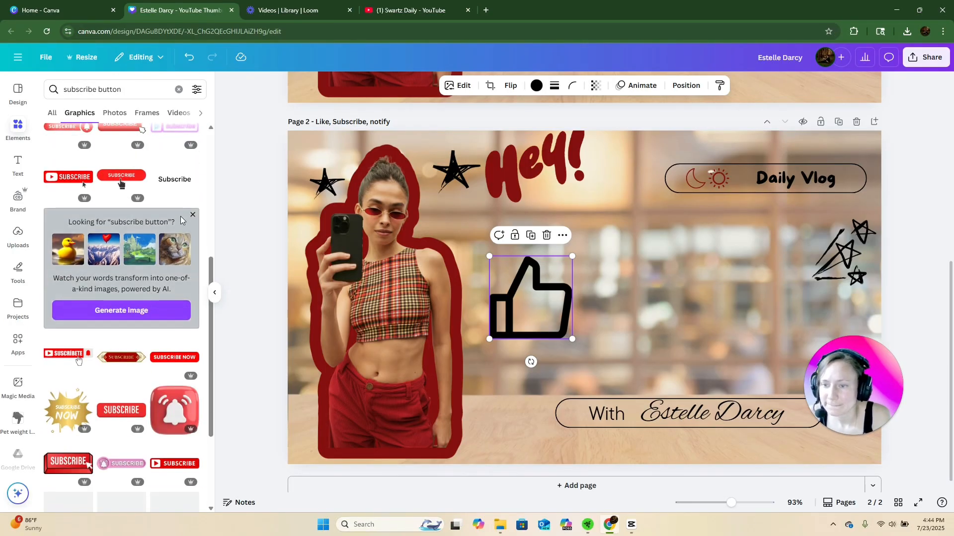
click(175, 180)
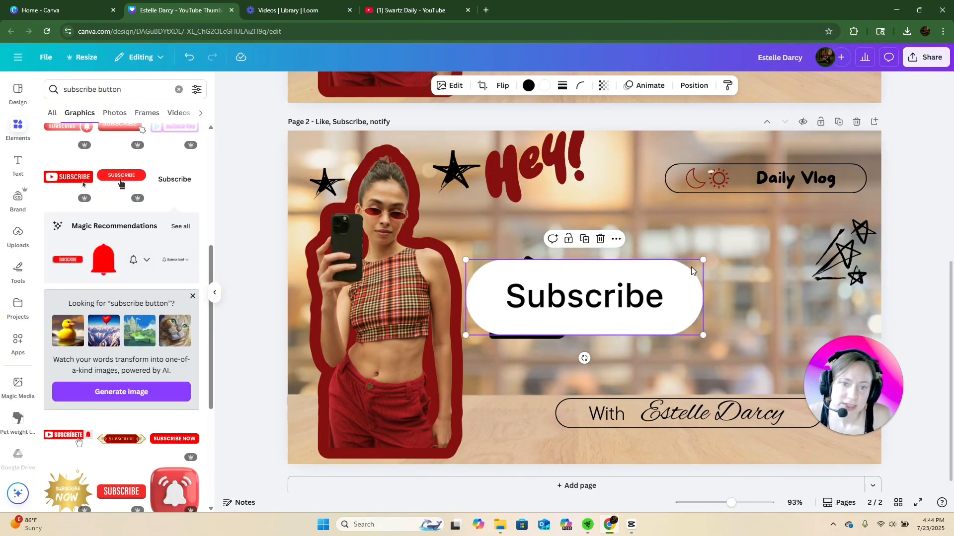
Shrink the Subscribe button, place it to the right of the thumbs-up, and recolour its white background with the dark red photo colour
drag(701, 258, 631, 283)
drag(577, 299, 698, 296)
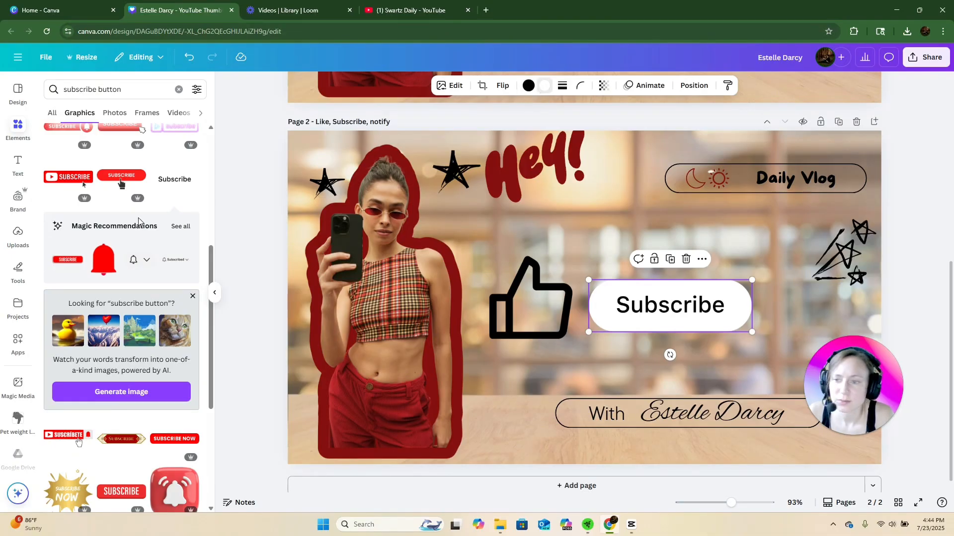
click(544, 87)
click(124, 304)
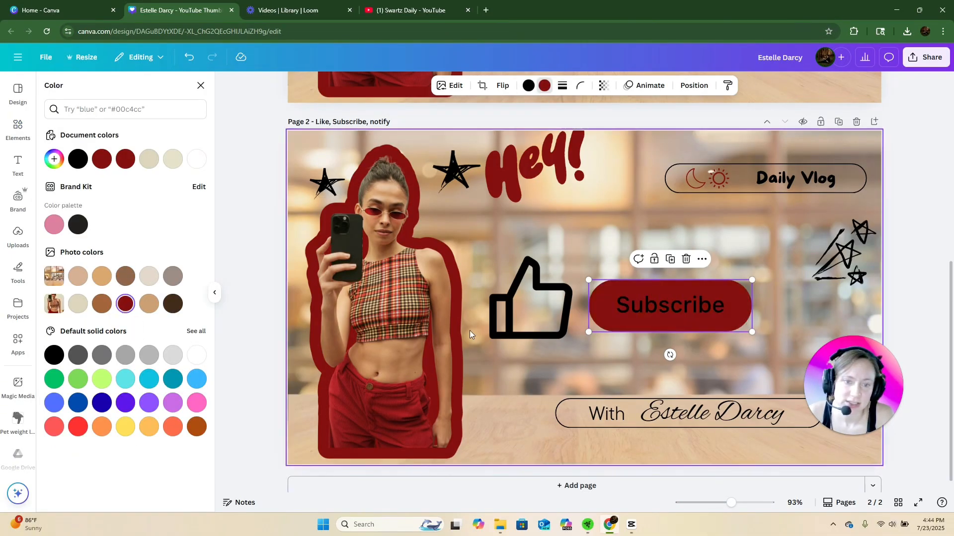
Search the graphics for "notify" and add the solid black ringing bell to page 2
click(20, 128)
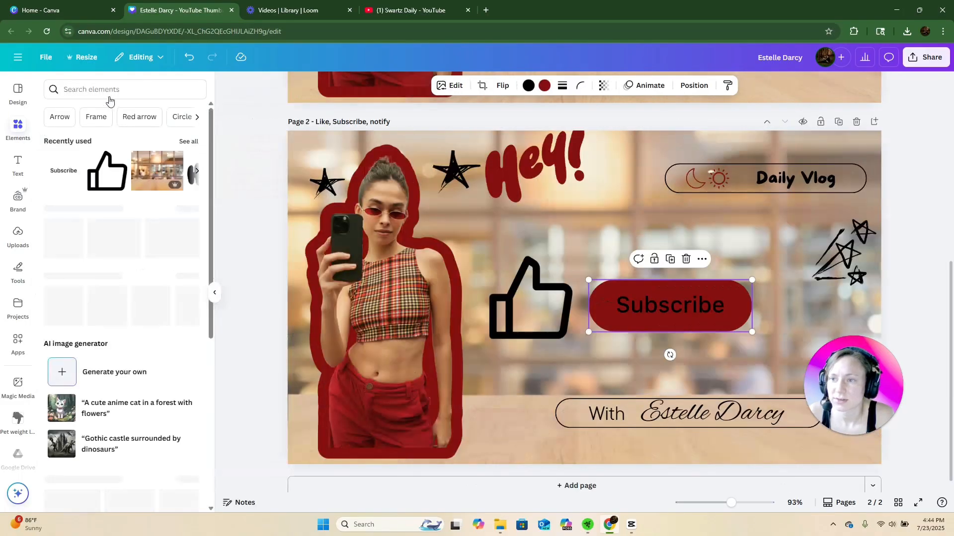
click(110, 97)
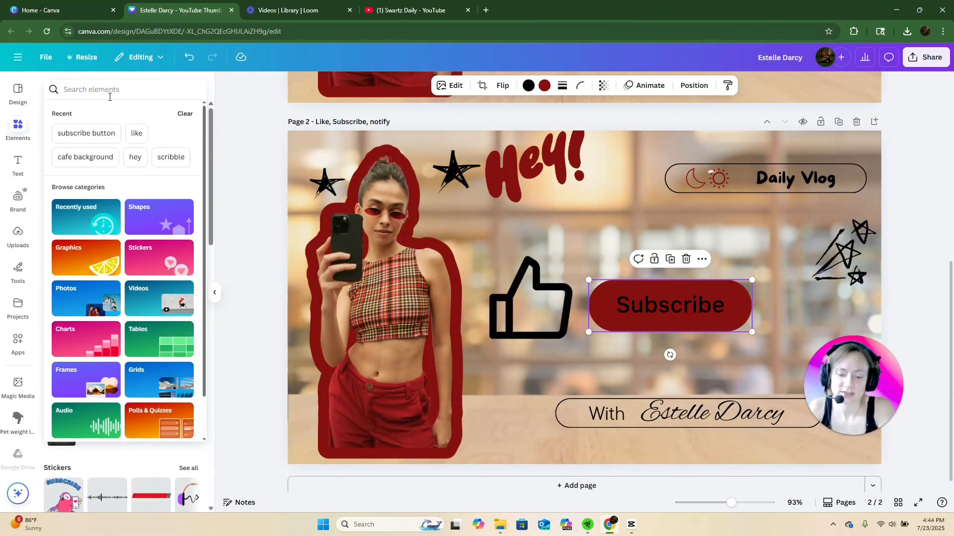
text(notify)
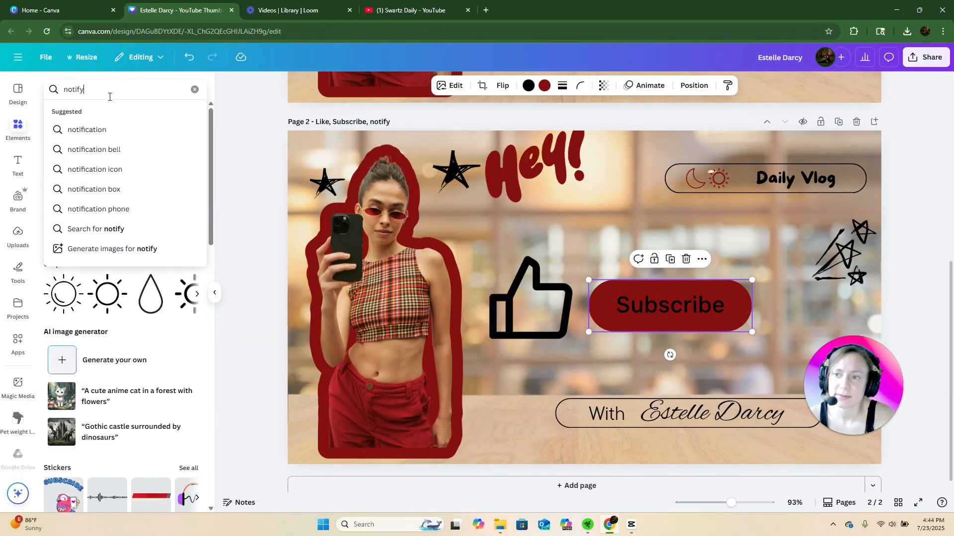
key(Return)
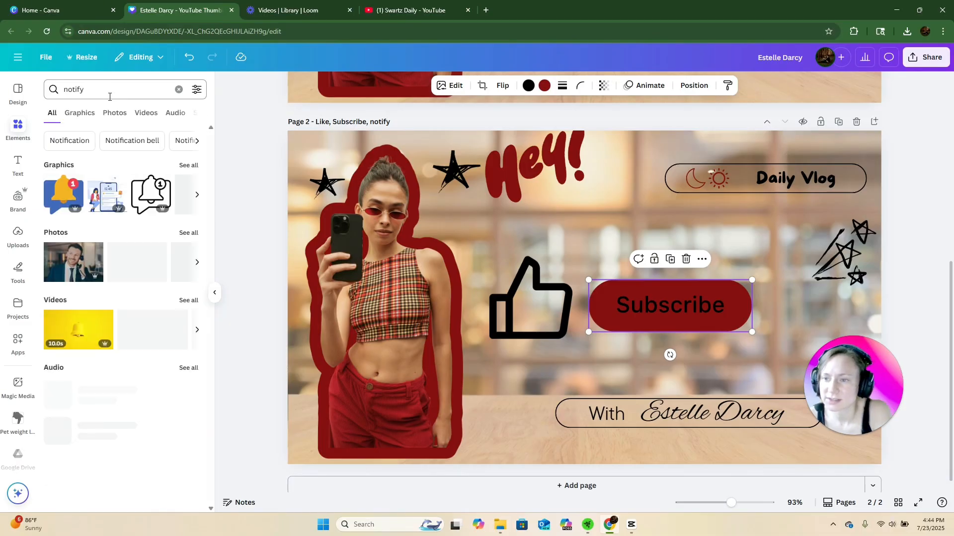
click(187, 166)
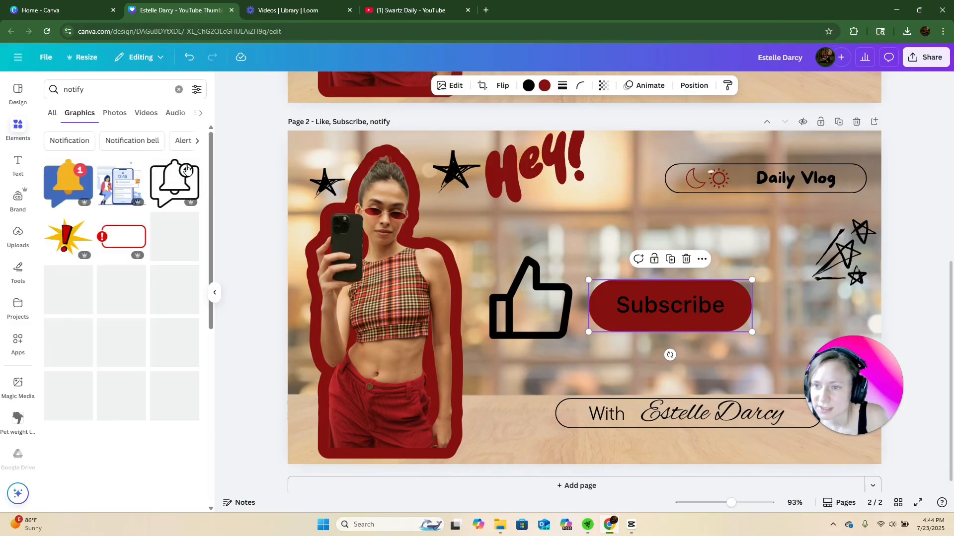
scroll(159, 317, down, 1)
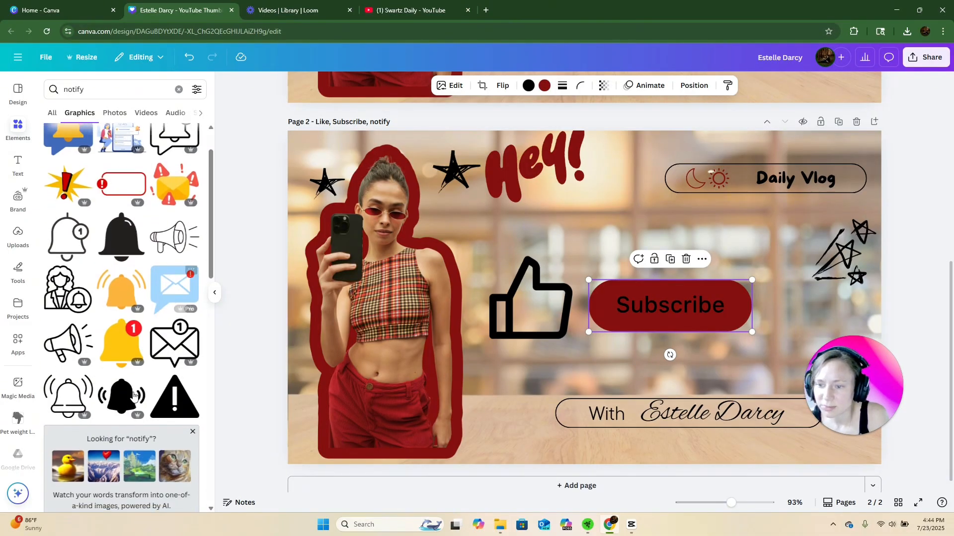
click(119, 403)
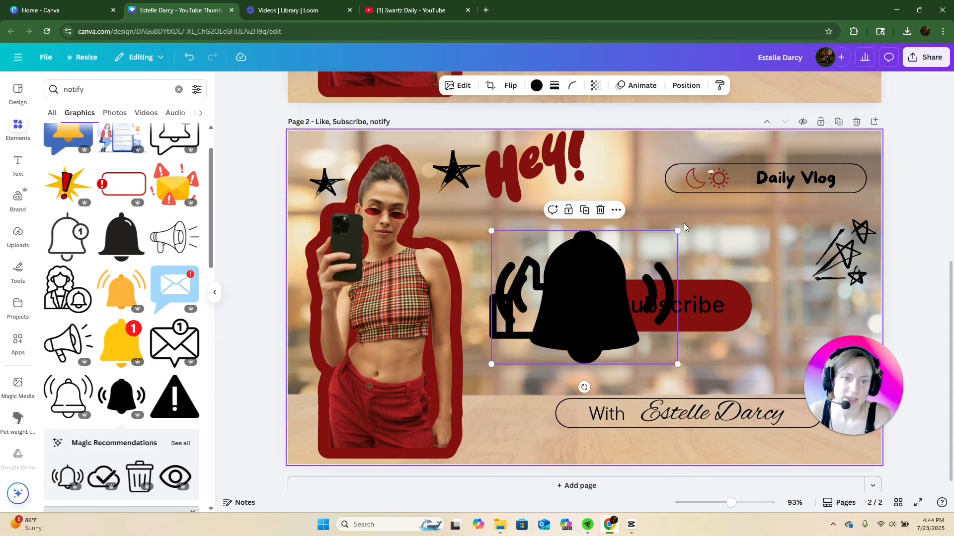
Shrink the bell, place it to the right of the Subscribe button, and nudge the button slightly left to even the spacing
drag(681, 224, 604, 282)
drag(544, 308, 797, 302)
drag(796, 302, 797, 301)
drag(854, 378, 881, 422)
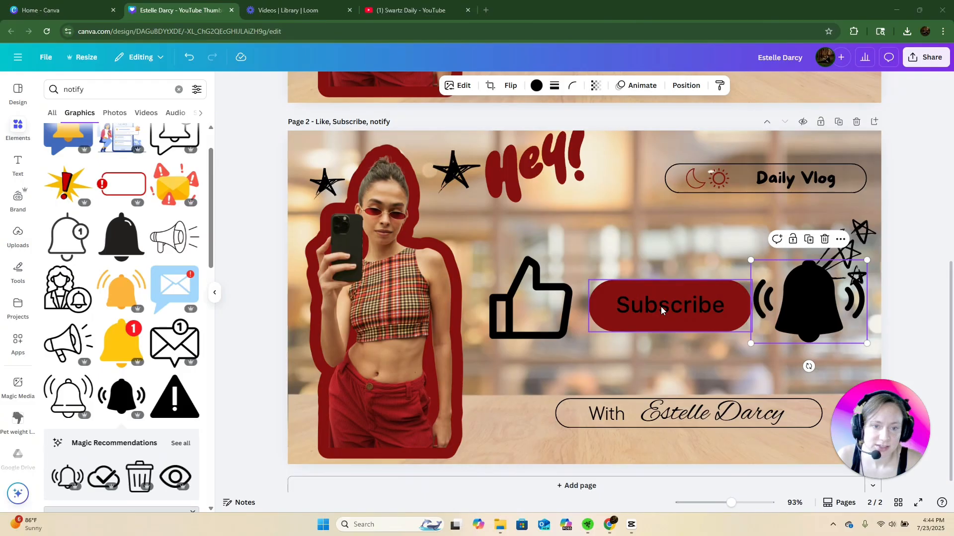
drag(670, 296, 666, 296)
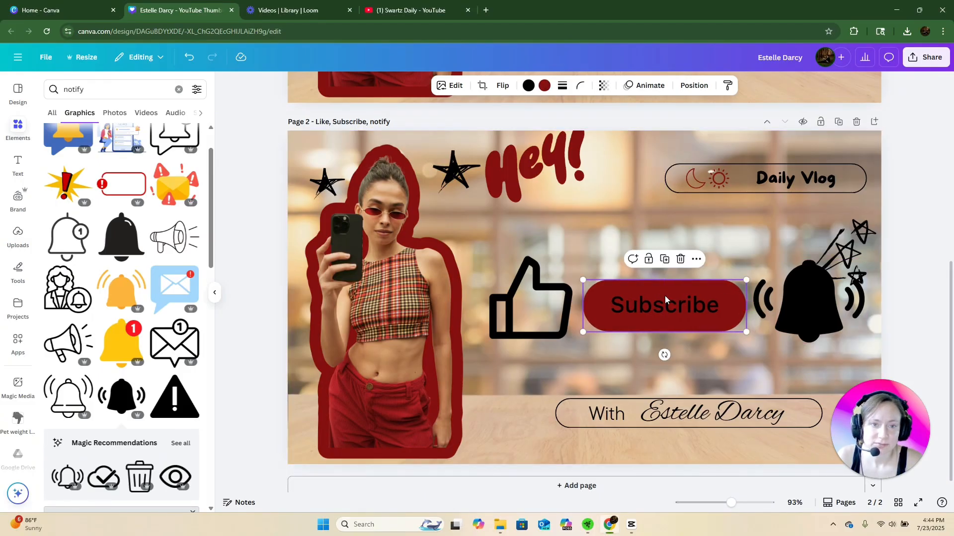
Delete the scribbled stars above the bell and the "Daily Vlog" label with its pill outline, sun and moon from page 2
click(865, 249)
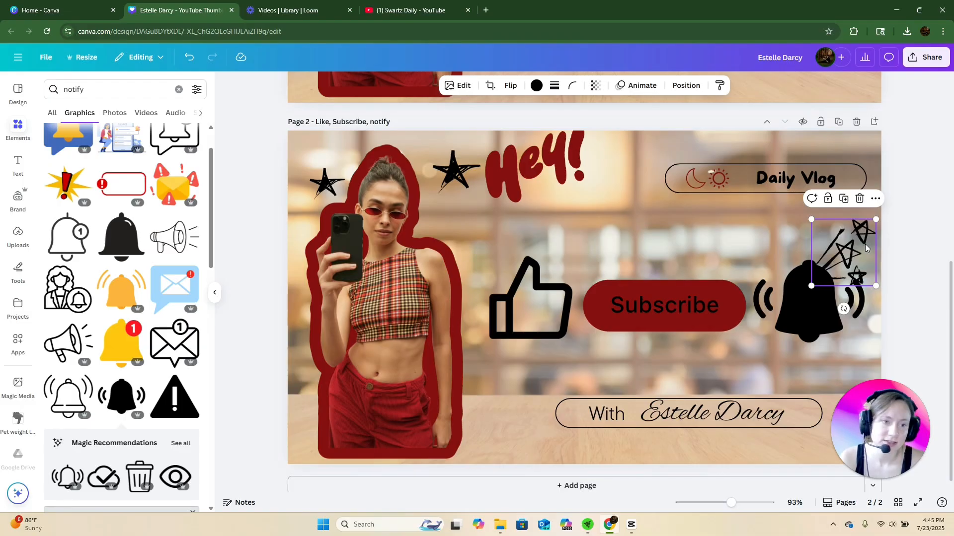
key(Delete)
click(789, 176)
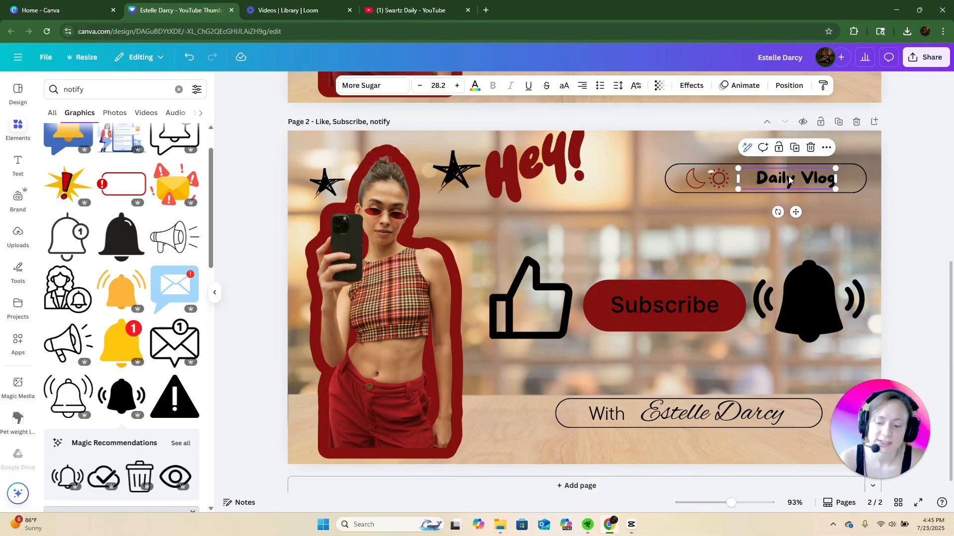
key(Delete)
click(767, 181)
key(Delete)
click(723, 180)
key(Delete)
click(692, 182)
key(Delete)
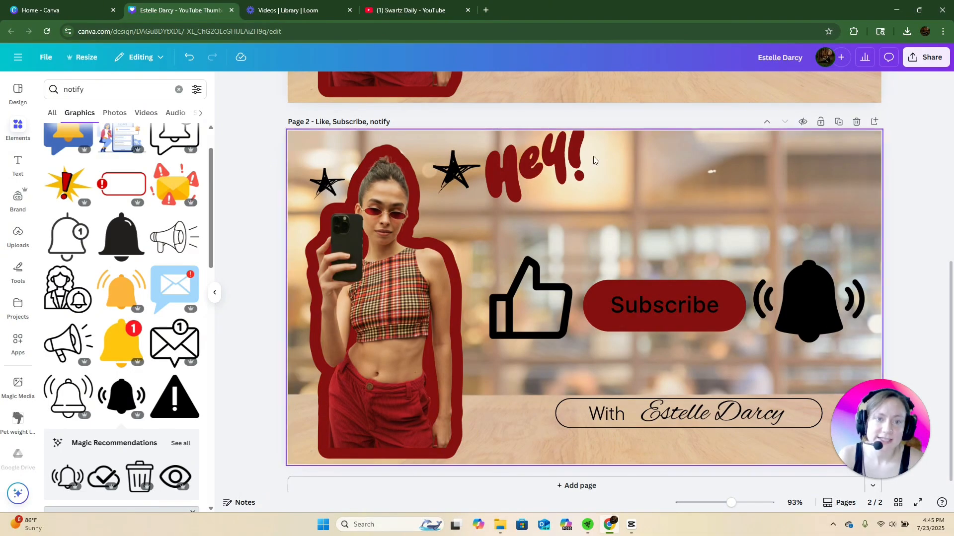
Enlarge the "Hey!" graphic and centre it above the Subscribe button
drag(559, 162, 678, 212)
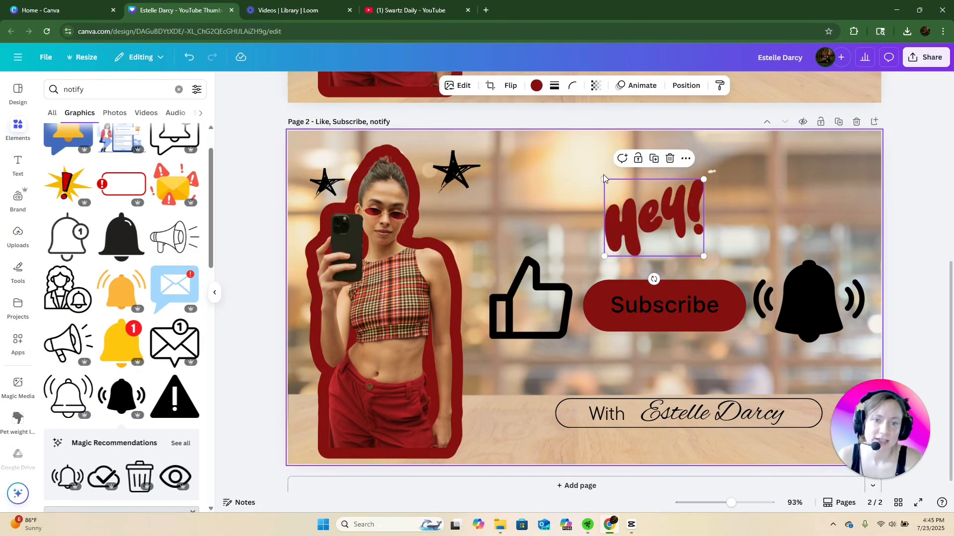
drag(604, 179, 534, 126)
drag(626, 199, 666, 213)
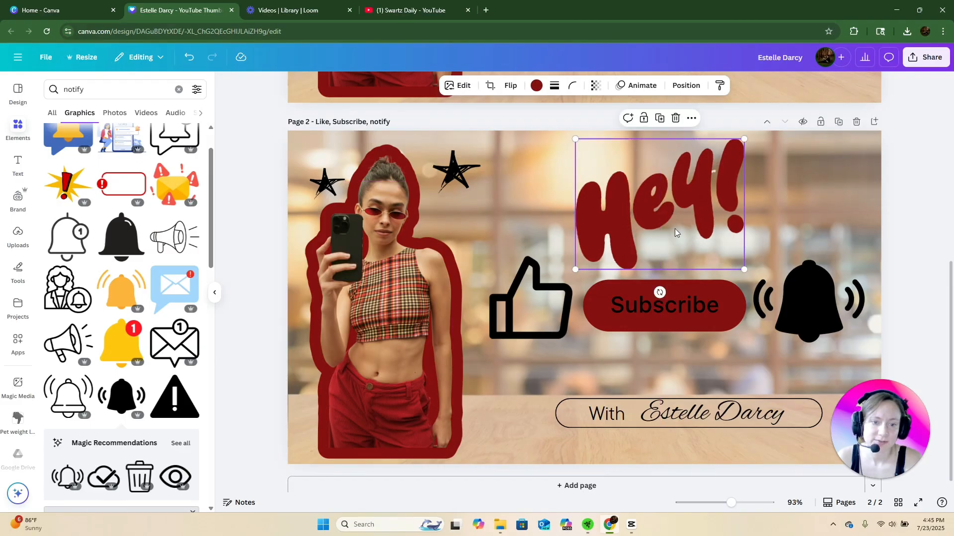
Group the "With" text, the name text and their pill outline, and move the group up beneath the Subscribe button
click(690, 412)
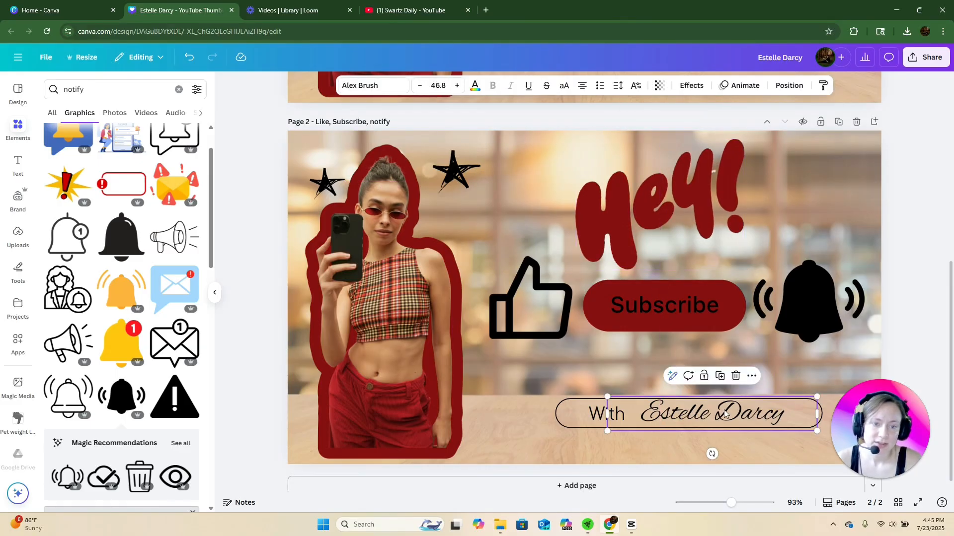
click(616, 383)
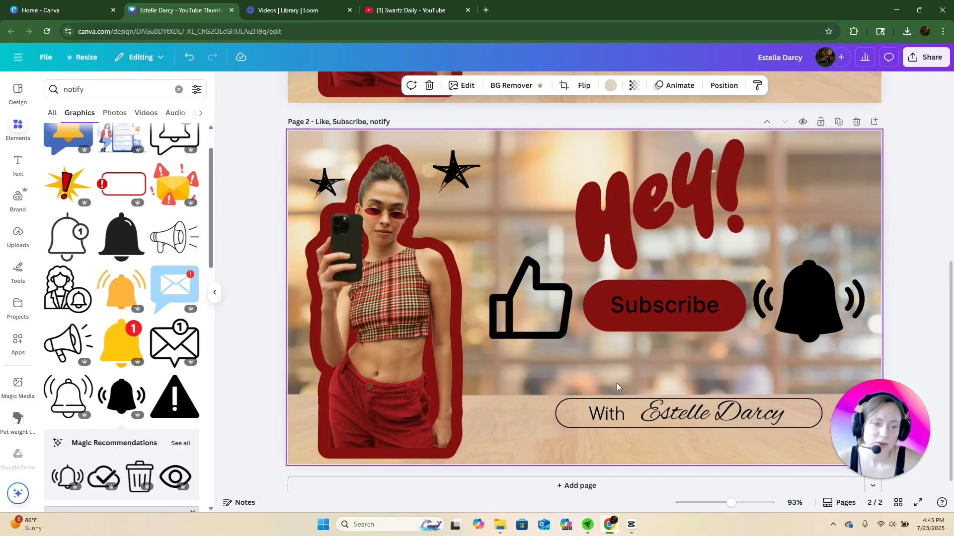
drag(546, 381, 813, 448)
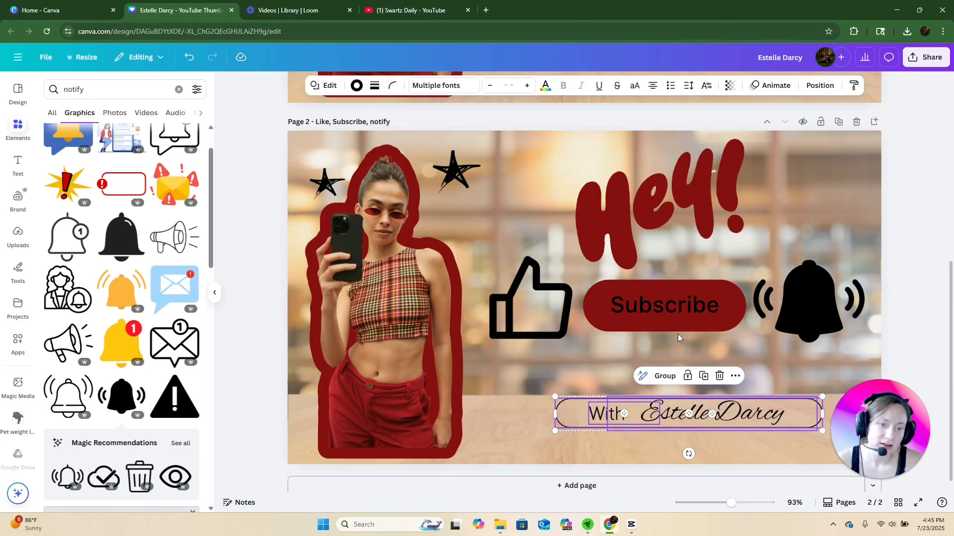
click(665, 376)
drag(719, 410, 693, 378)
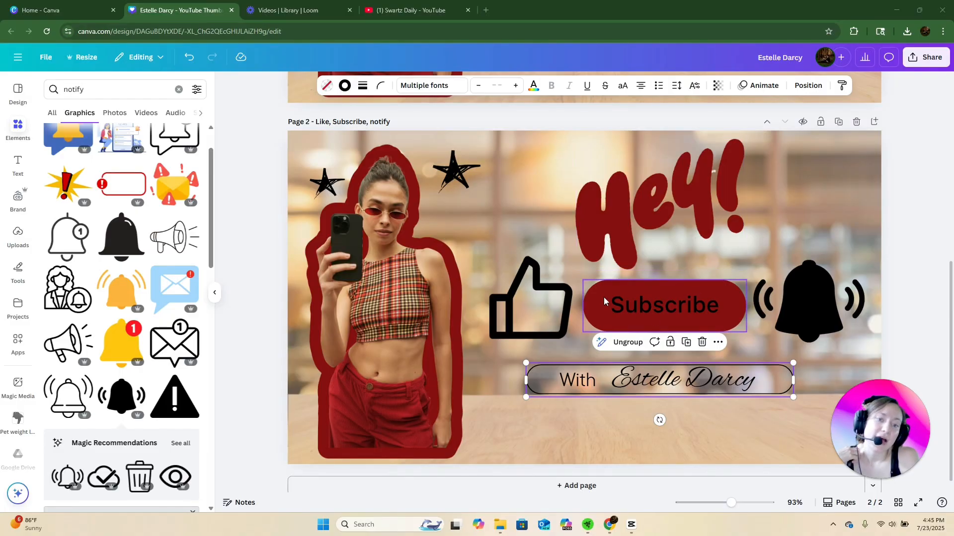
Try the Rise animation on the thumbs-up graphic, and apply the Tumble animation instead
click(562, 305)
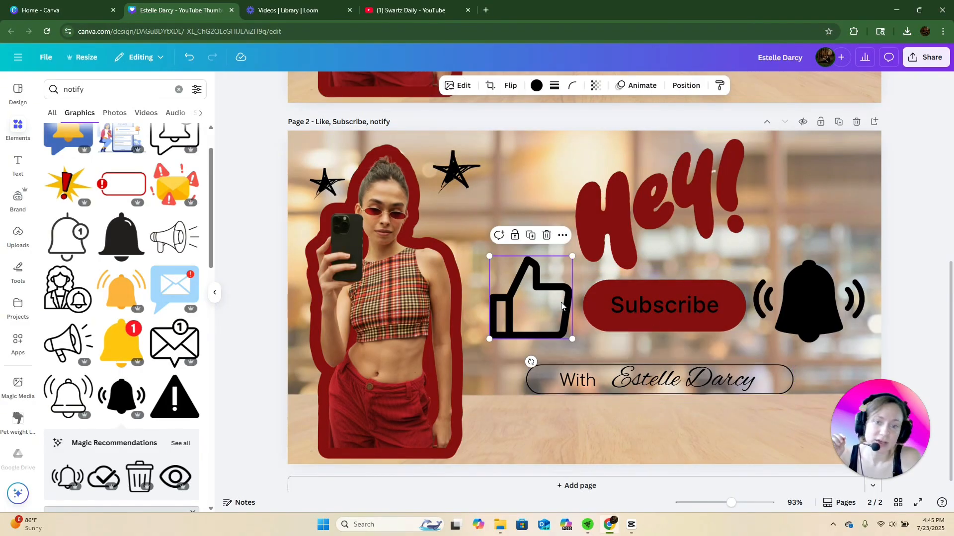
click(640, 90)
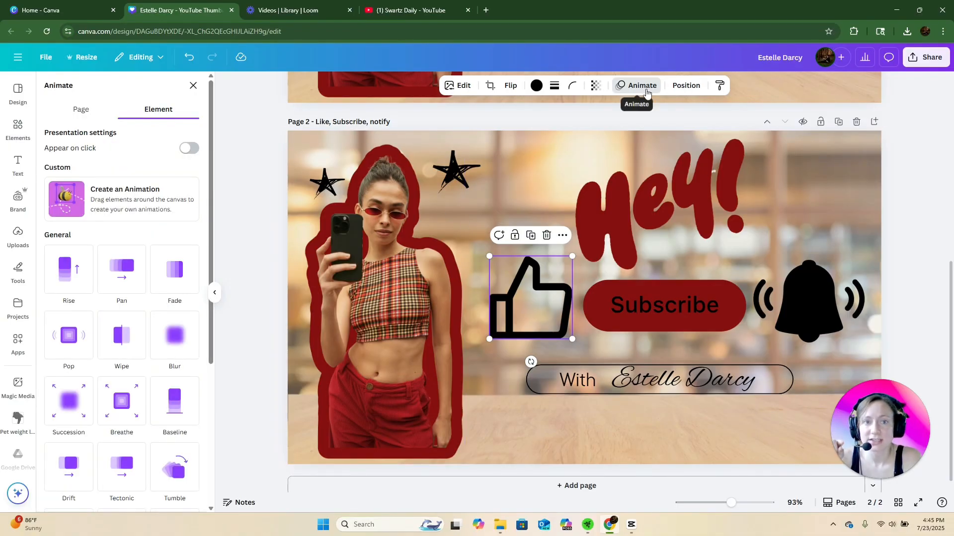
click(67, 290)
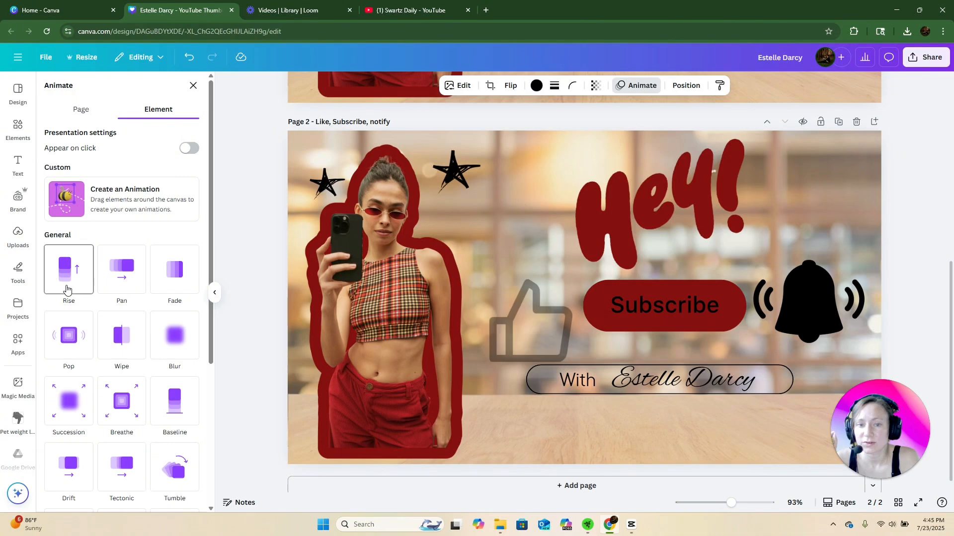
scroll(149, 320, down, 6)
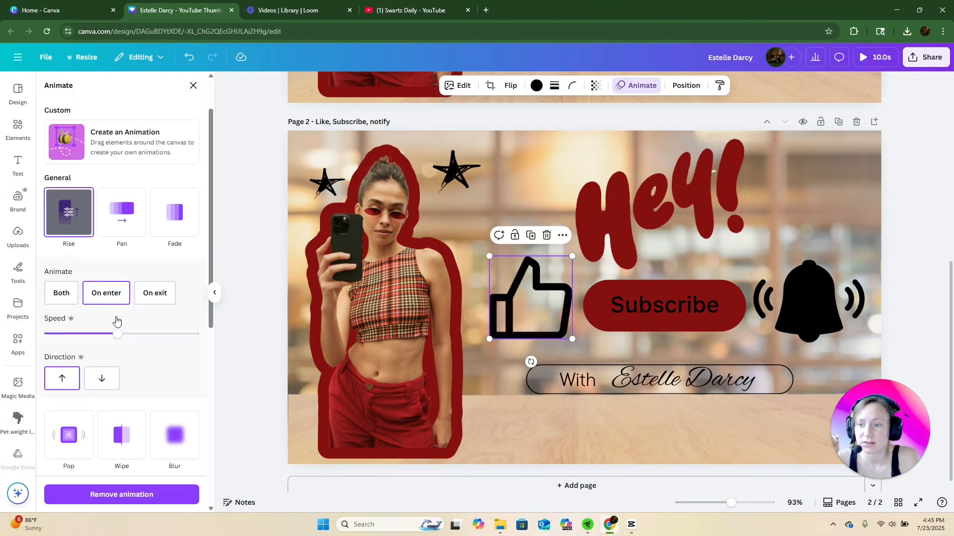
click(168, 316)
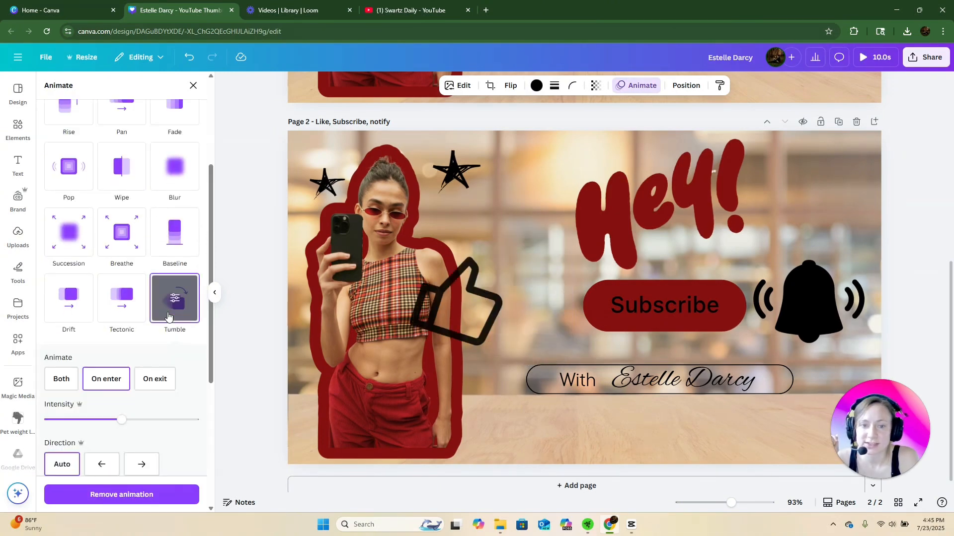
Try the Tectonic and Neon animations on the thumbs-up graphic
click(119, 297)
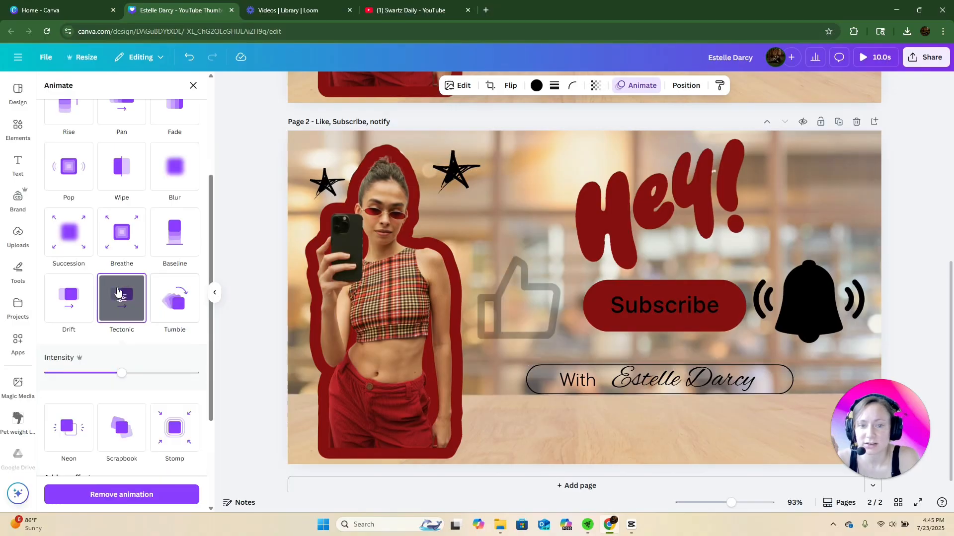
scroll(118, 292, down, 2)
scroll(118, 292, down, 2)
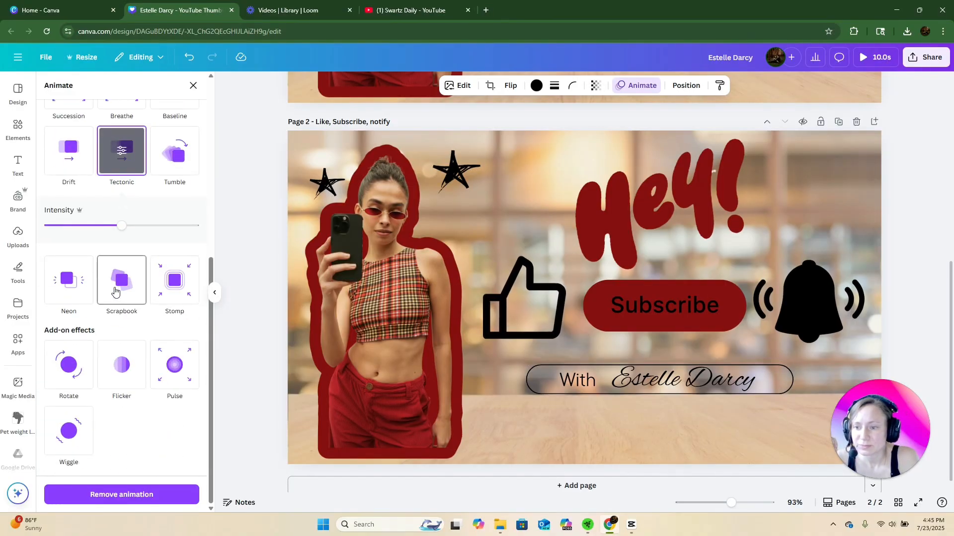
click(70, 287)
scroll(74, 298, down, 2)
scroll(102, 343, up, 5)
scroll(106, 358, up, 3)
Apply the Wipe animation to the thumbs-up graphic, playing on enter
click(128, 325)
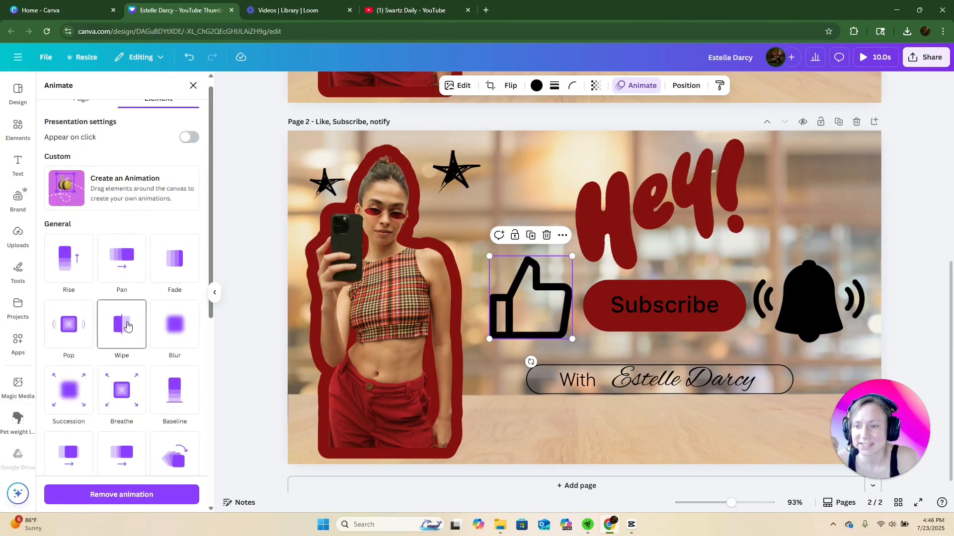
scroll(127, 325, down, 1)
scroll(135, 326, down, 3)
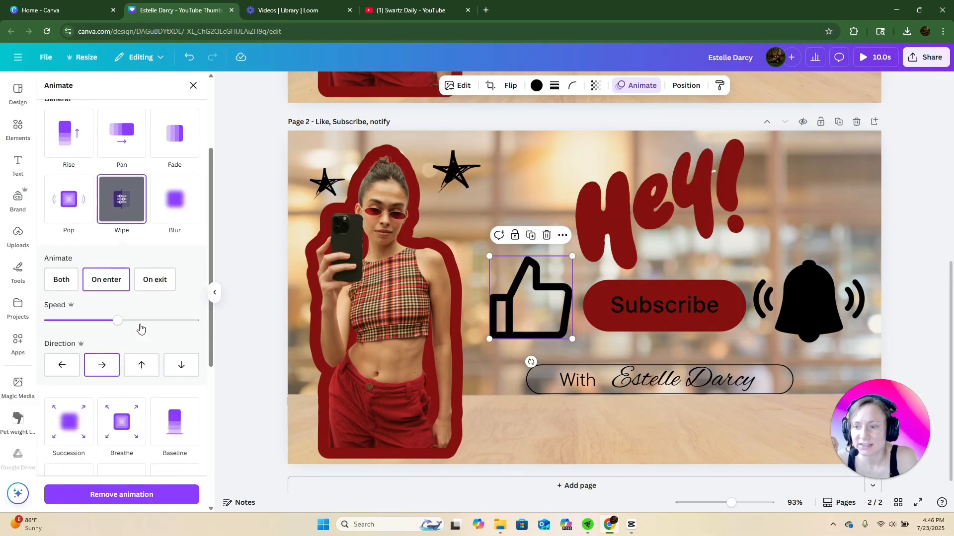
Apply the Pop animation to the Subscribe button on enter and lower its speed to about a tenth of the range
click(661, 313)
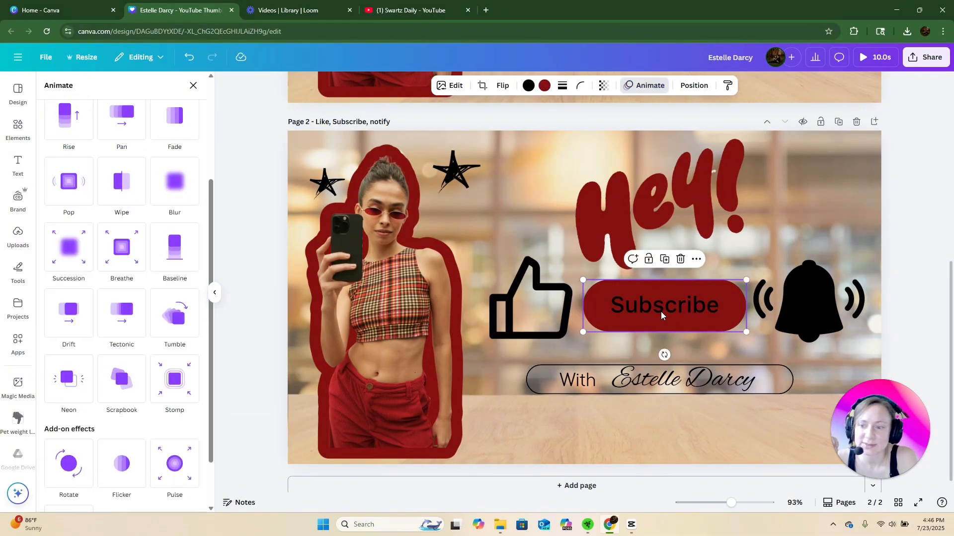
click(66, 186)
drag(112, 307, 60, 304)
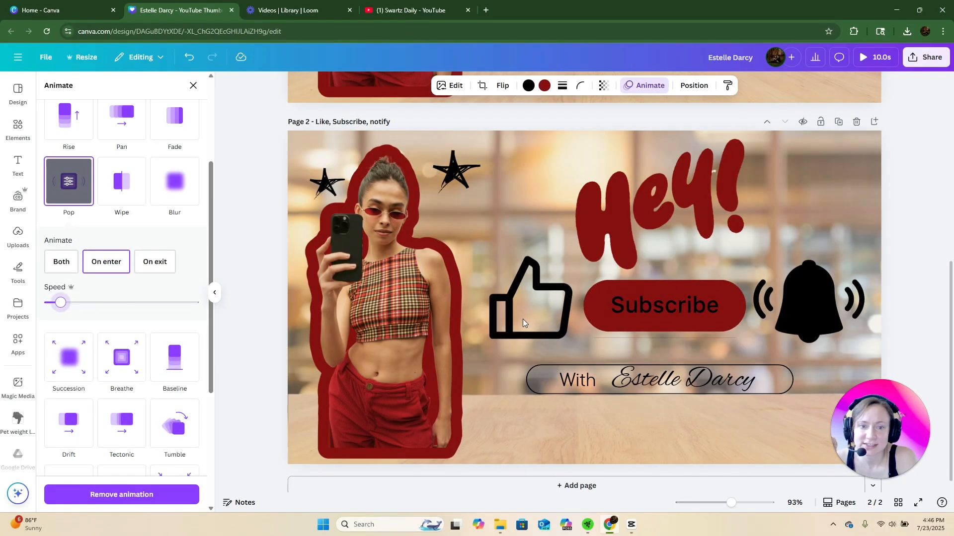
Apply the Pop animation to the bell graphic on enter and lower its speed to about a quarter of the range
click(793, 300)
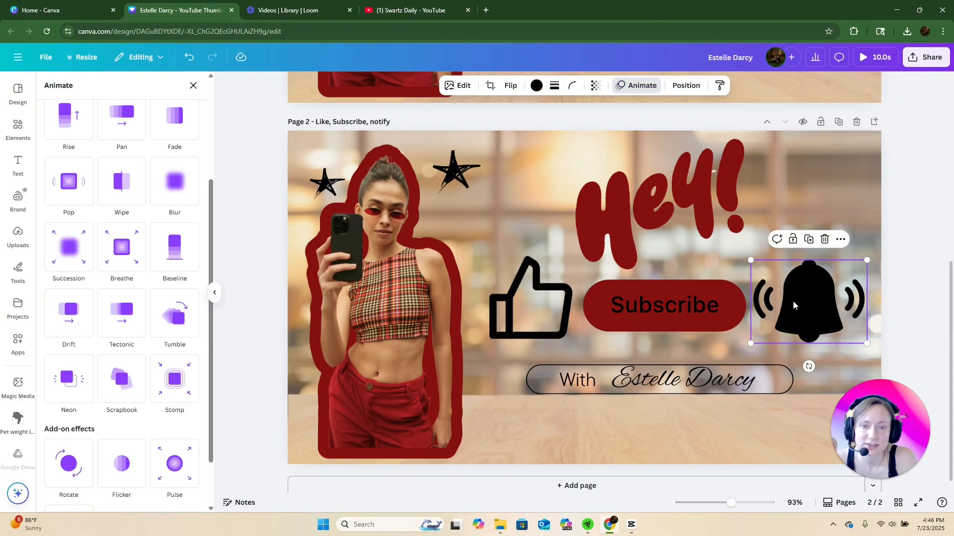
click(68, 197)
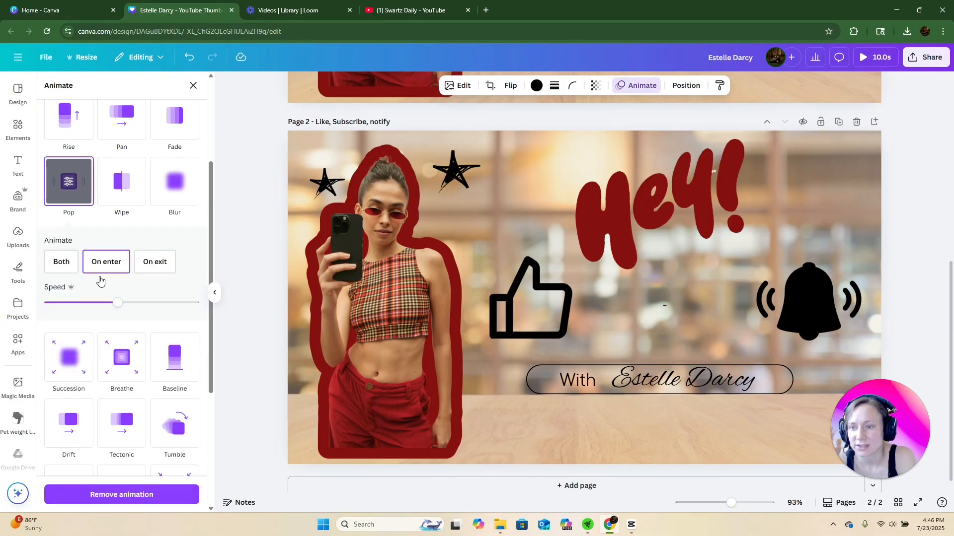
drag(117, 304, 85, 306)
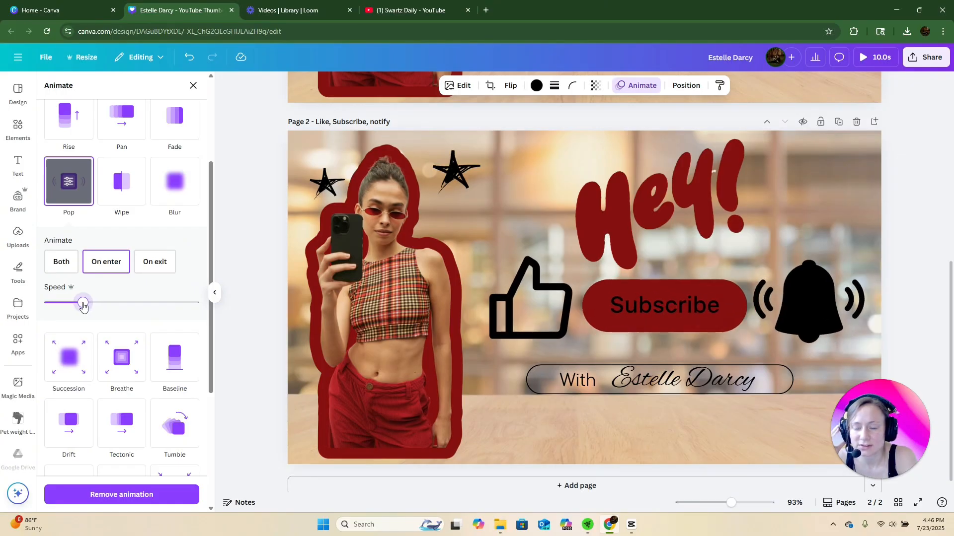
scroll(153, 276, up, 2)
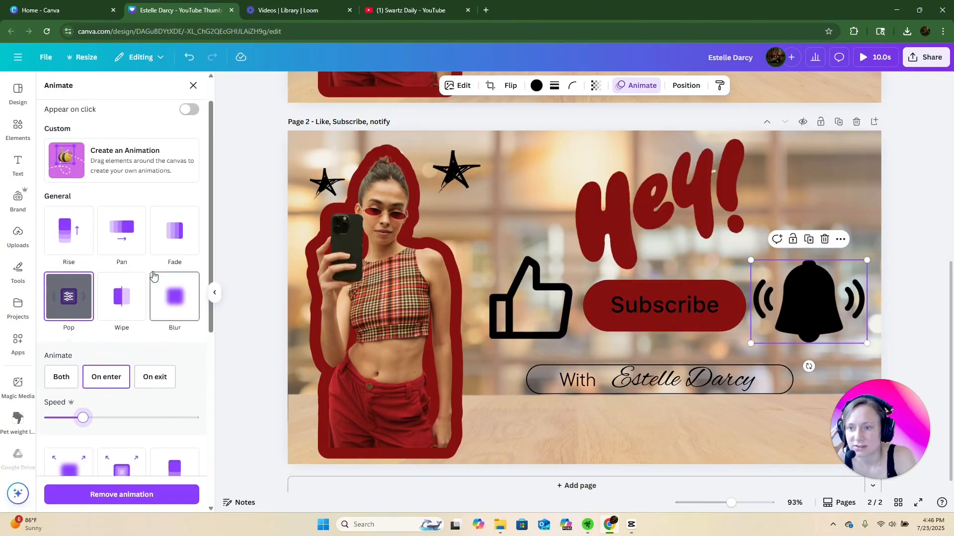
scroll(154, 276, up, 1)
scroll(153, 277, down, 3)
scroll(153, 276, up, 2)
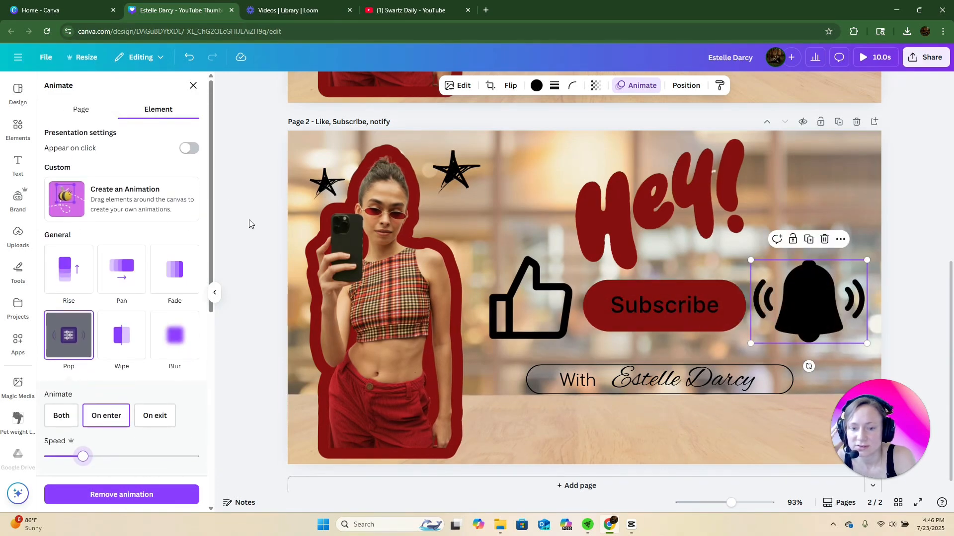
Leave the animation settings, play the design in the preview and return to the editor
key(Escape)
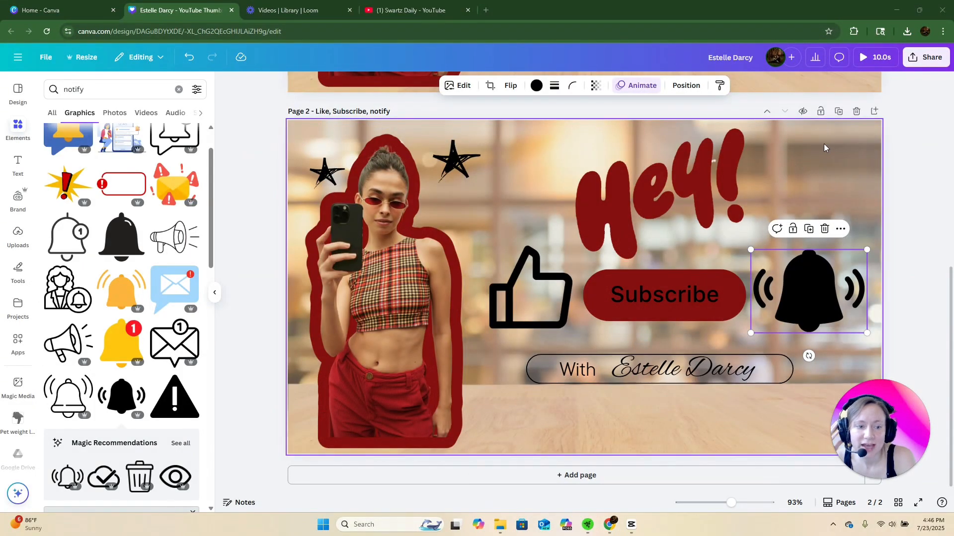
click(874, 62)
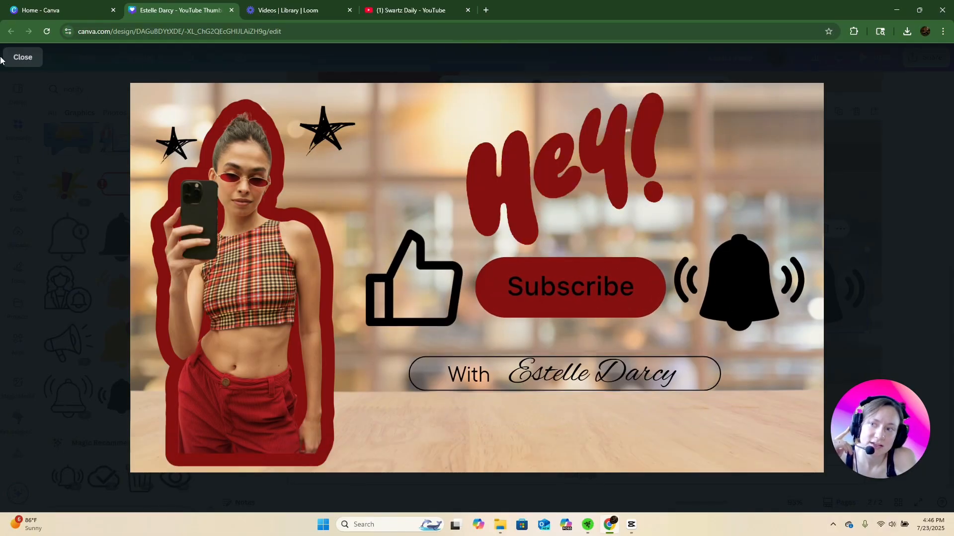
click(22, 58)
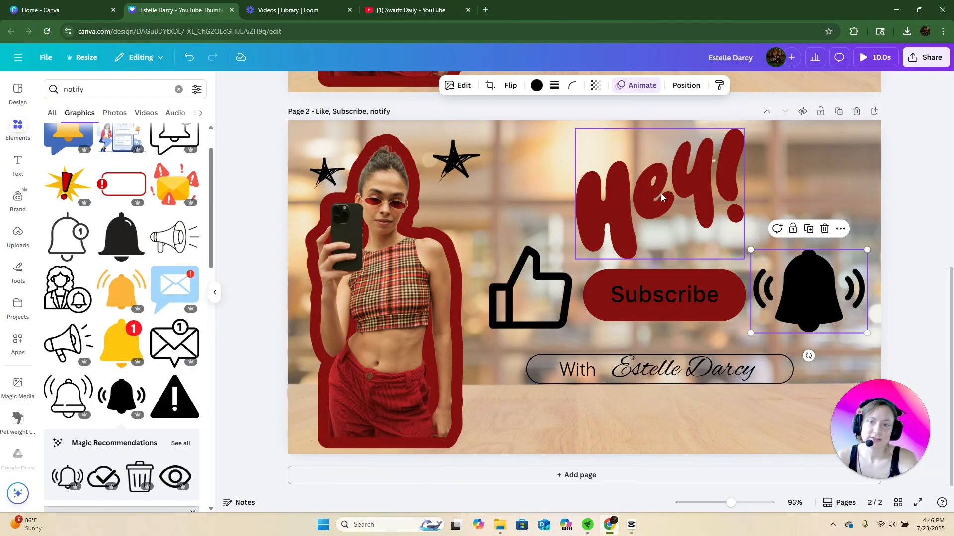
Open the MP4 Video download settings, limit the export to the current page (Page 2), and leave the sharing options without downloading
click(927, 57)
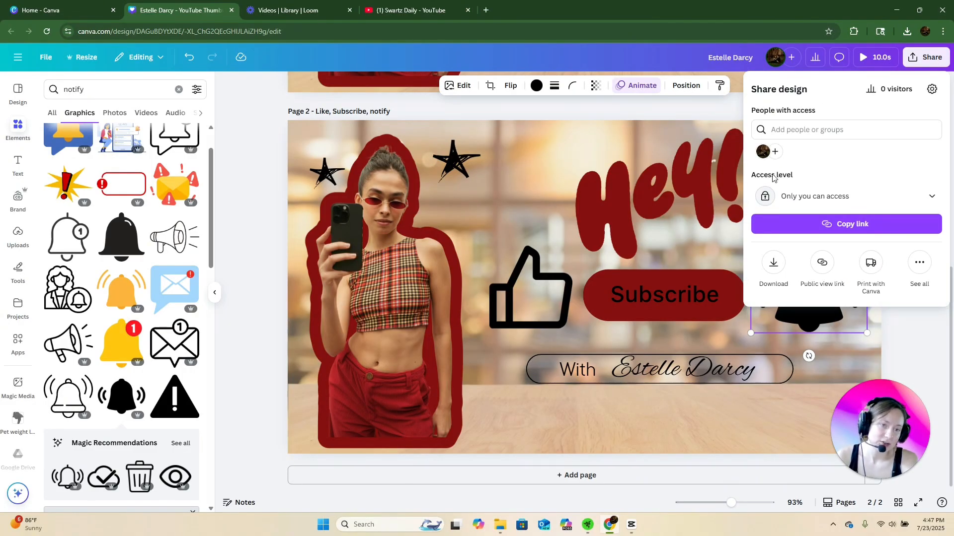
click(773, 266)
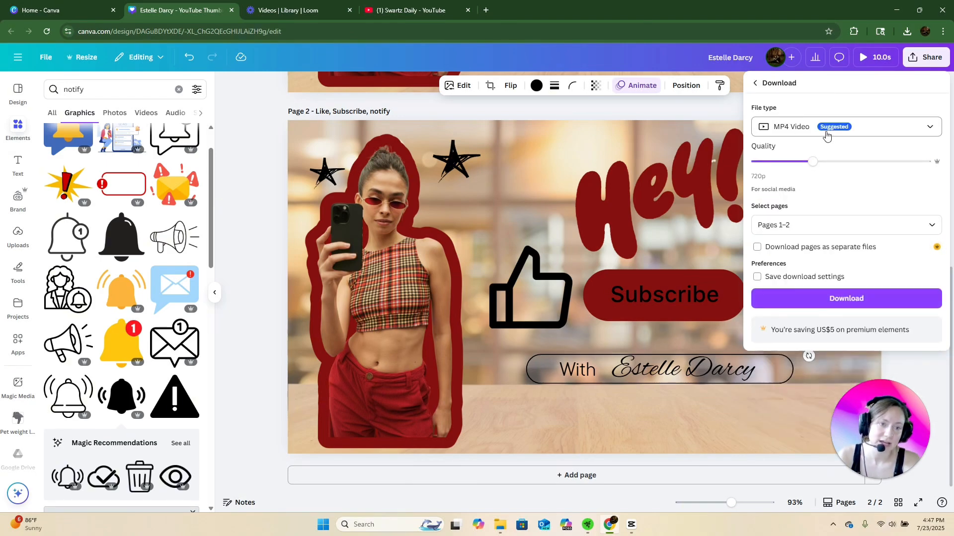
click(785, 224)
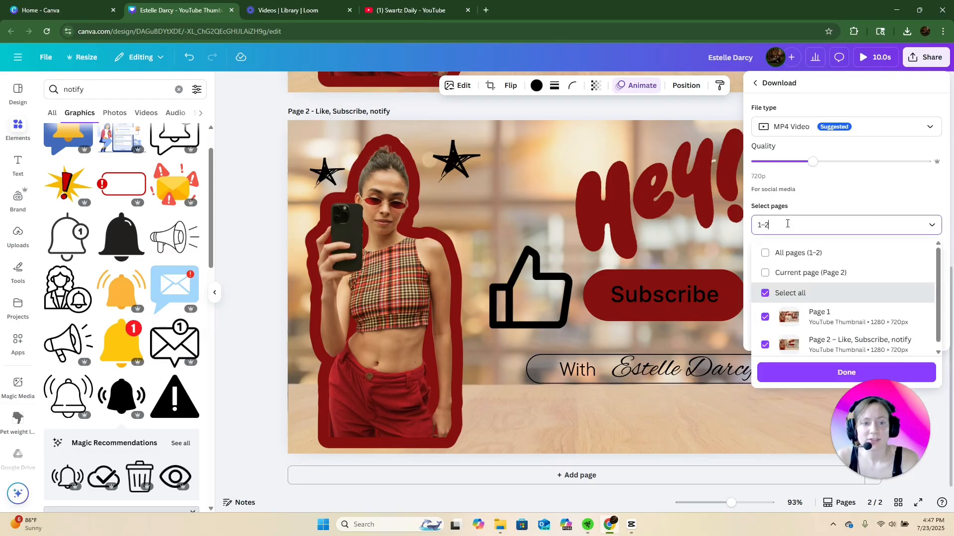
click(784, 274)
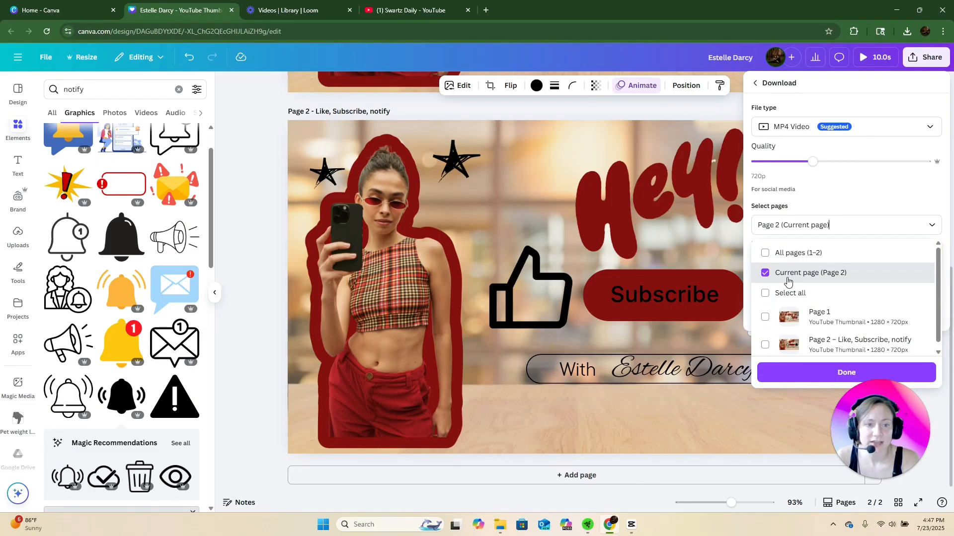
click(725, 252)
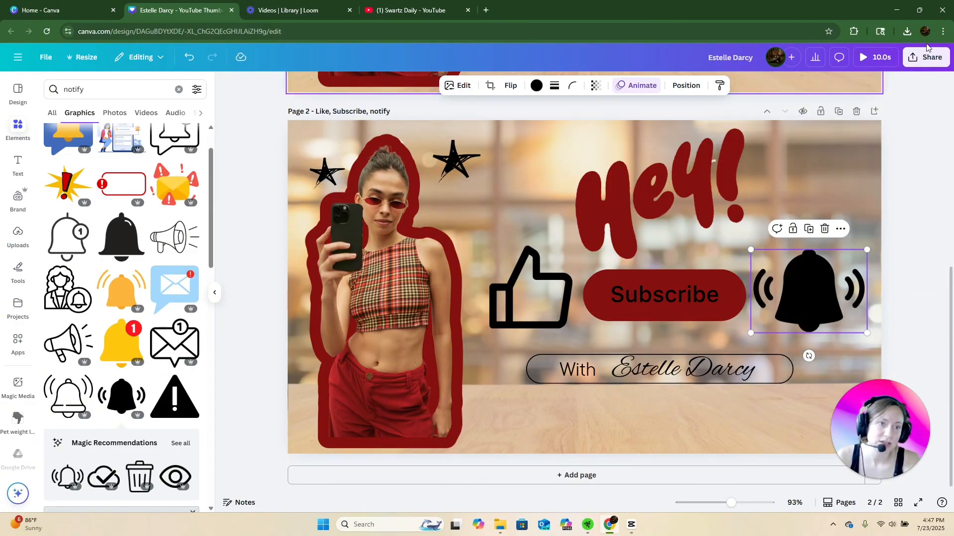
click(914, 60)
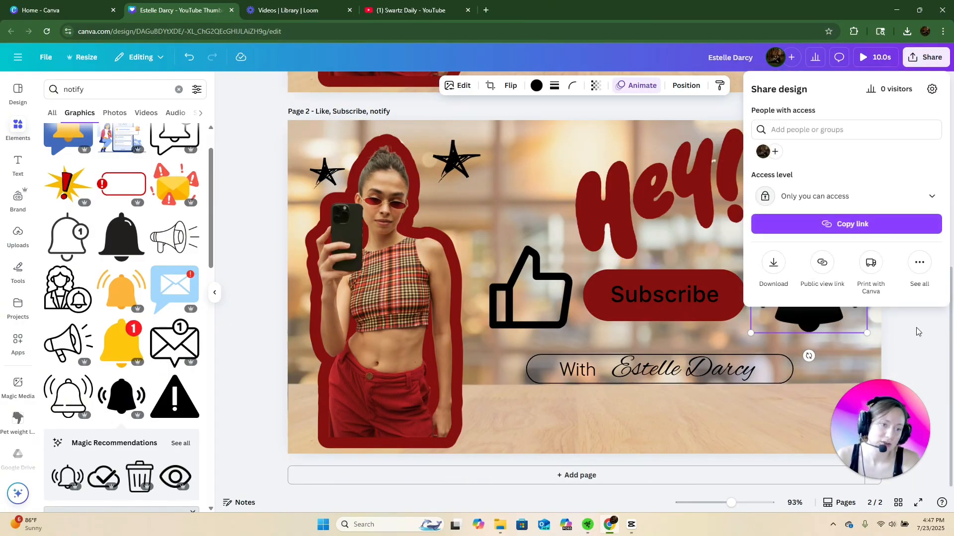
click(910, 348)
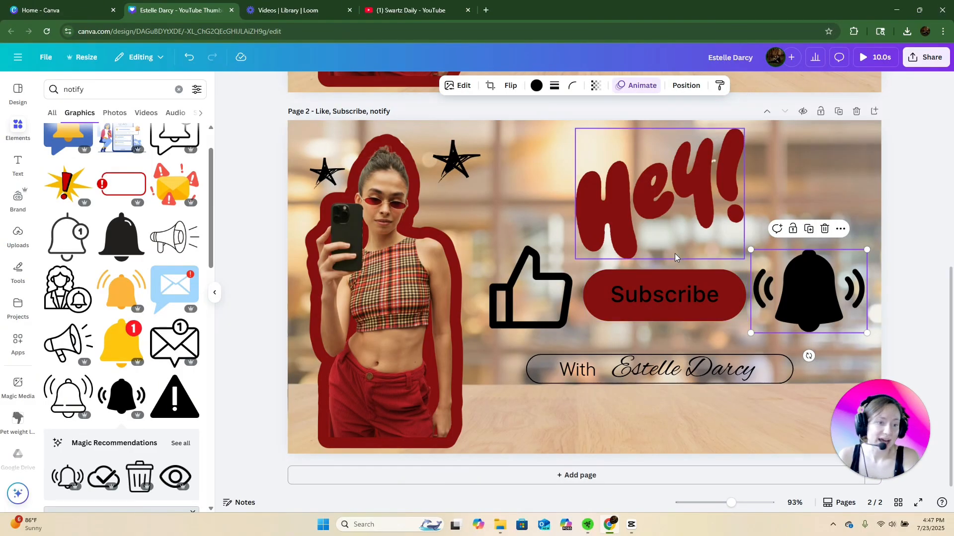
scroll(675, 257, up, 5)
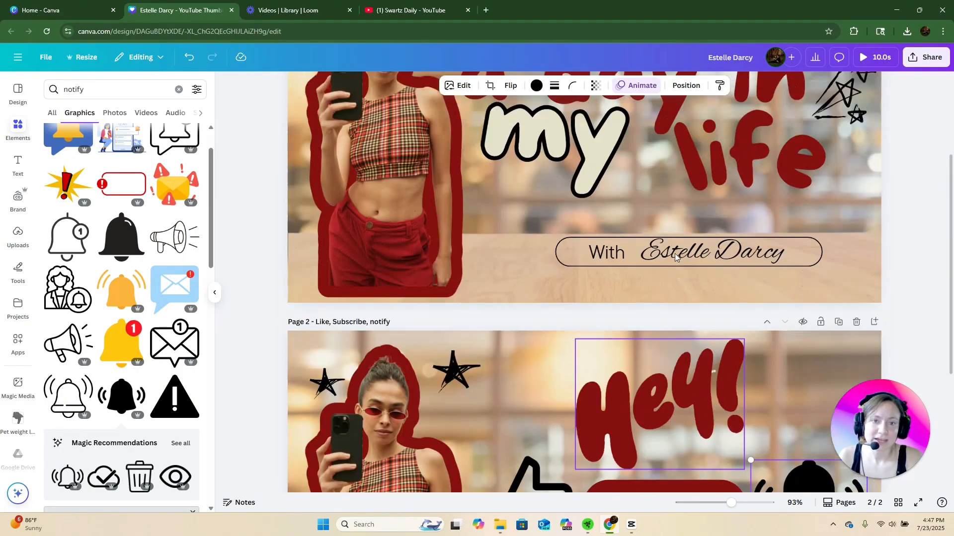
scroll(674, 257, down, 5)
scroll(675, 257, down, 1)
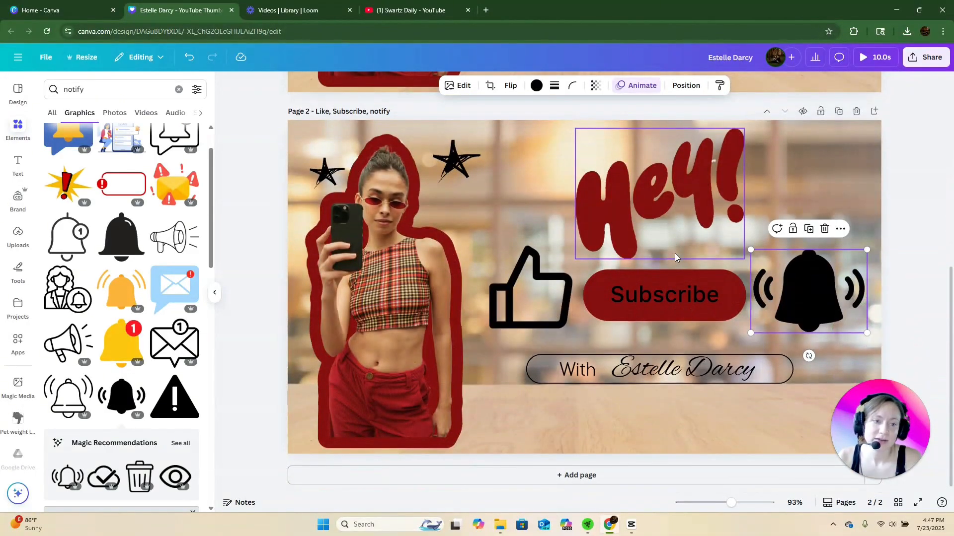